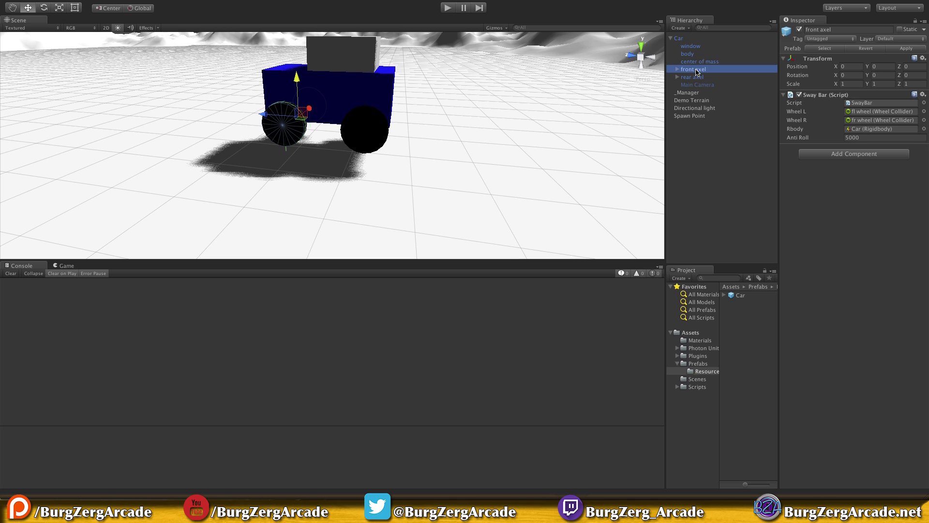
Expand front axel, fl wheel and fr wheel to confirm each has a Tire child, then orbit the view
{"action": "left_click", "coordinate": [677, 69]}
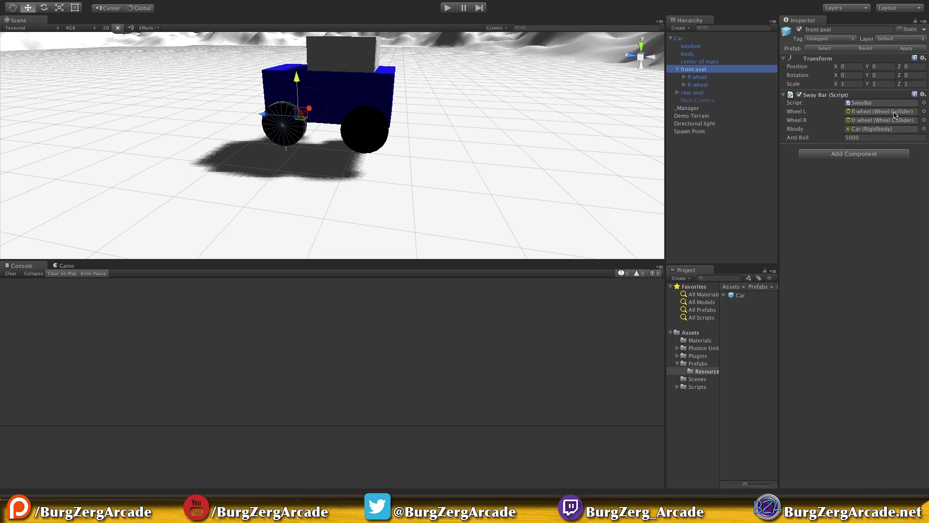
{"action": "left_click", "coordinate": [691, 79]}
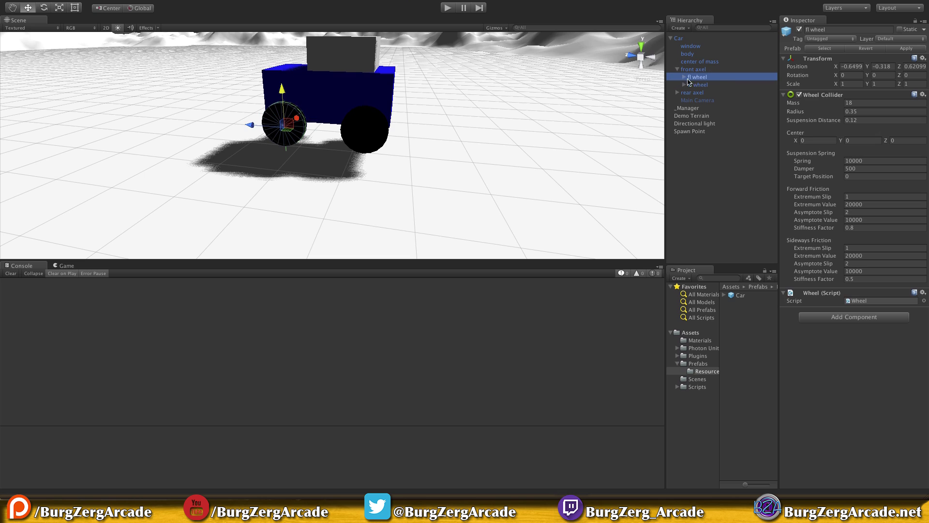
{"action": "left_click", "coordinate": [684, 77]}
{"action": "left_click", "coordinate": [706, 85]}
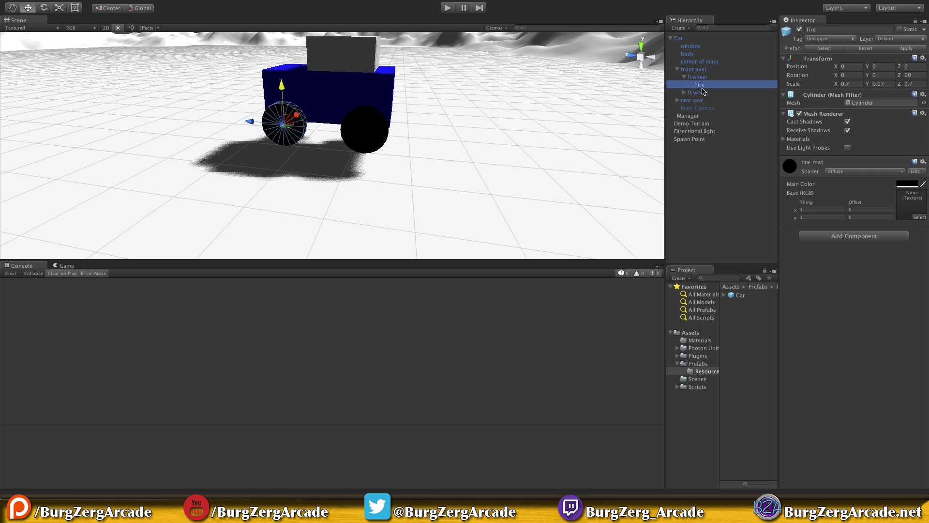
{"action": "left_click", "coordinate": [684, 93]}
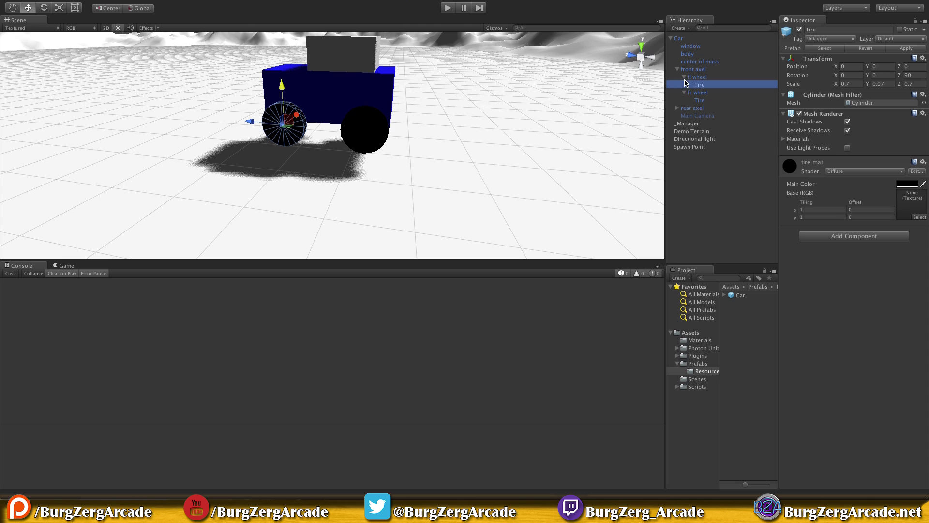
{"action": "left_click", "coordinate": [685, 78]}
{"action": "left_click", "coordinate": [685, 85]}
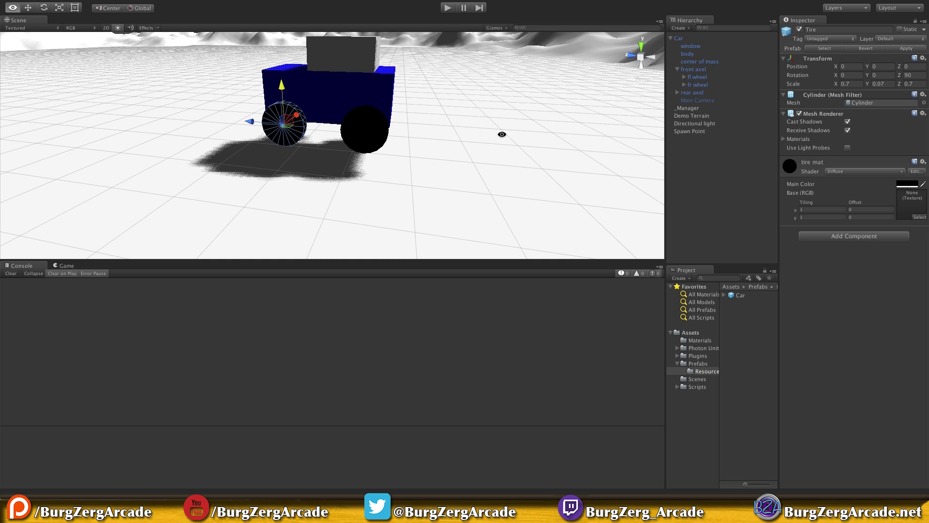
{"action": "left_click_drag", "start_coordinate": [500, 132], "coordinate": [289, 113], "text": "alt"}
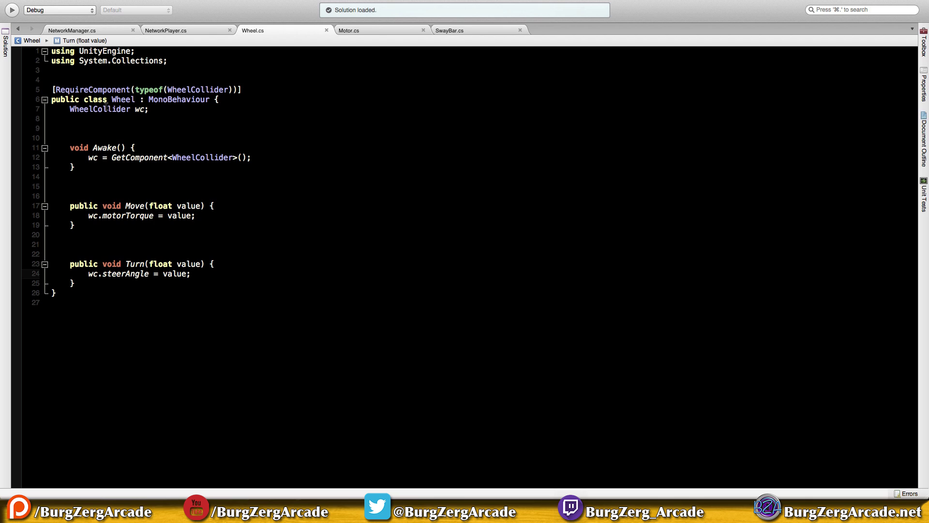
Add a 'Transform tire;' field after the Wheel class declaration
{"action": "left_click", "coordinate": [227, 96]}
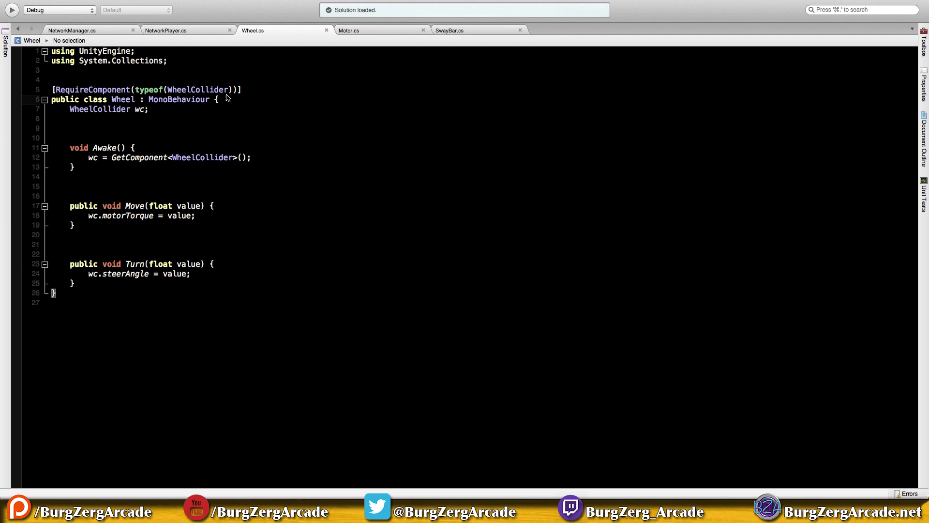
{"action": "key", "text": "Return"}
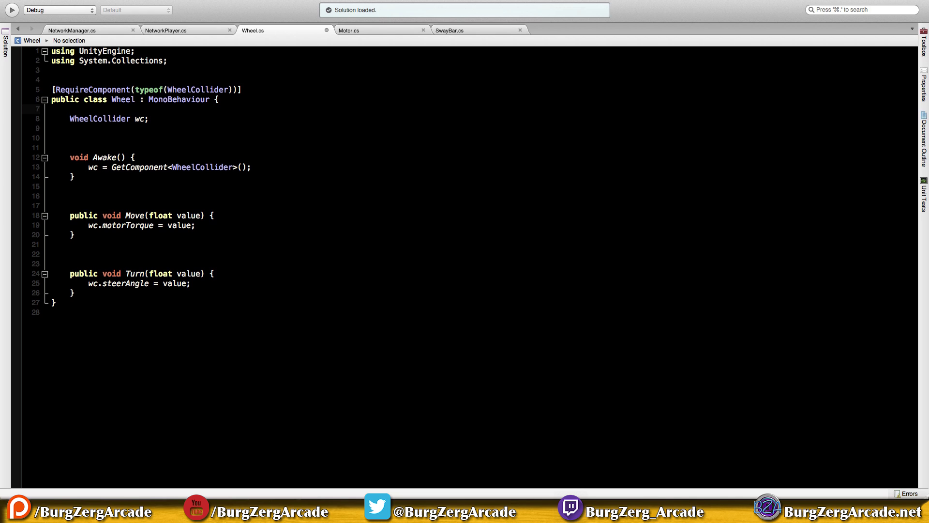
{"action": "type", "text": "Trans"}
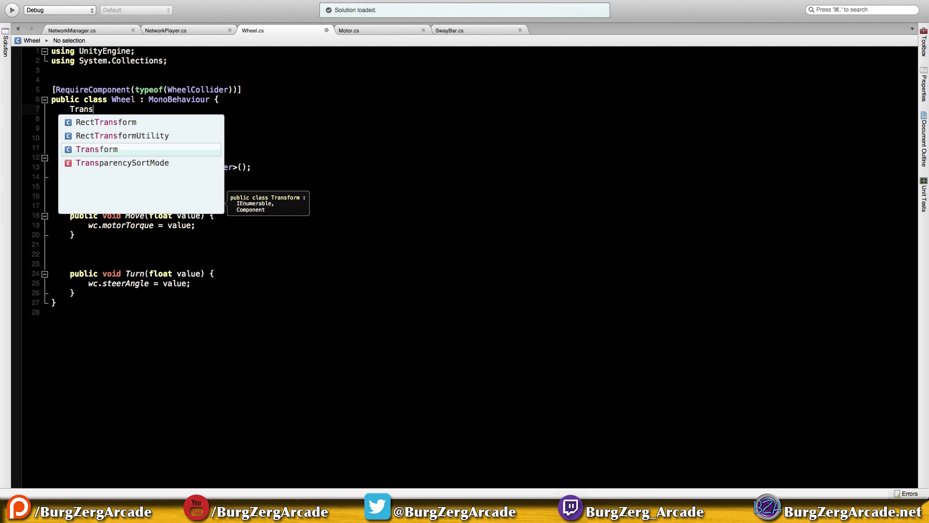
{"action": "key", "text": "Return"}
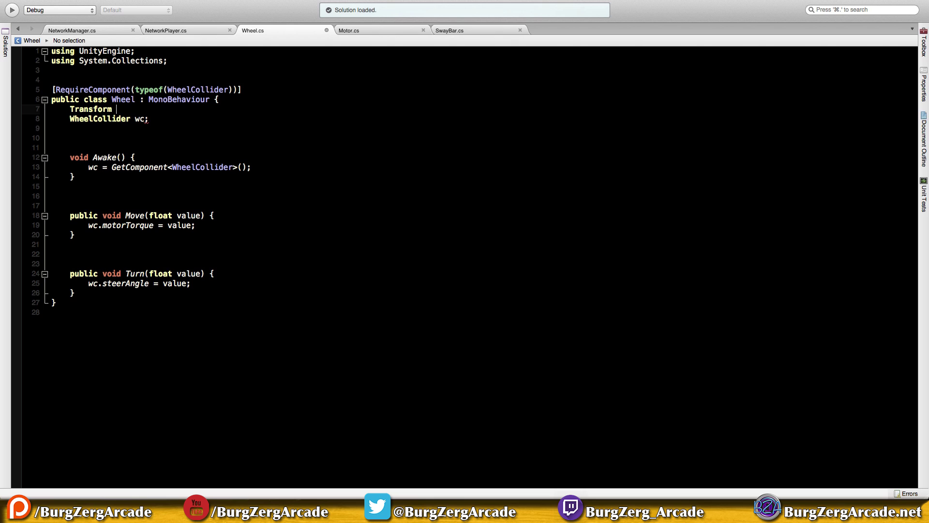
{"action": "type", "text": "tiure"}
{"action": "key", "text": "BackSpace"}
{"action": "key", "text": "BackSpace"}
{"action": "key", "text": "BackSpace"}
{"action": "type", "text": "re;"}
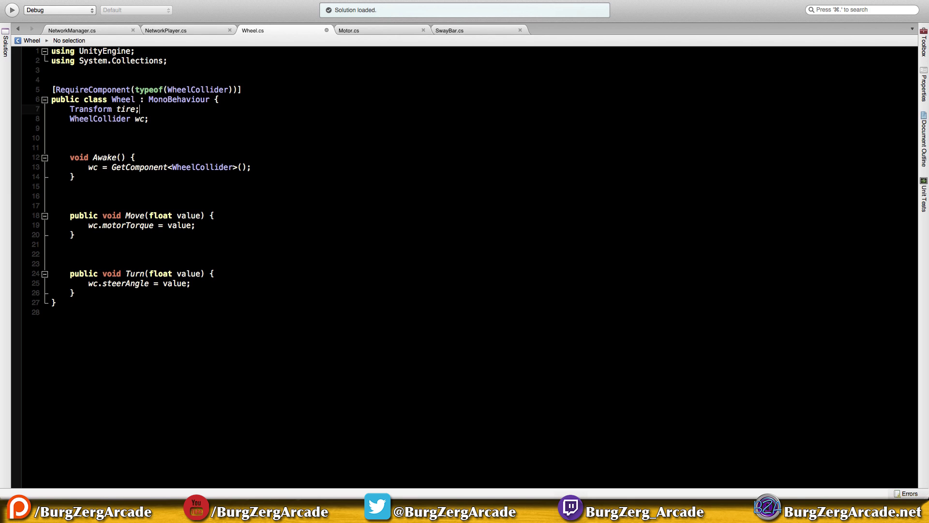
Prefix the tire field with [SerializeField] so it recompiles in Unity
{"action": "key", "text": "super+Tab"}
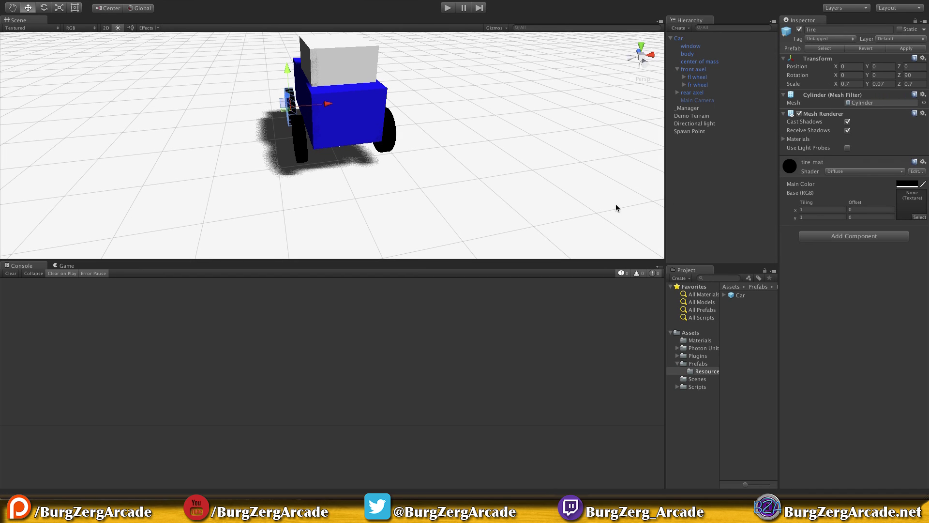
{"action": "key", "text": "super+Tab"}
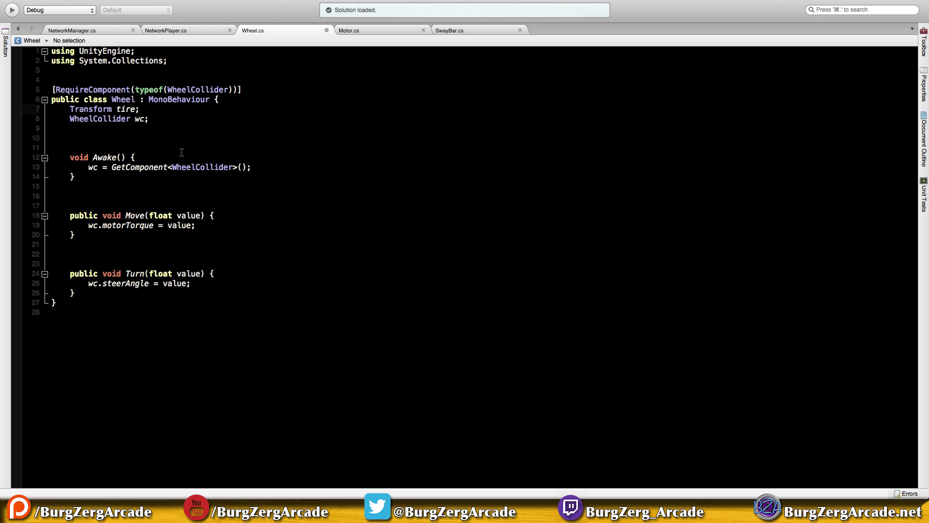
{"action": "left_click", "coordinate": [70, 110]}
{"action": "type", "text": "[]"}
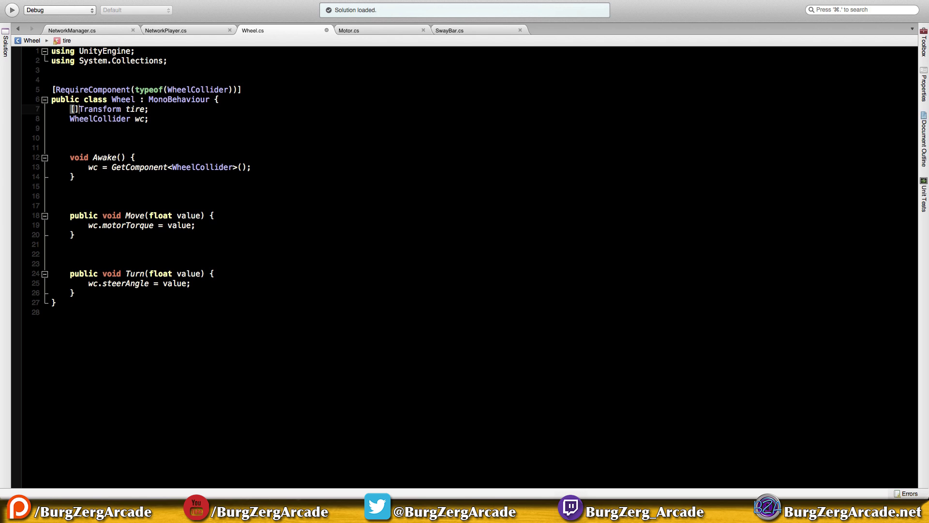
{"action": "type", "text": "Ser"}
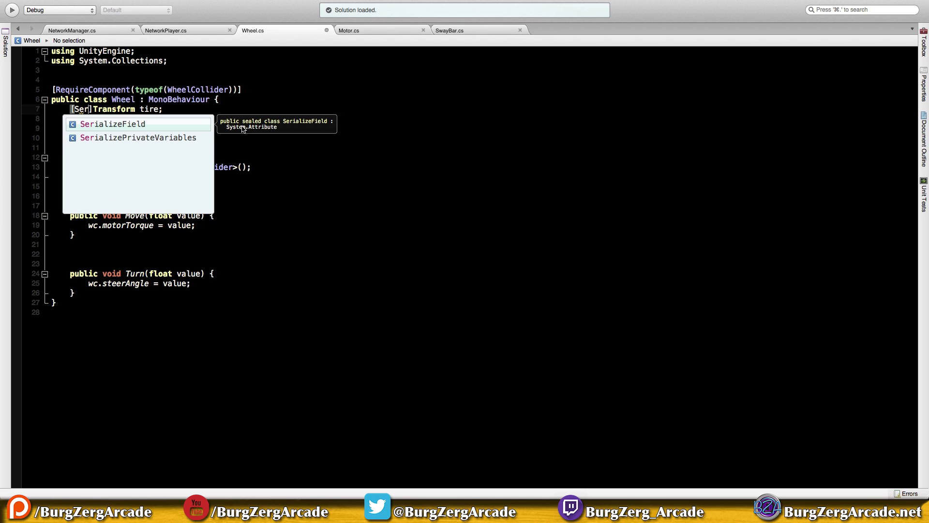
{"action": "key", "text": "Return"}
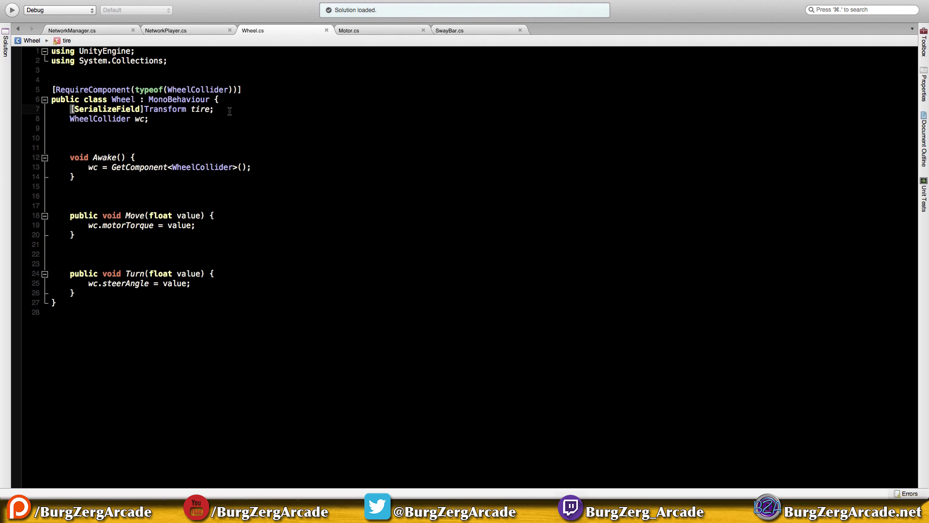
{"action": "key", "text": "super+Tab"}
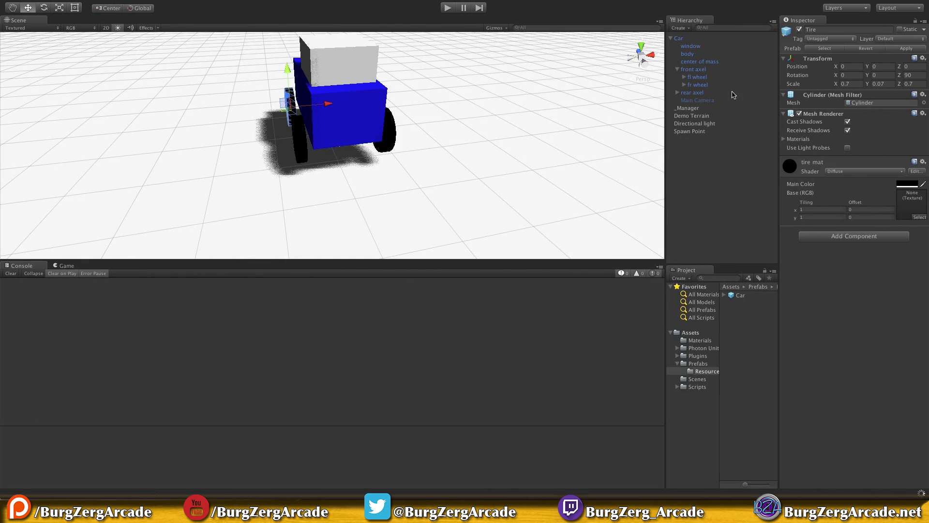
Select fl wheel and fr wheel to confirm each Wheel script shows an empty Tire slot
{"action": "left_click", "coordinate": [705, 78]}
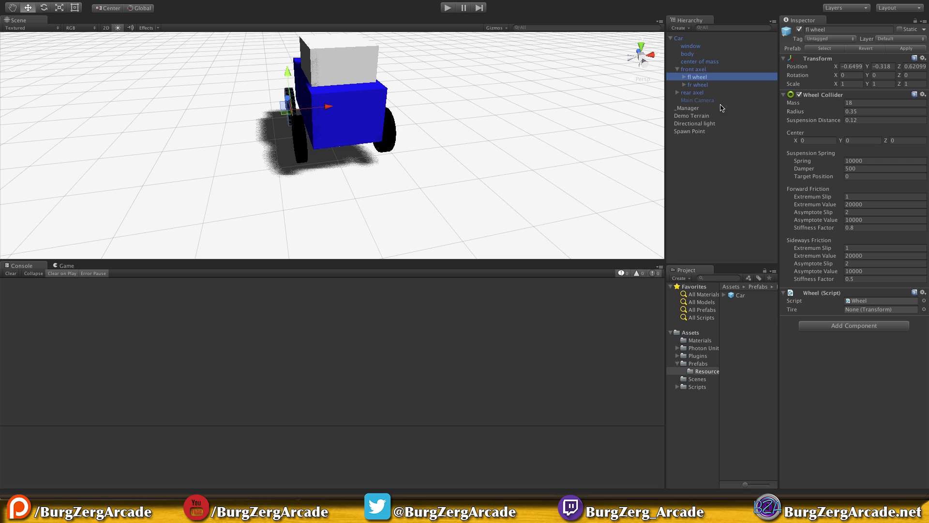
{"action": "left_click", "coordinate": [684, 77]}
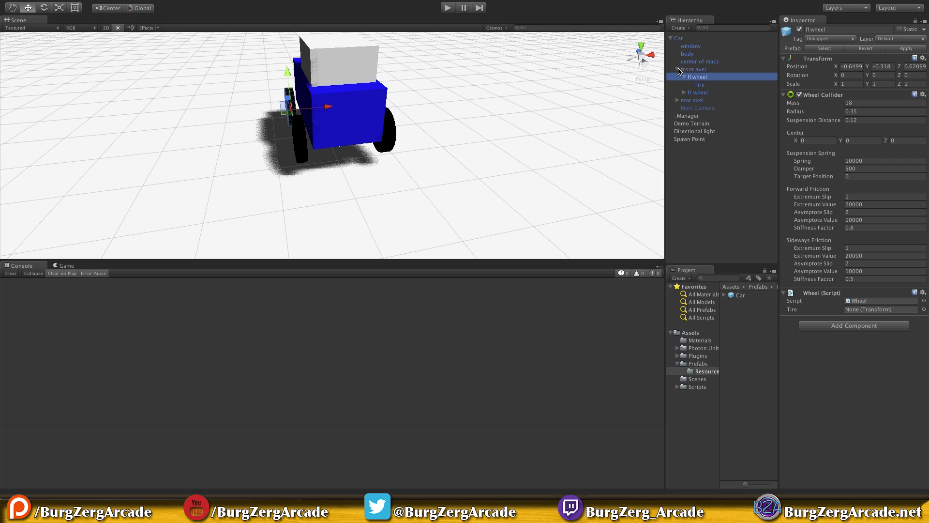
{"action": "left_click", "coordinate": [677, 69]}
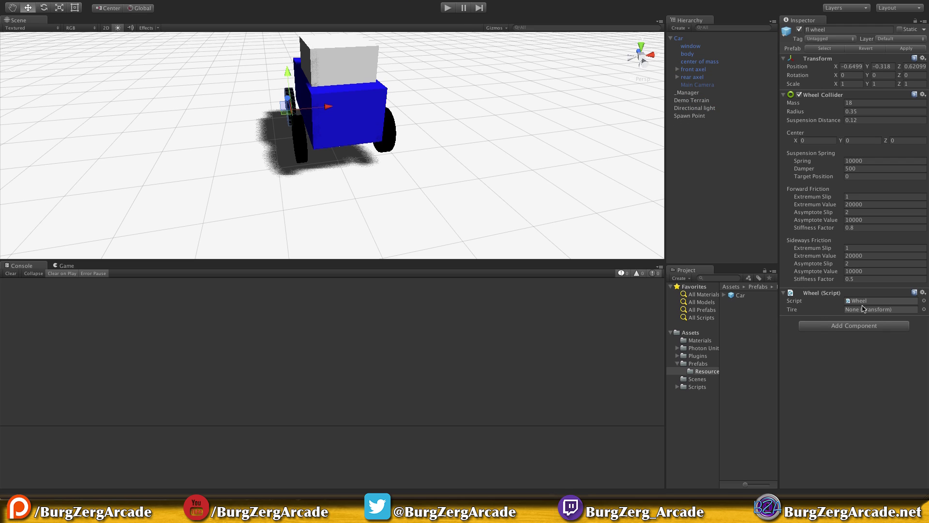
{"action": "left_click", "coordinate": [677, 69]}
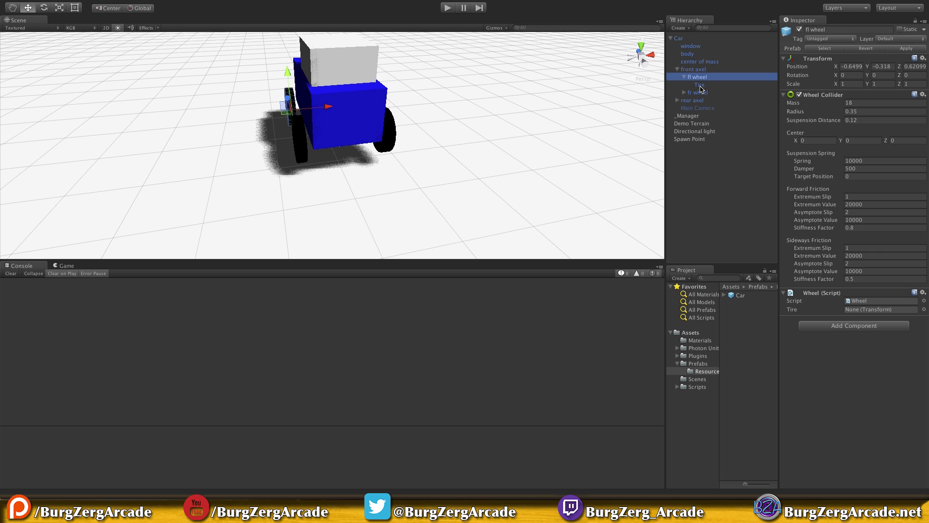
{"action": "left_click", "coordinate": [697, 93]}
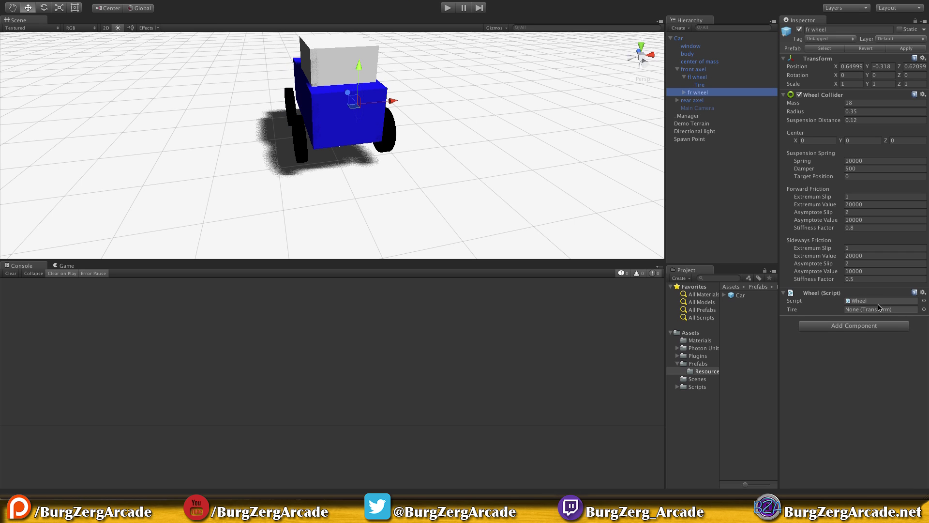
{"action": "left_click", "coordinate": [684, 77]}
{"action": "key", "text": "super+Tab"}
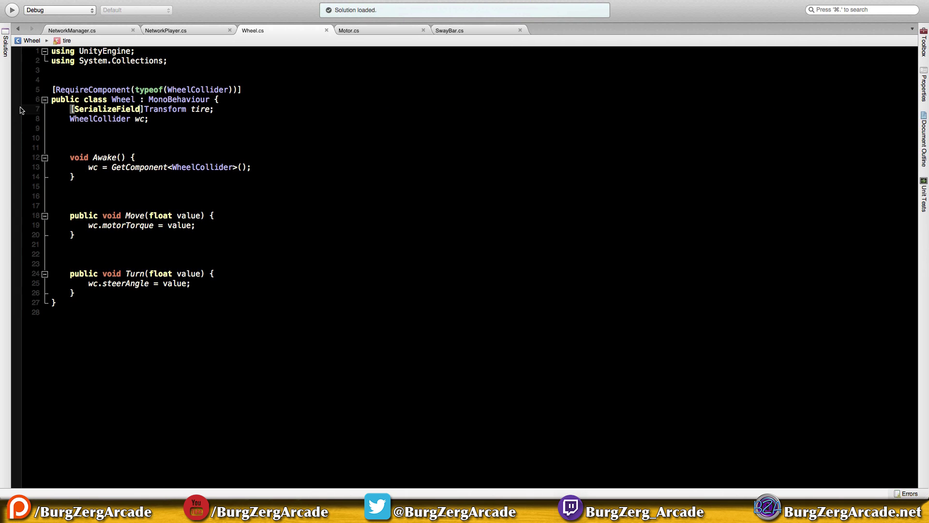
In Awake, assign tire = transform.FindChild();
{"action": "left_click", "coordinate": [262, 164]}
{"action": "key", "text": "Return"}
{"action": "type", "text": "tire"}
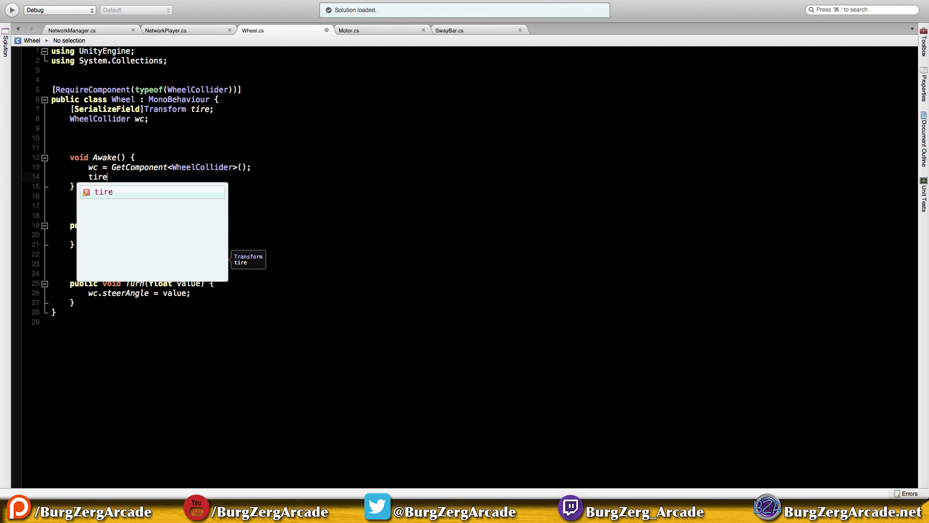
{"action": "type", "text": " = "}
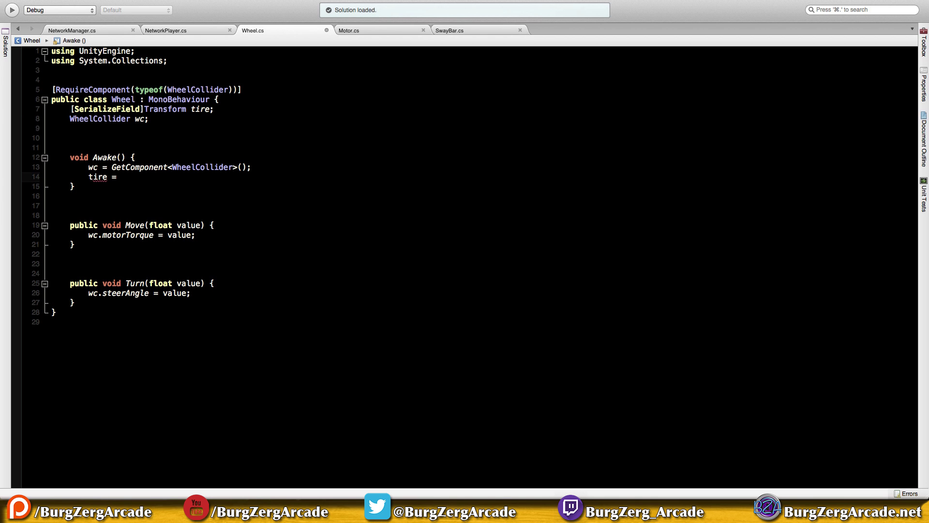
{"action": "type", "text": "trans"}
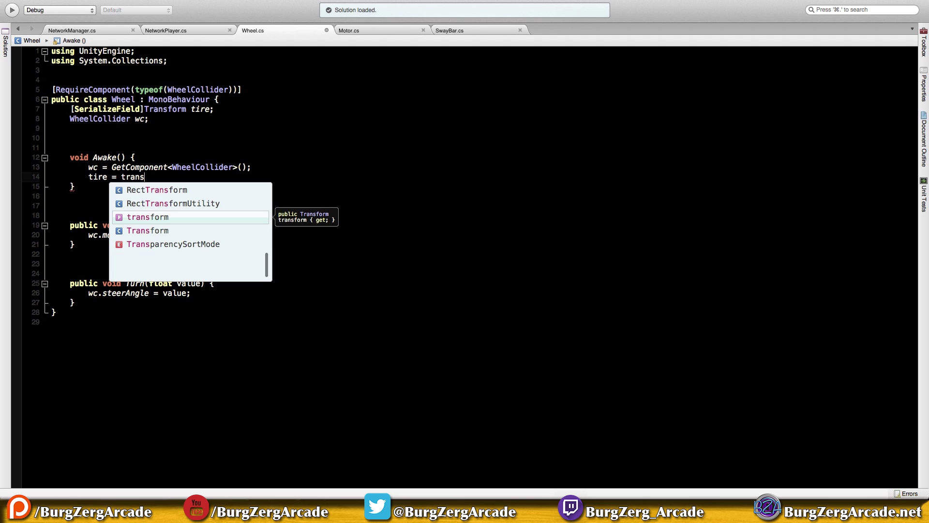
{"action": "key", "text": "Return"}
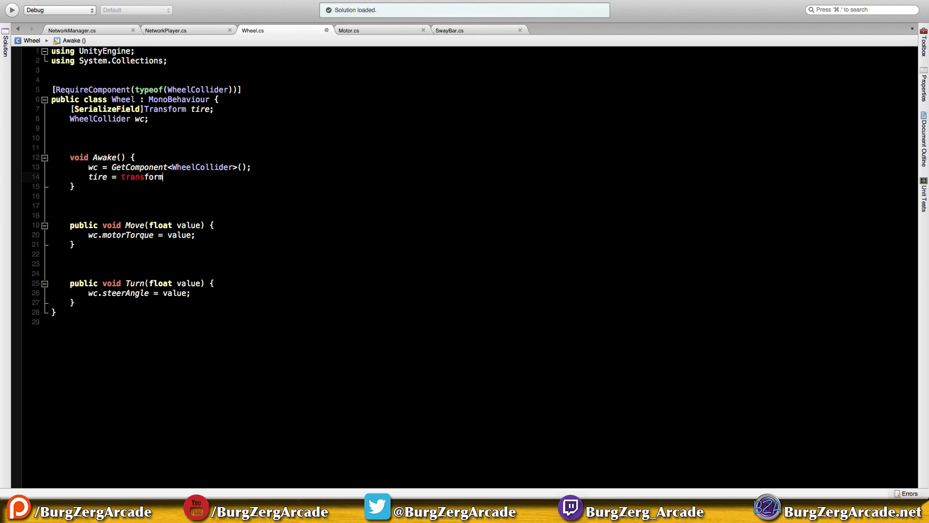
{"action": "type", "text": ".Find"}
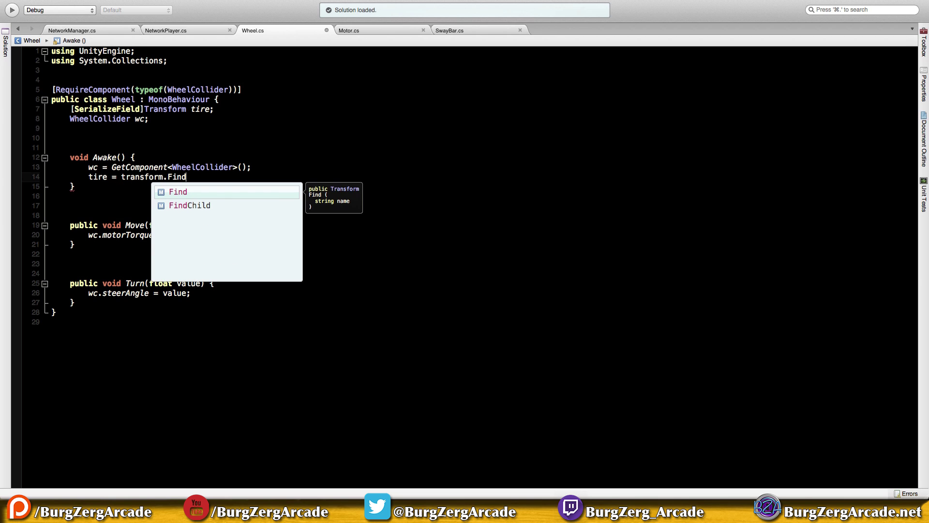
{"action": "key", "text": "Down"}
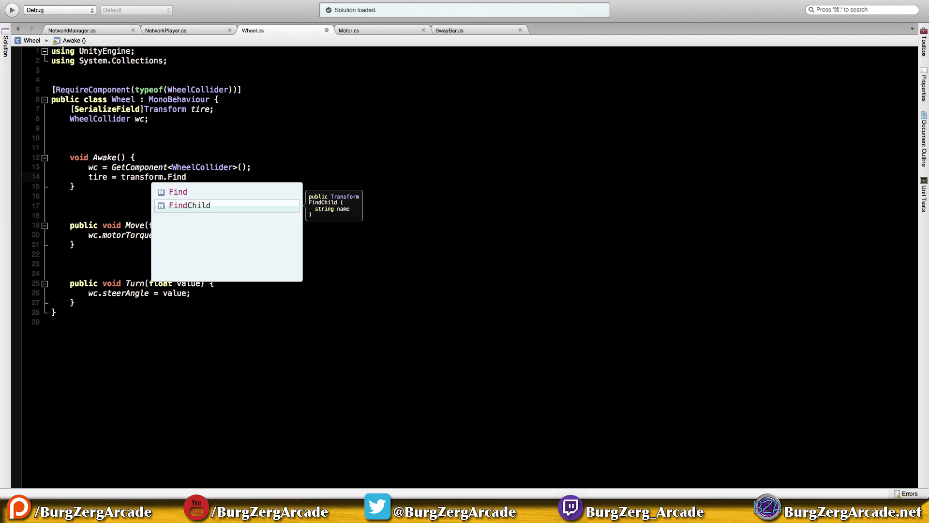
{"action": "key", "text": "Return"}
{"action": "type", "text": "()"}
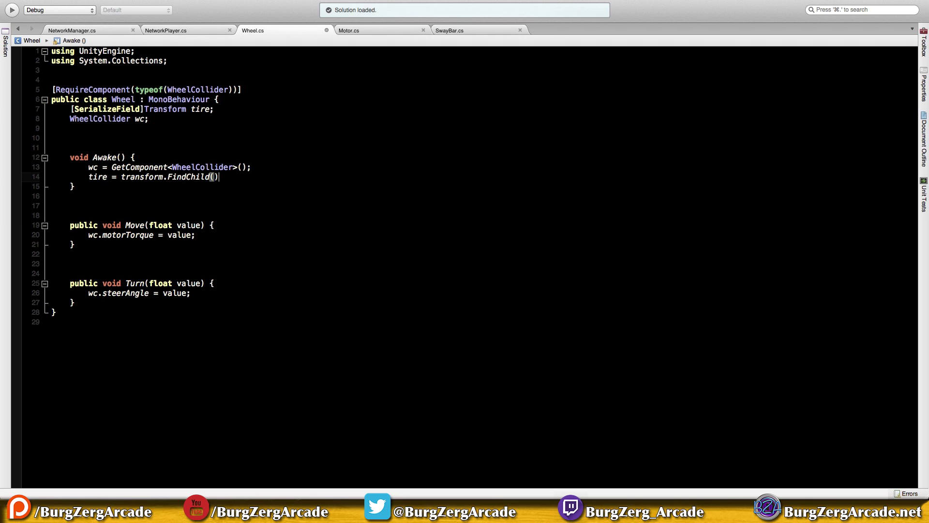
{"action": "type", "text": ";"}
Declare const string TIRE_NAME = "Tire"; below the class declaration
{"action": "left_click", "coordinate": [226, 103]}
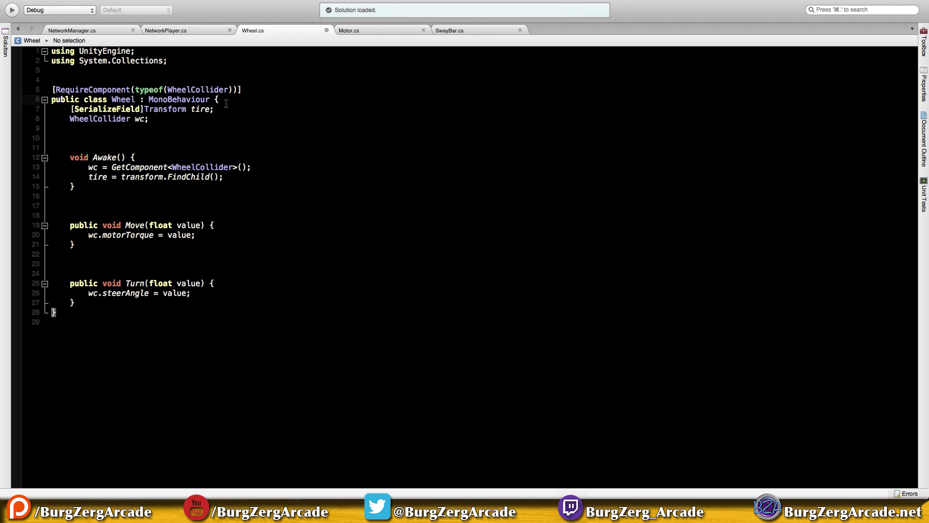
{"action": "key", "text": "Return"}
{"action": "type", "text": "const string"}
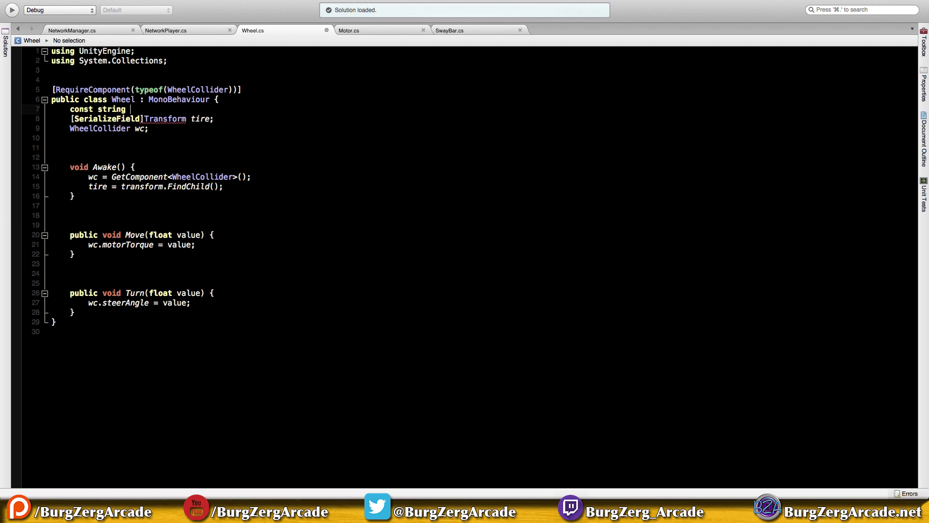
{"action": "type", "text": " tire"}
{"action": "key", "text": "BackSpace"}
{"action": "key", "text": "BackSpace"}
{"action": "key", "text": "BackSpace"}
{"action": "key", "text": "BackSpace"}
{"action": "type", "text": "TIRE_NAME"}
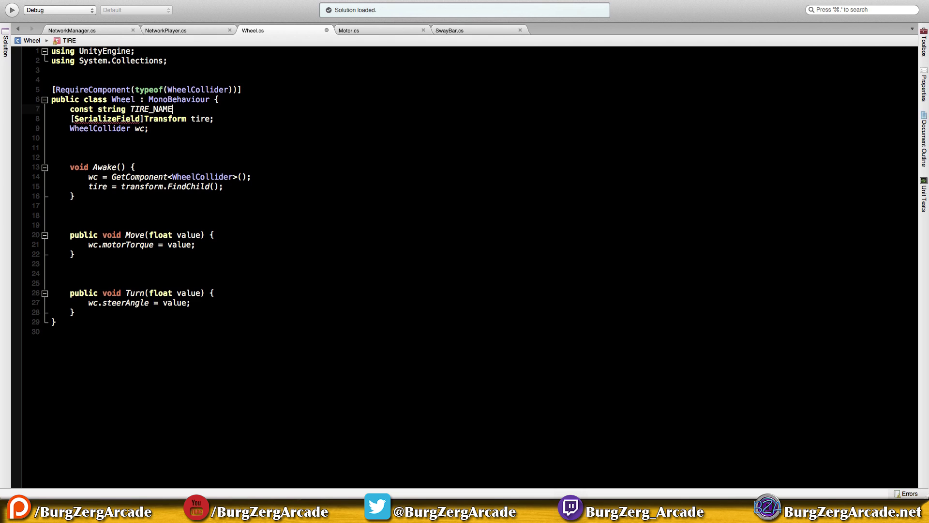
{"action": "type", "text": " = \"\";"}
{"action": "type", "text": "Tire\";"}
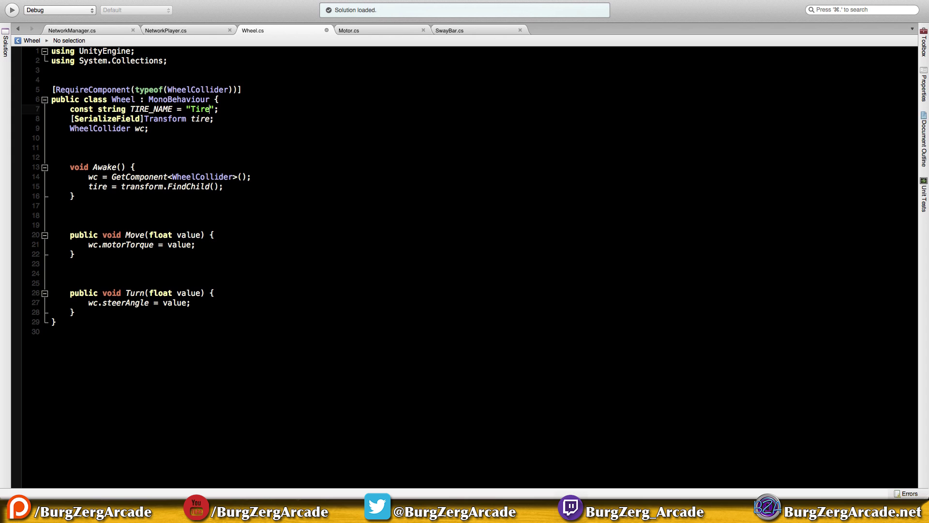
Pass TIRE_NAME as the FindChild argument and save Wheel.cs
{"action": "key", "text": "super+Tab"}
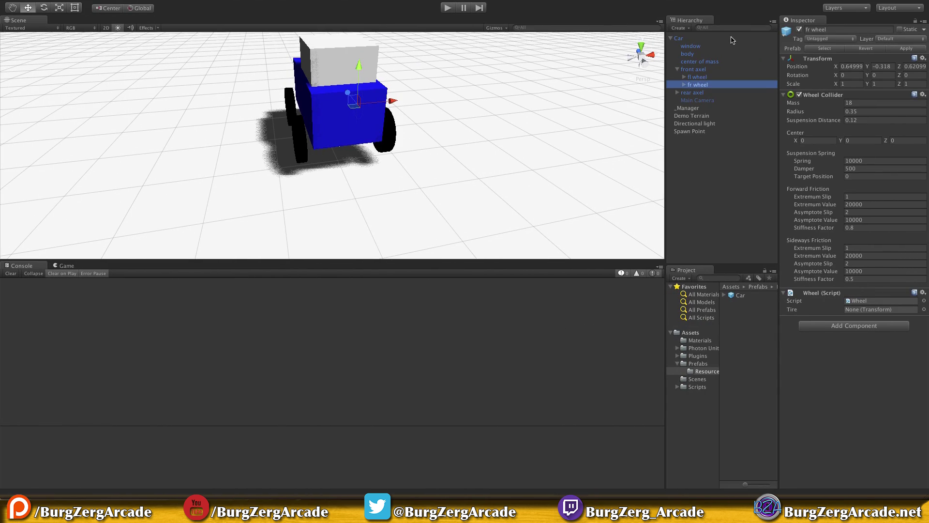
{"action": "left_click", "coordinate": [691, 78]}
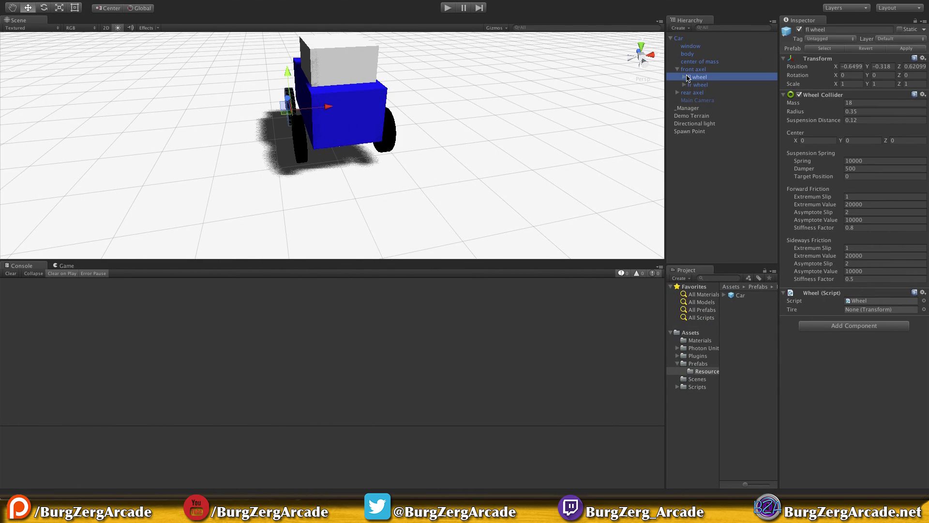
{"action": "key", "text": "super+Tab"}
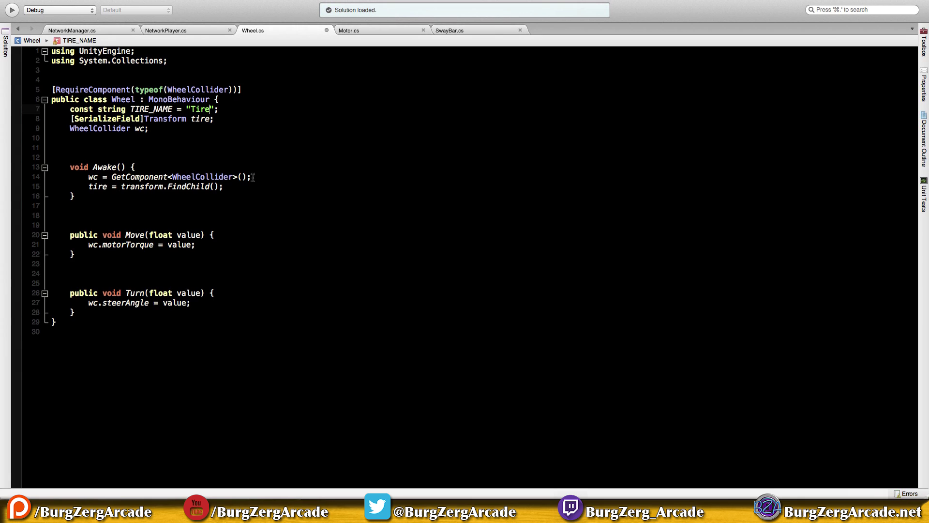
{"action": "left_click", "coordinate": [212, 186]}
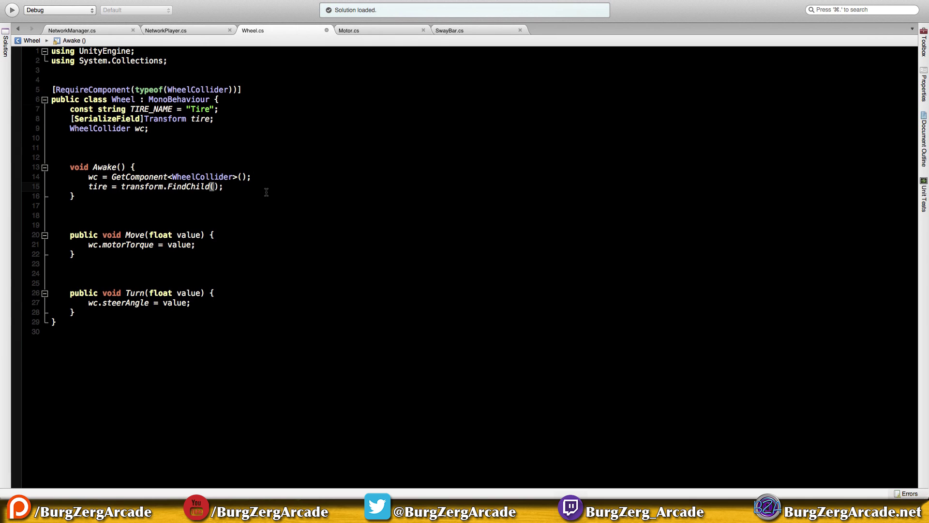
{"action": "type", "text": "Tire"}
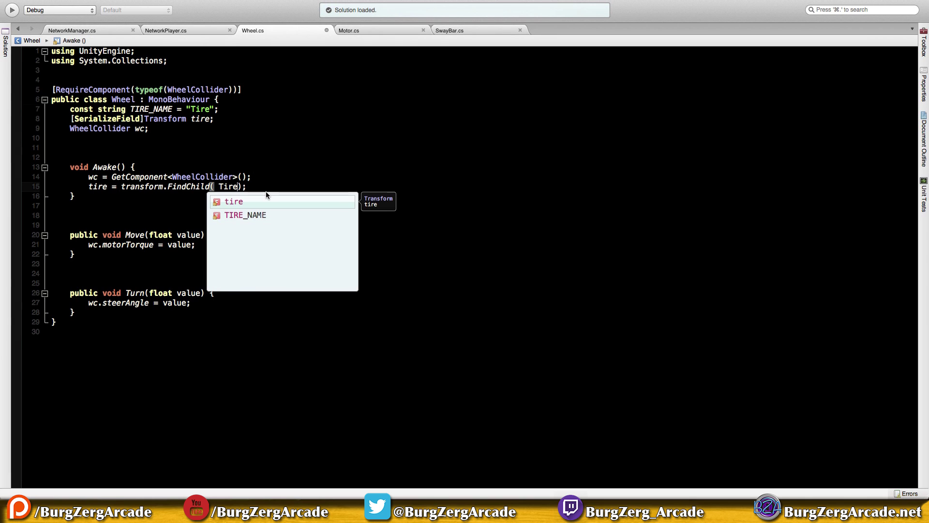
{"action": "key", "text": "Down"}
{"action": "key", "text": "Return"}
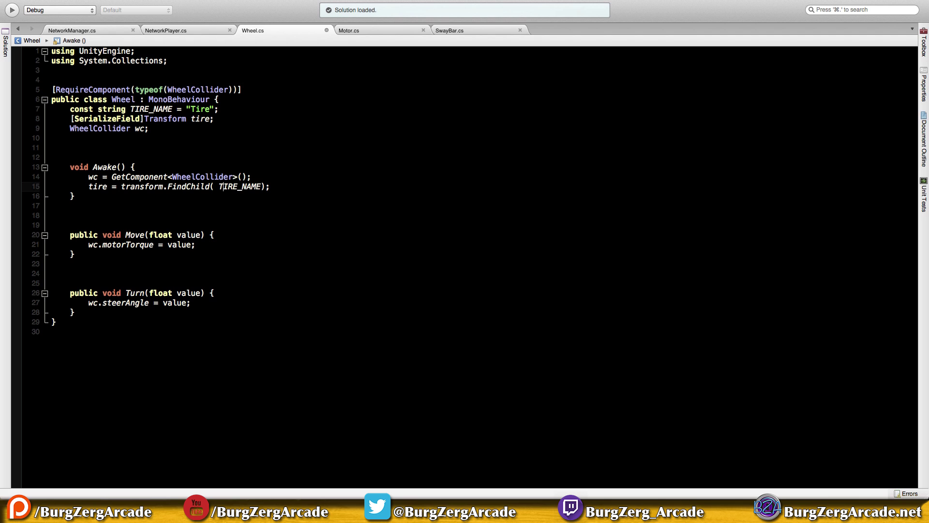
{"action": "key", "text": "BackSpace"}
{"action": "key", "text": "super+s"}
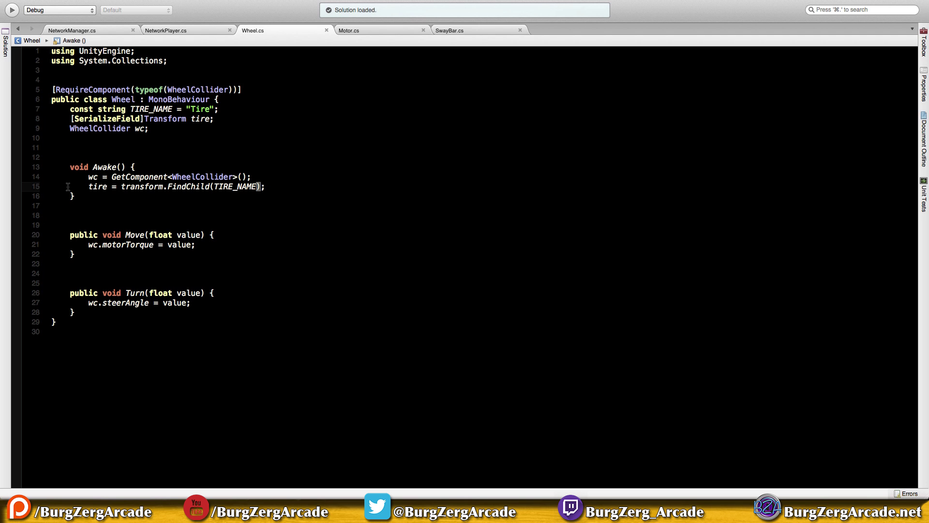
{"action": "key", "text": "super+Tab"}
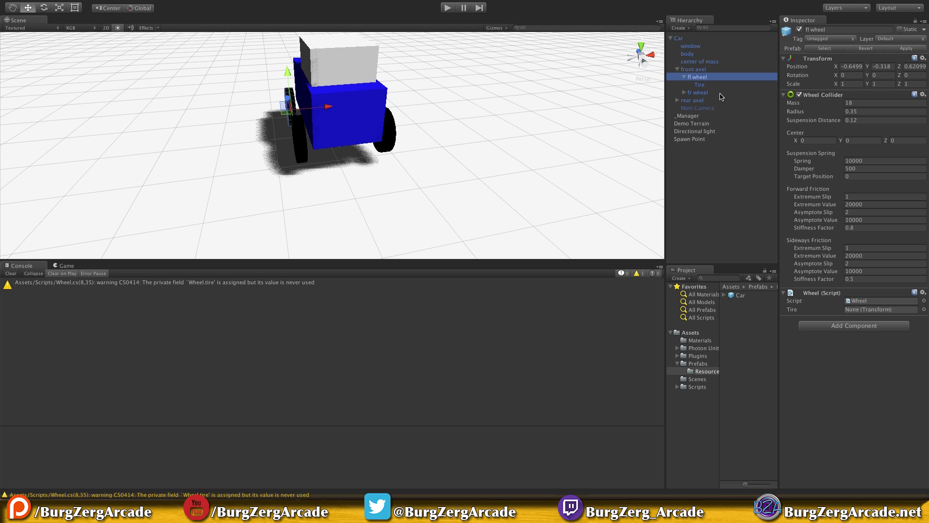
Attempt dragging Tire into fl wheel's Tire slot, then cancel breaking the prefab connection
{"action": "mouse_move", "coordinate": [700, 85]}
{"action": "left_mouse_down"}
{"action": "mouse_move", "coordinate": [784, 143]}
{"action": "mouse_move", "coordinate": [881, 309]}
{"action": "mouse_move", "coordinate": [773, 119]}
{"action": "mouse_move", "coordinate": [712, 86]}
{"action": "left_mouse_up"}
{"action": "left_click", "coordinate": [491, 160]}
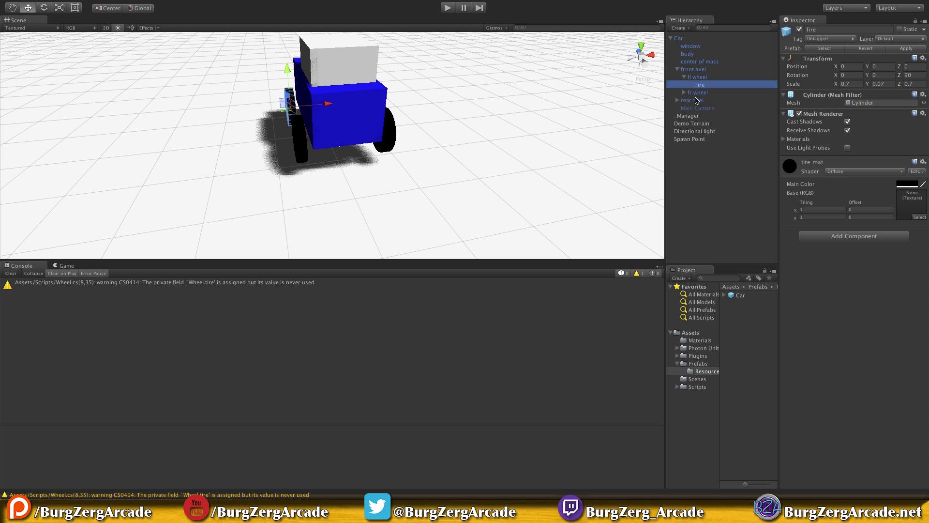
{"action": "left_click", "coordinate": [698, 77]}
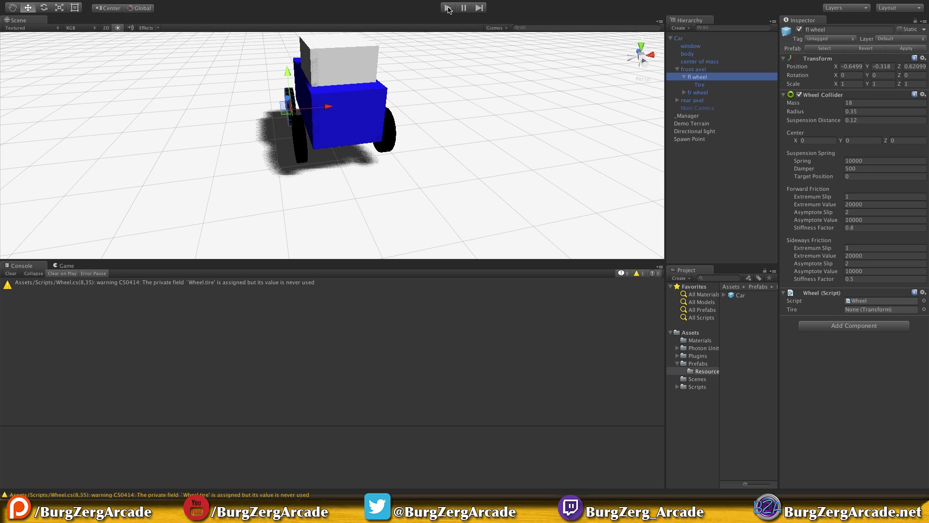
Deactivate the scene's Car, enter play mode, and frame the spawned Car(Clone)
{"action": "left_click", "coordinate": [700, 40]}
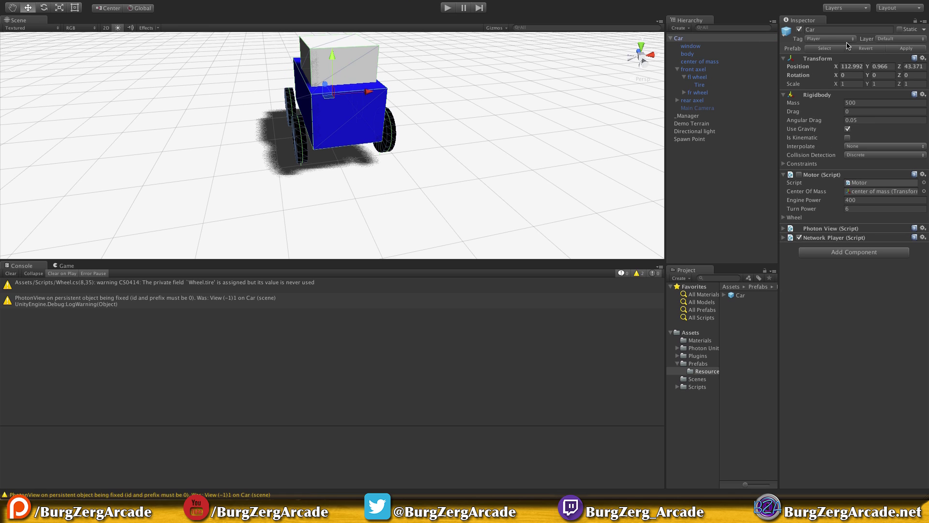
{"action": "left_click", "coordinate": [799, 29]}
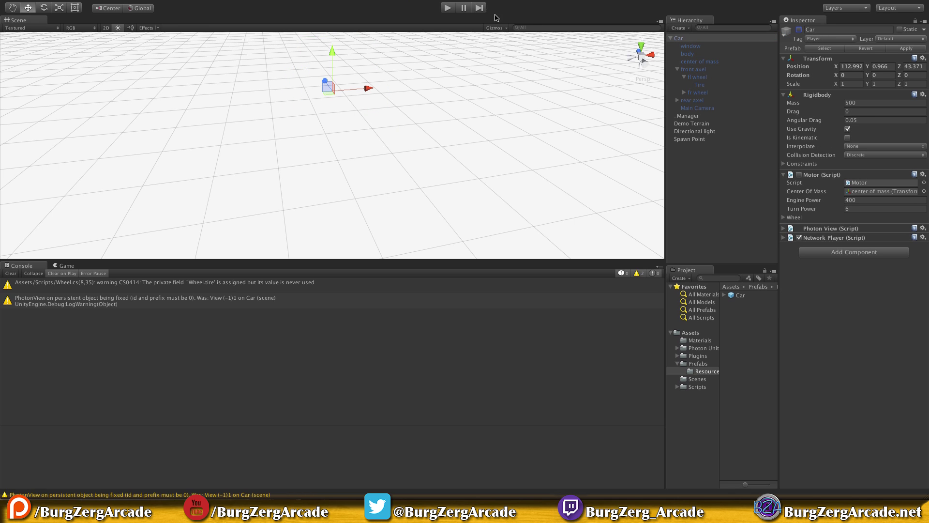
{"action": "left_click", "coordinate": [449, 8]}
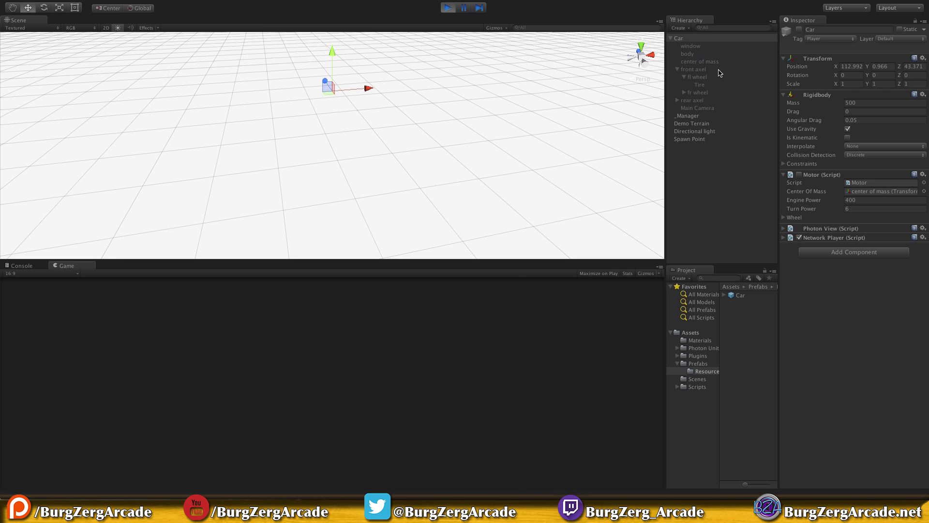
{"action": "left_click", "coordinate": [690, 39]}
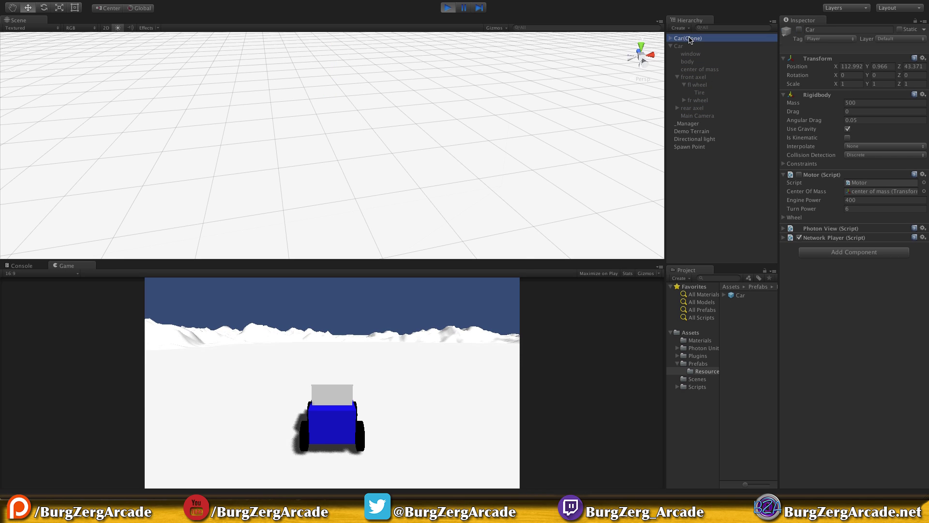
{"action": "key", "text": "f"}
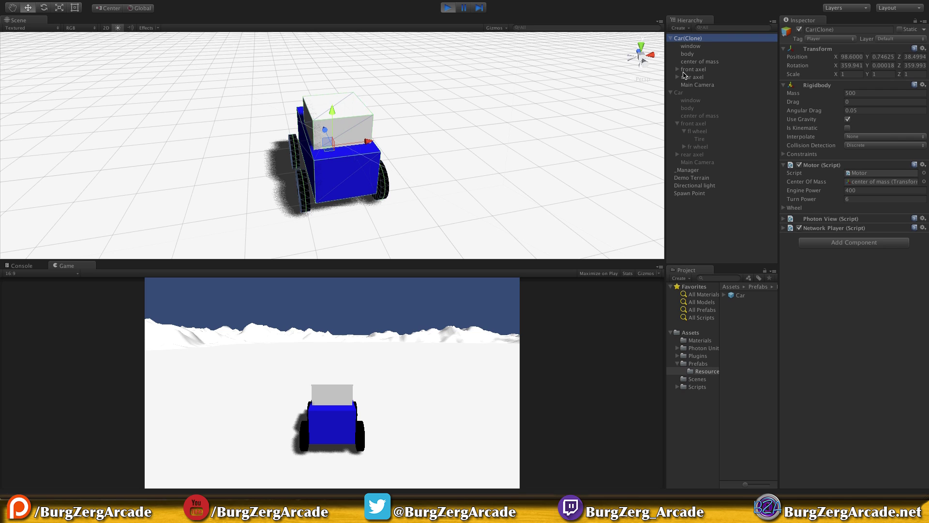
Check all four Car(Clone) wheels have Tire assigned, then stop play and collapse Car
{"action": "left_click", "coordinate": [678, 69]}
{"action": "left_click", "coordinate": [698, 77]}
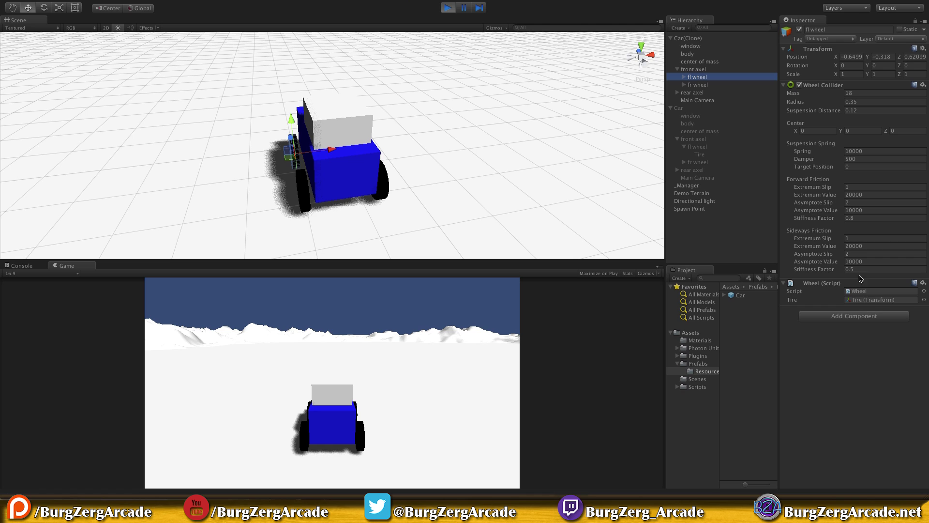
{"action": "left_click", "coordinate": [698, 86]}
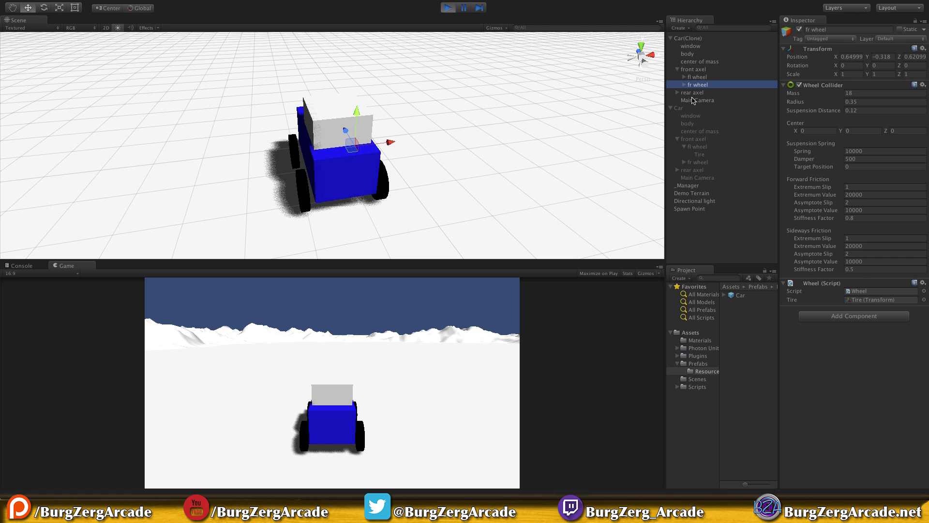
{"action": "left_click", "coordinate": [678, 93]}
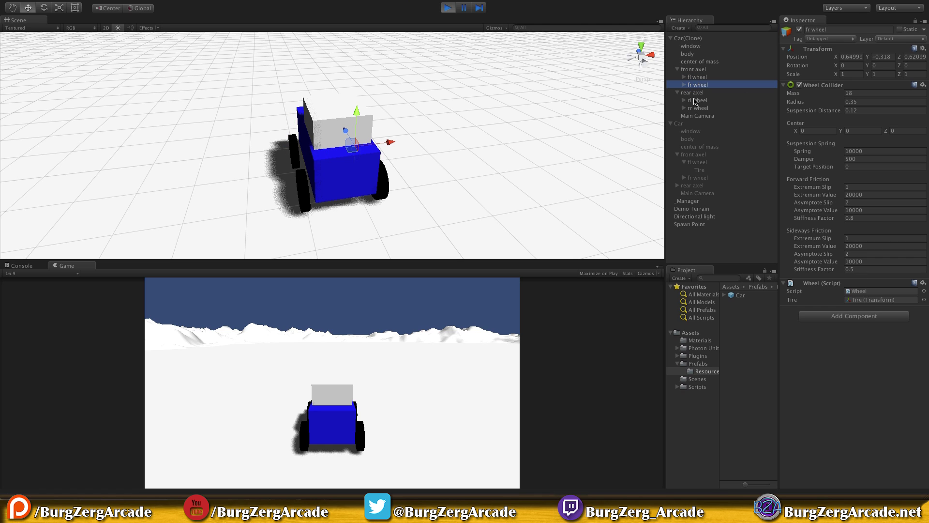
{"action": "left_click", "coordinate": [700, 102]}
{"action": "left_click", "coordinate": [702, 108]}
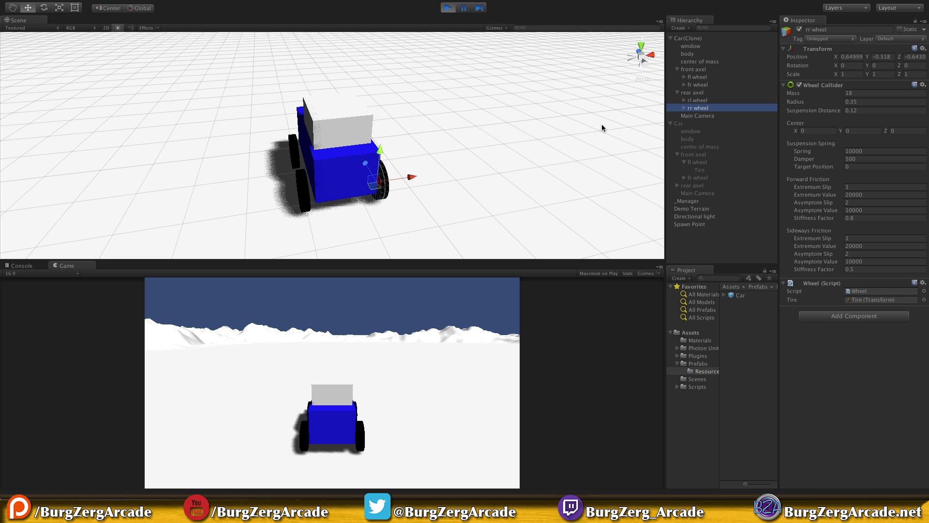
{"action": "left_click", "coordinate": [448, 9]}
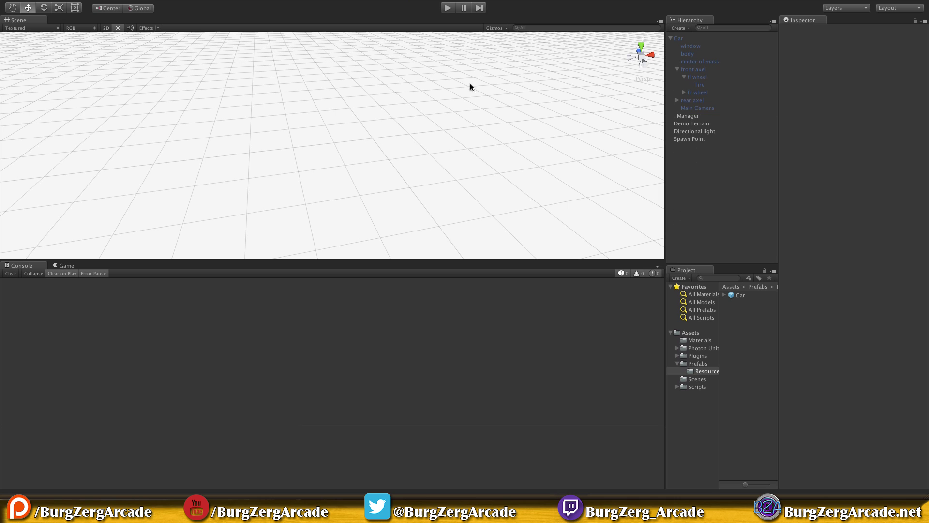
{"action": "left_click", "coordinate": [681, 39]}
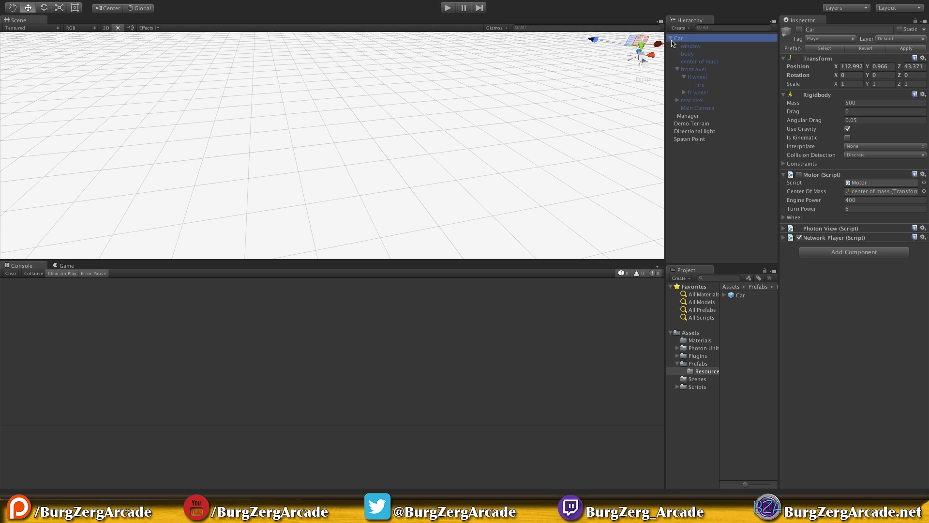
{"action": "left_click", "coordinate": [672, 39]}
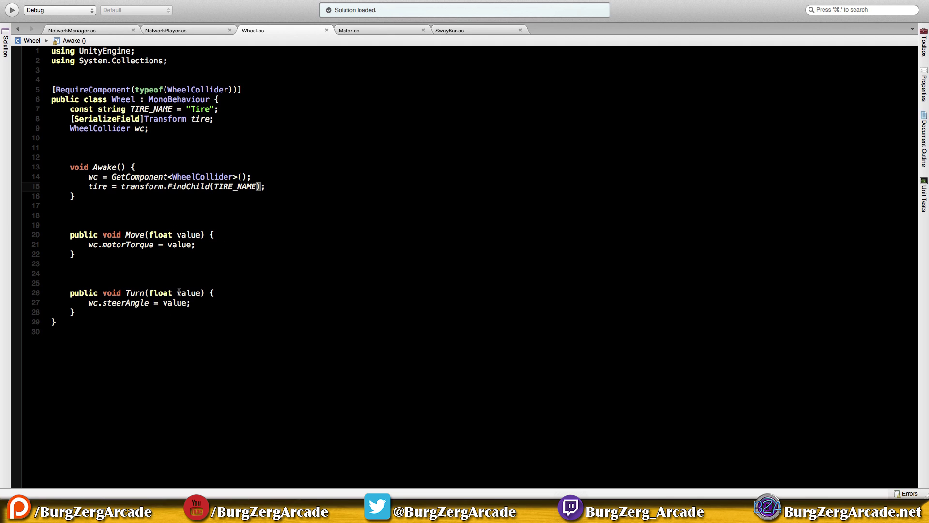
Look over Motor.cs and the WheelL/WheelR collider declarations in SwayBar.cs
{"action": "left_click_drag", "start_coordinate": [87, 302], "coordinate": [200, 300]}
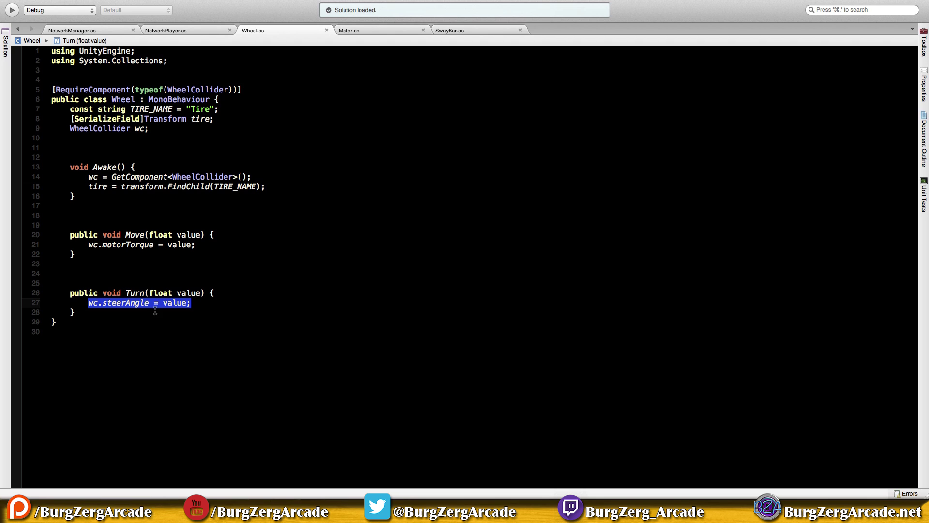
{"action": "left_click", "coordinate": [207, 304]}
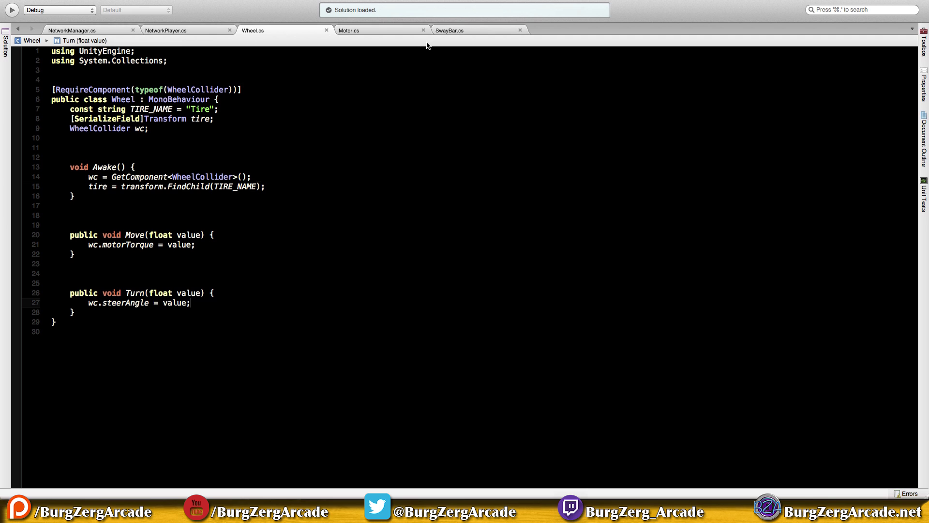
{"action": "left_click", "coordinate": [387, 30]}
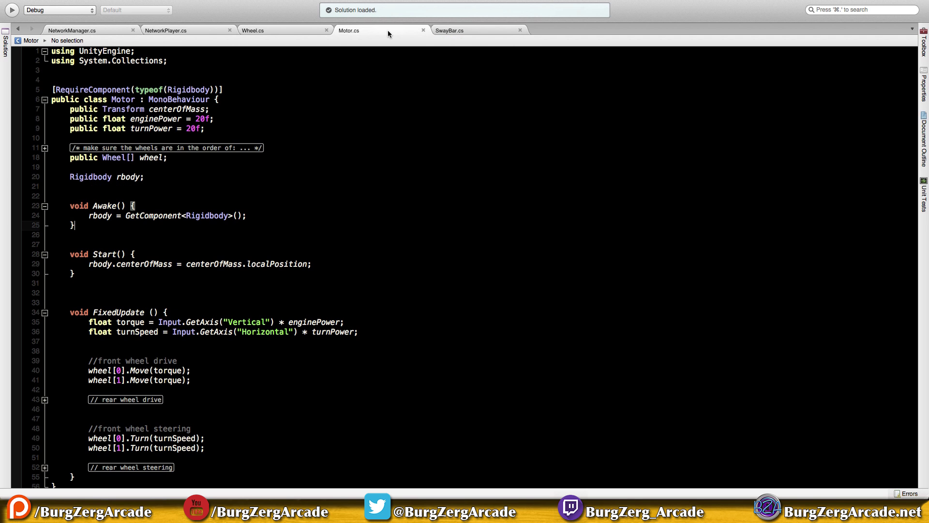
{"action": "left_click", "coordinate": [459, 31]}
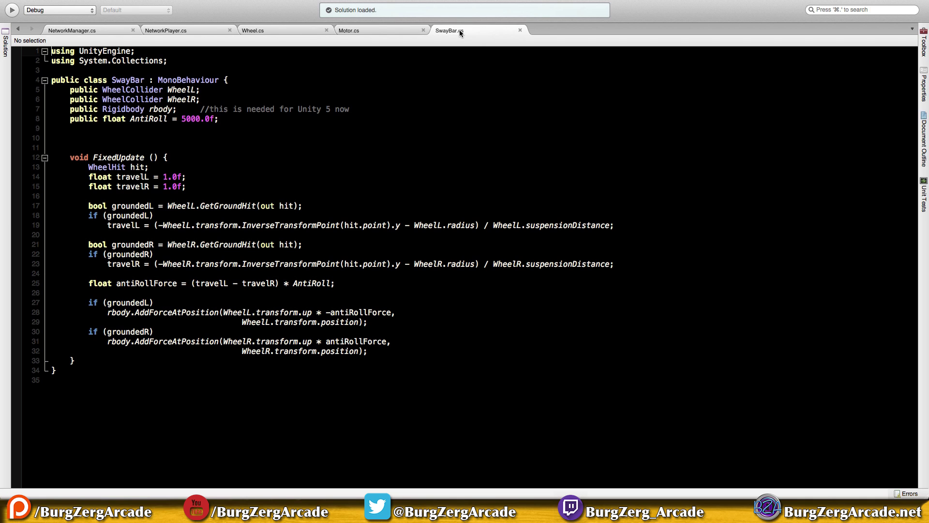
{"action": "left_click", "coordinate": [71, 90]}
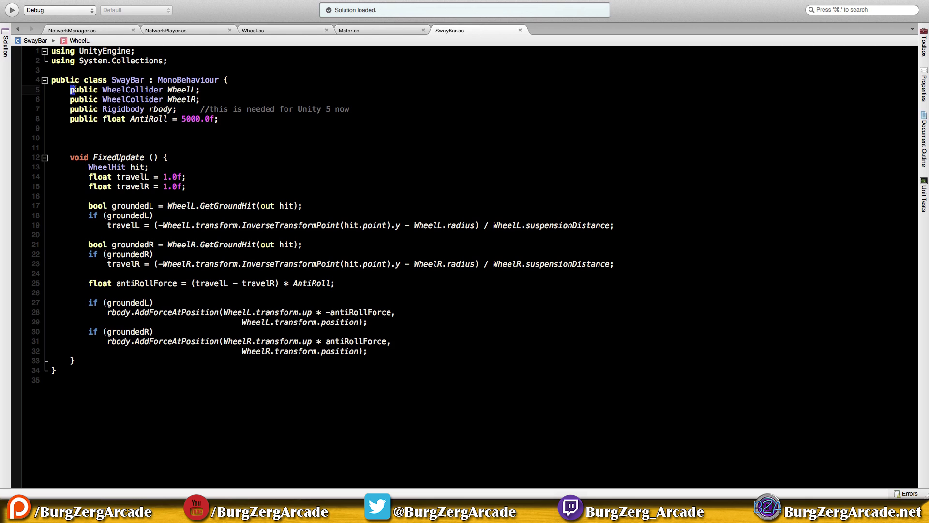
{"action": "left_click_drag", "start_coordinate": [73, 89], "coordinate": [209, 100]}
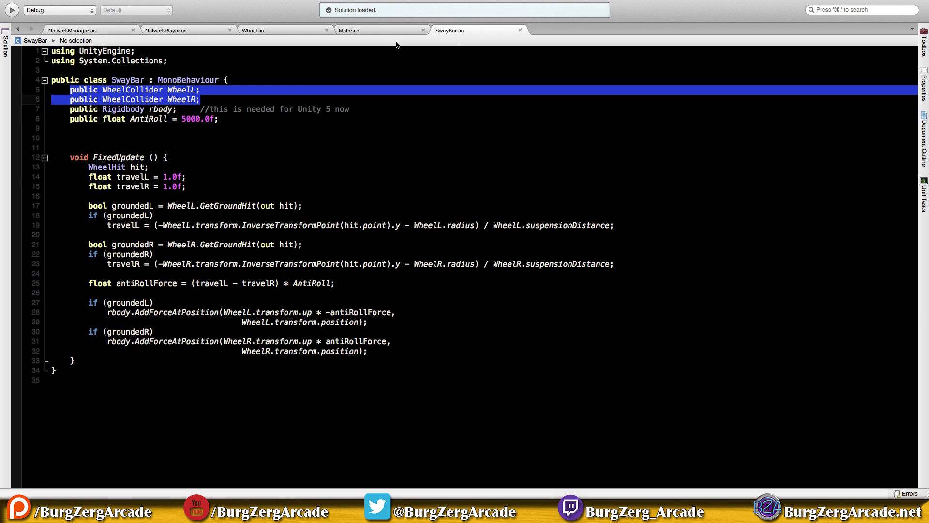
{"action": "left_click", "coordinate": [369, 31]}
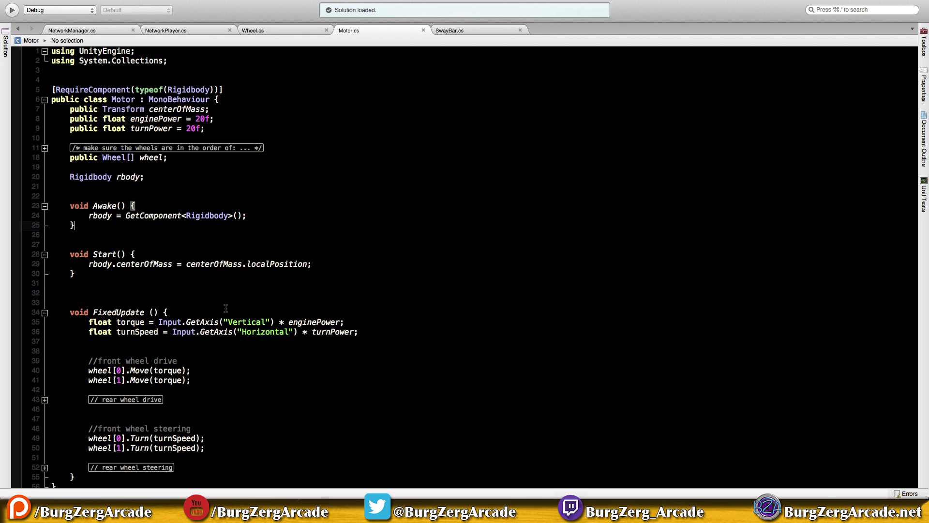
Study Motor.cs front-wheel Turn calls using turnSpeed and horizontal input times turnPower
{"action": "scroll", "coordinate": [214, 344], "scroll_direction": "down", "scroll_amount": 1}
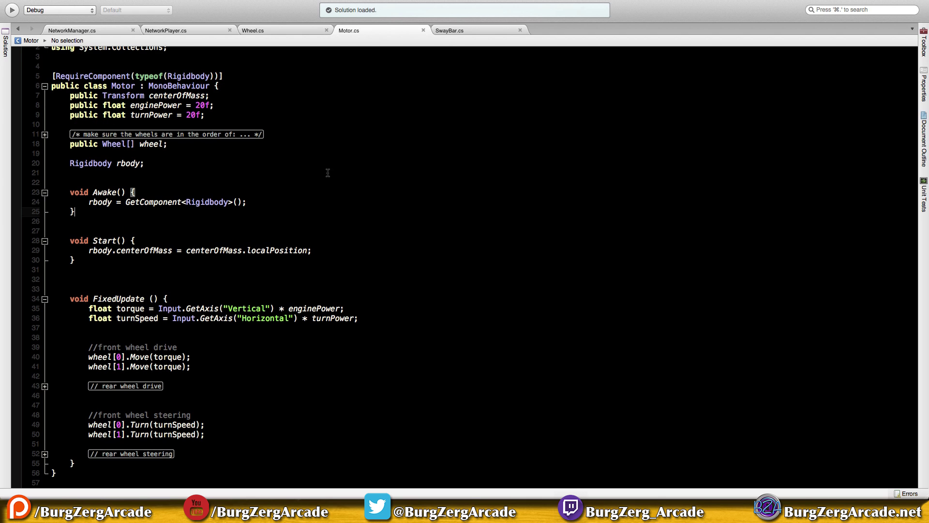
{"action": "left_click", "coordinate": [461, 30]}
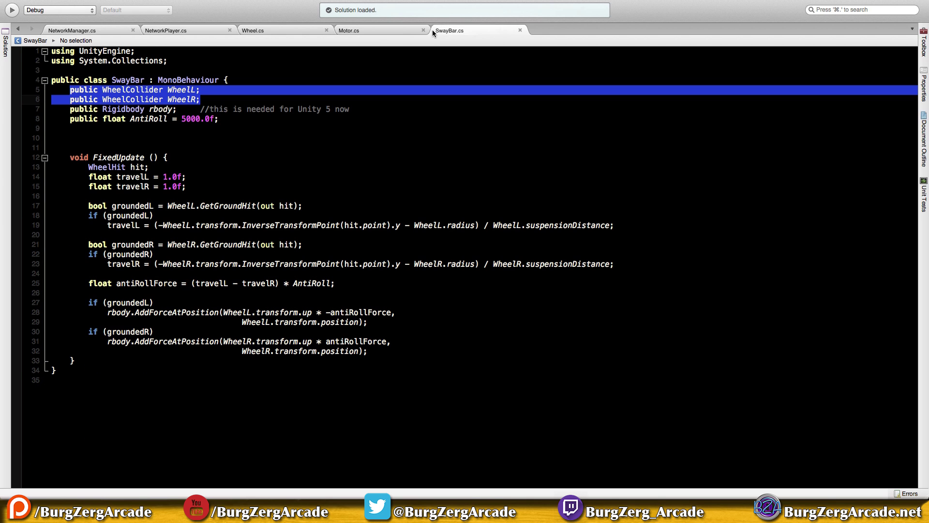
{"action": "left_click", "coordinate": [372, 30]}
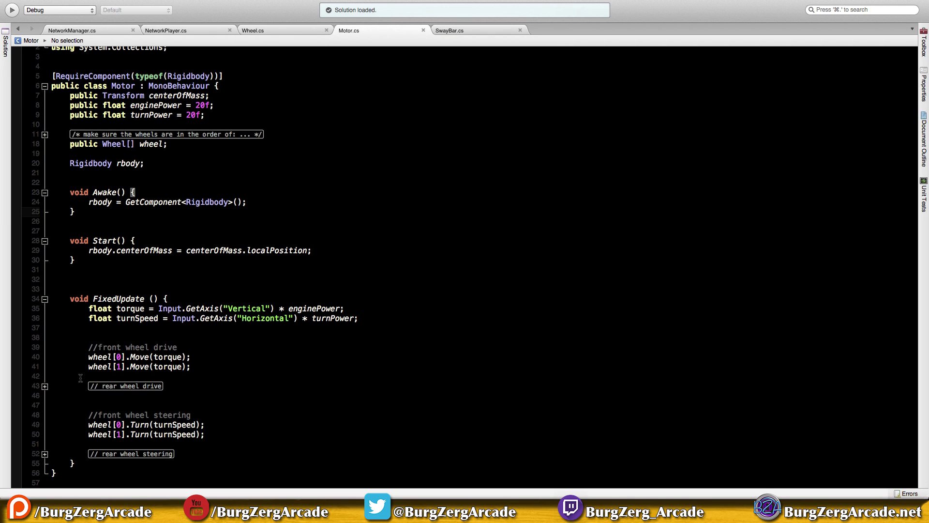
{"action": "left_click_drag", "start_coordinate": [88, 425], "coordinate": [217, 435]}
{"action": "left_click", "coordinate": [231, 394]}
{"action": "left_click", "coordinate": [44, 454]}
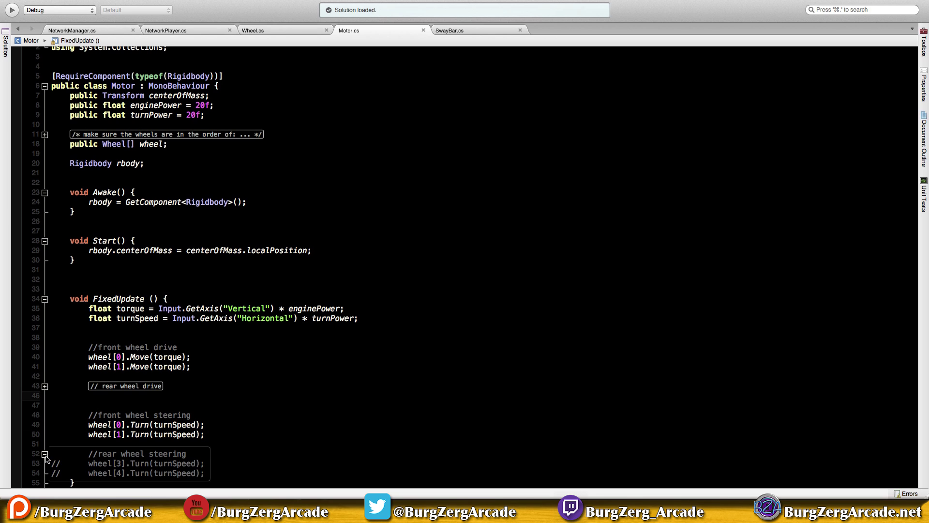
{"action": "scroll", "coordinate": [146, 426], "scroll_direction": "down", "scroll_amount": 1}
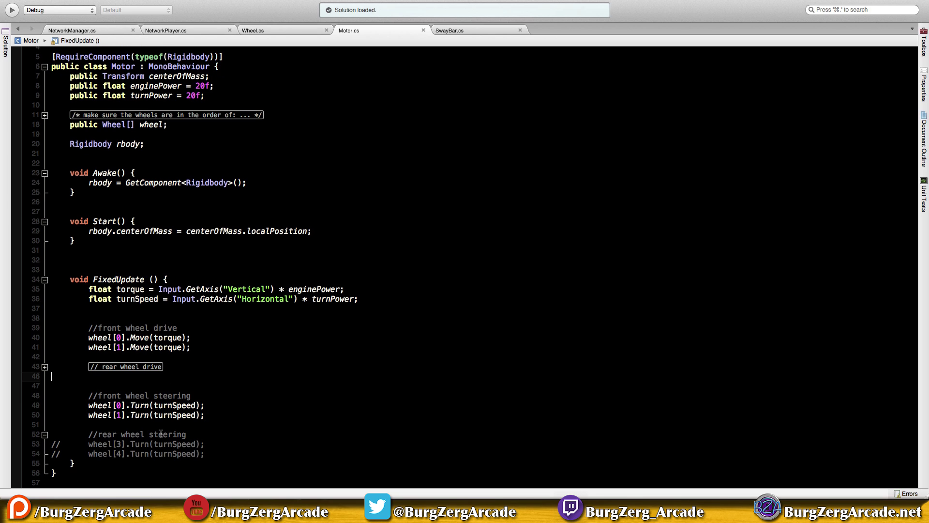
{"action": "left_click", "coordinate": [44, 434]}
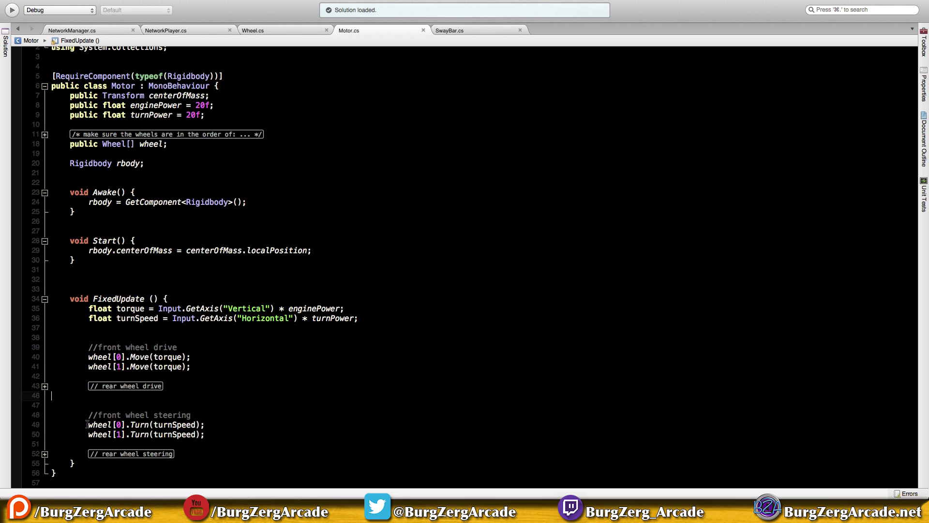
{"action": "double_click", "coordinate": [182, 424]}
{"action": "double_click", "coordinate": [182, 435]}
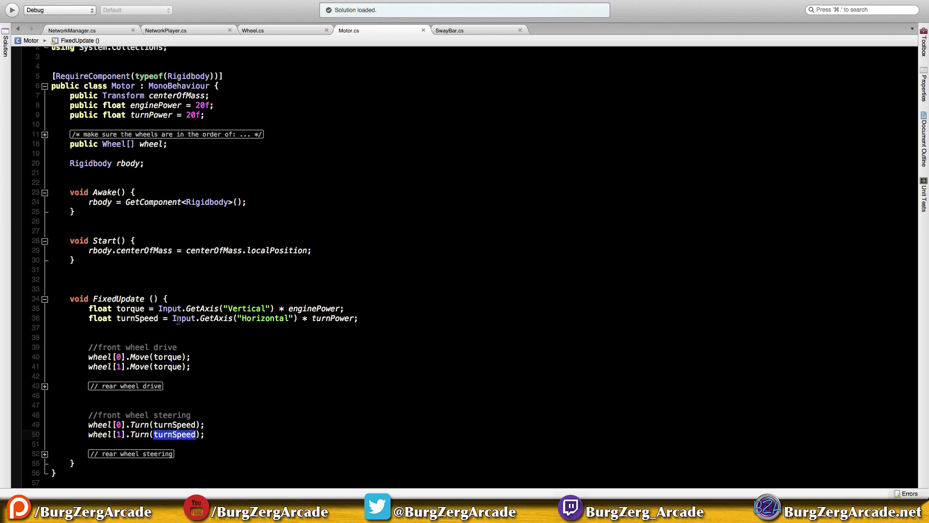
{"action": "left_click_drag", "start_coordinate": [173, 319], "coordinate": [365, 313]}
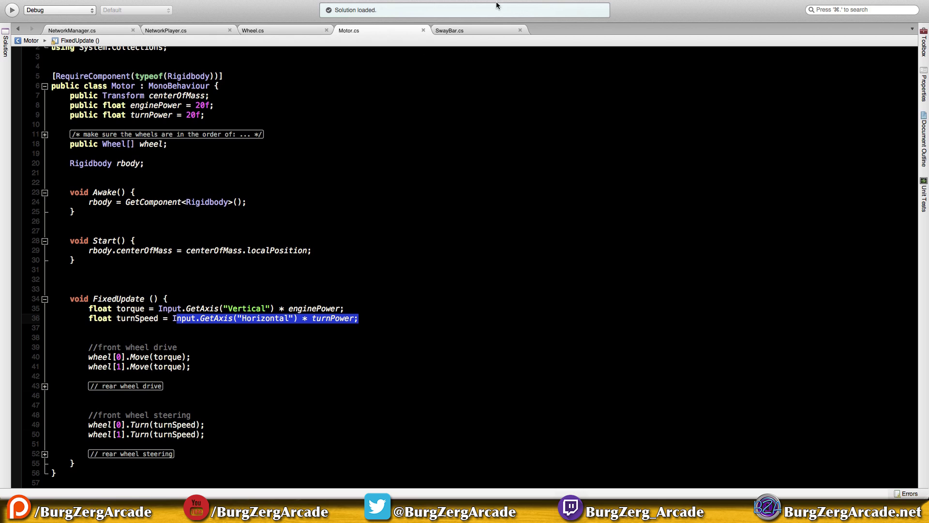
{"action": "left_click", "coordinate": [265, 31]}
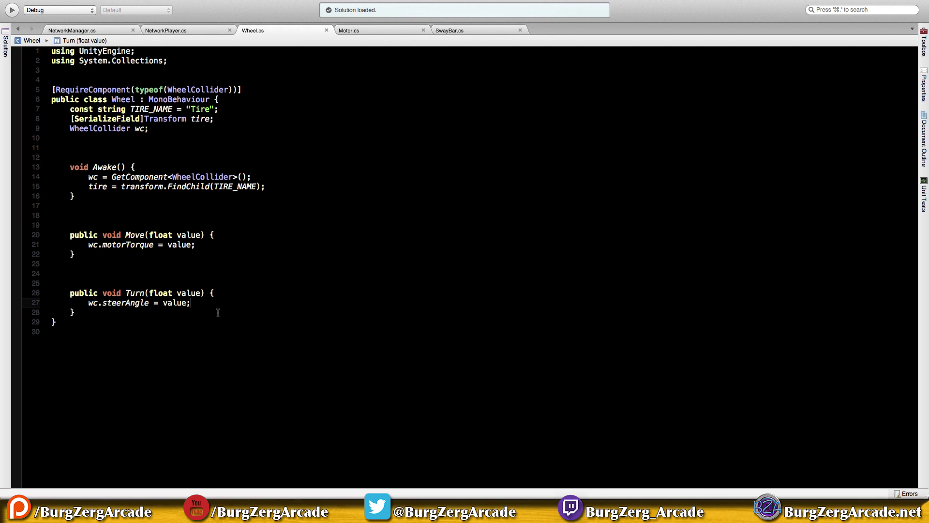
Add tire.localEulerAngles = new Vector3(); as a second line in Turn
{"action": "left_click", "coordinate": [205, 243]}
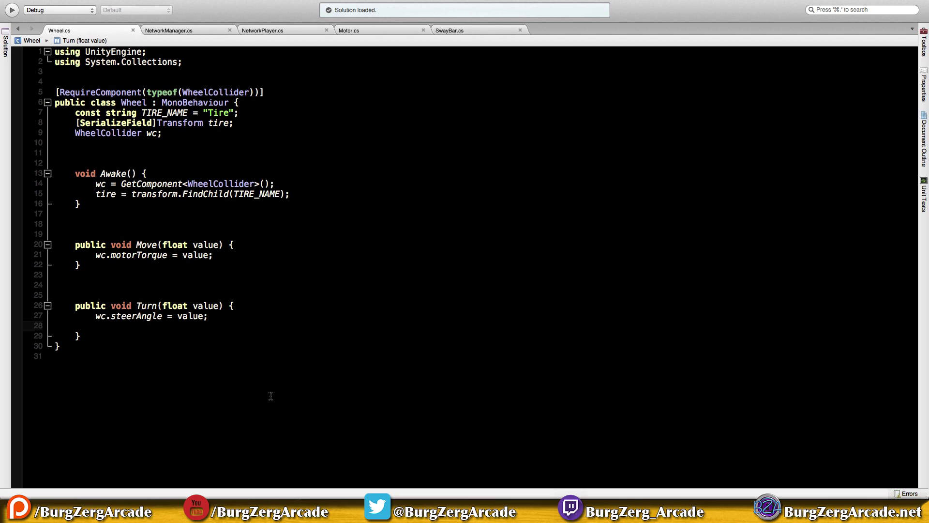
{"action": "type", "text": "tire."}
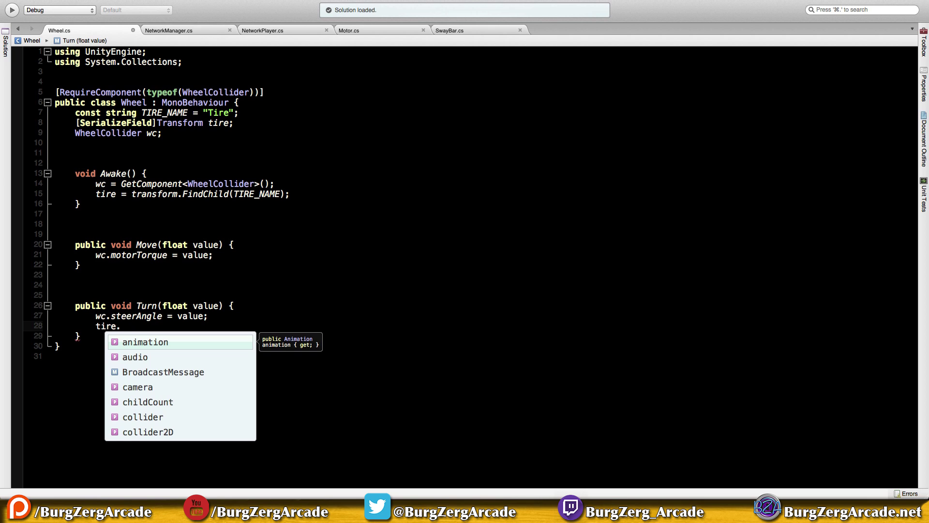
{"action": "type", "text": "loca"}
{"action": "key", "text": "Up"}
{"action": "key", "text": "Up"}
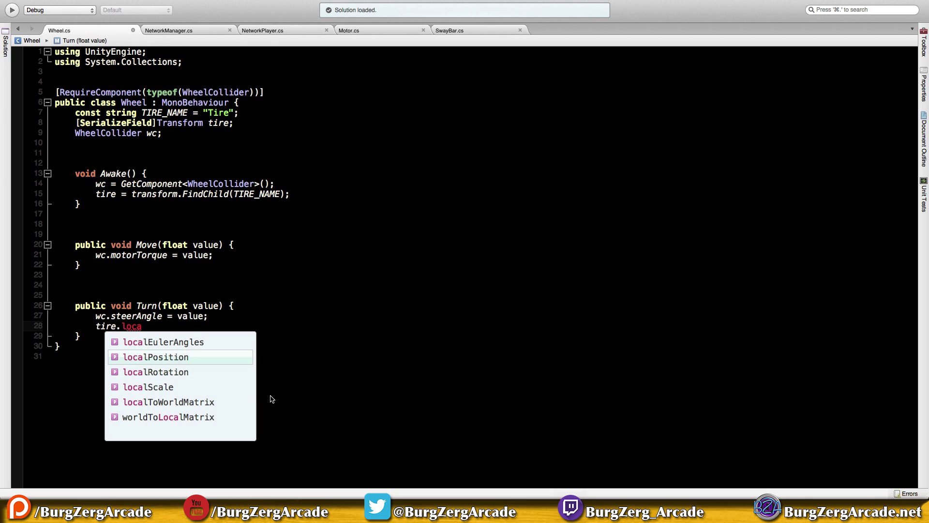
{"action": "key", "text": "Up"}
{"action": "key", "text": "Return"}
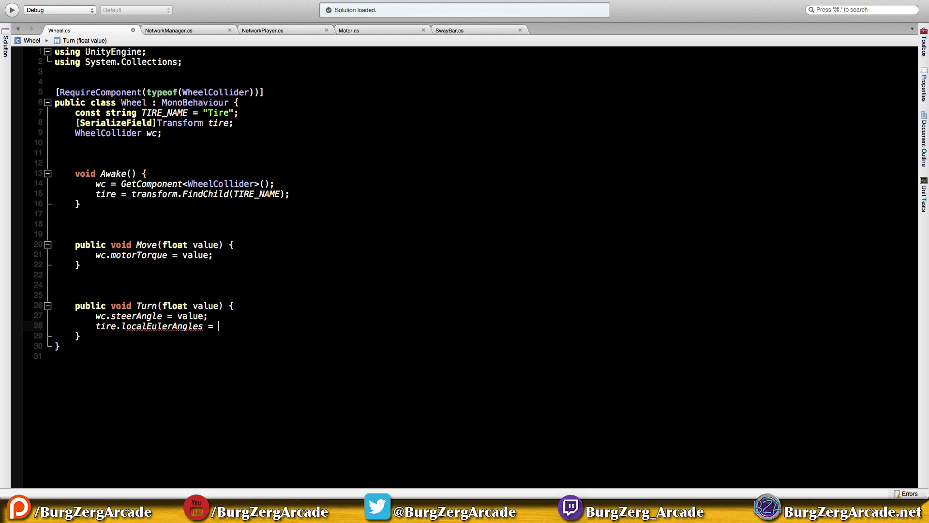
{"action": "key", "text": "BackSpace"}
{"action": "key", "text": "BackSpace"}
{"action": "key", "text": "BackSpace"}
{"action": "key", "text": "BackSpace"}
{"action": "key", "text": "BackSpace"}
{"action": "key", "text": "BackSpace"}
{"action": "key", "text": "BackSpace"}
{"action": "key", "text": "BackSpace"}
{"action": "key", "text": "BackSpace"}
{"action": "key", "text": "BackSpace"}
{"action": "key", "text": "BackSpace"}
{"action": "key", "text": "BackSpace"}
{"action": "key", "text": "BackSpace"}
{"action": "key", "text": "BackSpace"}
{"action": "key", "text": "BackSpace"}
{"action": "key", "text": "BackSpace"}
{"action": "key", "text": "BackSpace"}
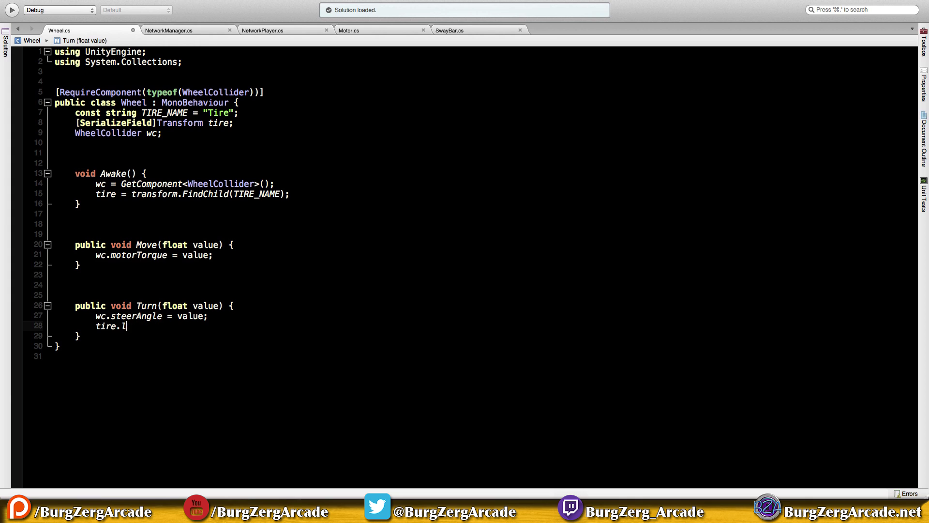
{"action": "type", "text": ".local"}
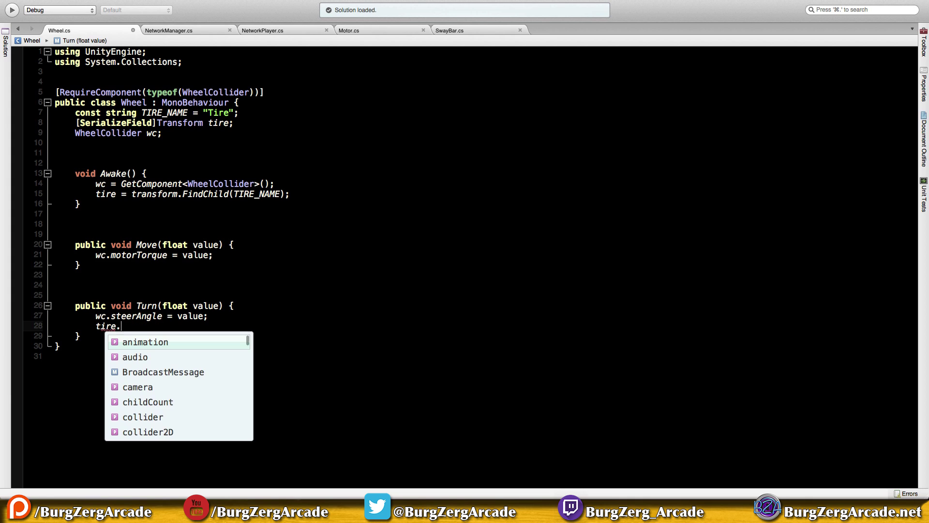
{"action": "key", "text": "Up"}
{"action": "key", "text": "Up"}
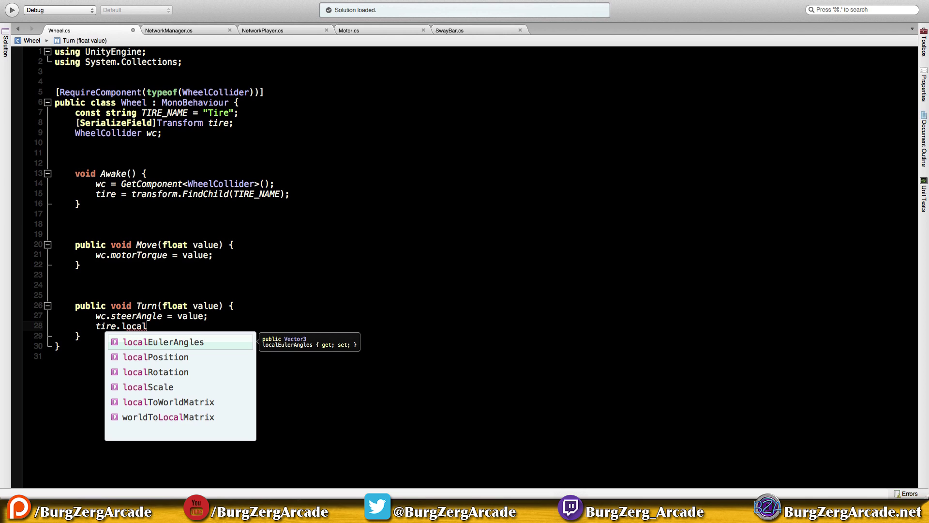
{"action": "key", "text": "Return"}
{"action": "type", "text": "= "}
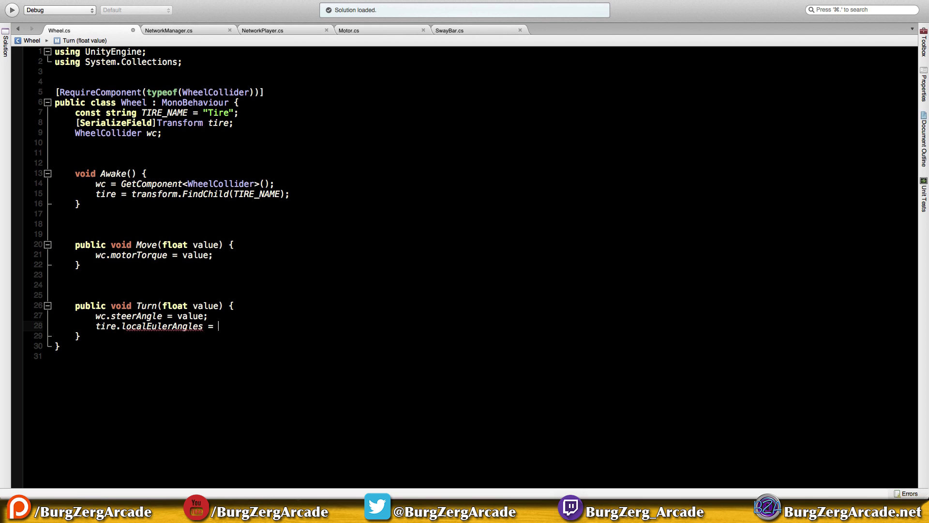
{"action": "type", "text": "new Vector"}
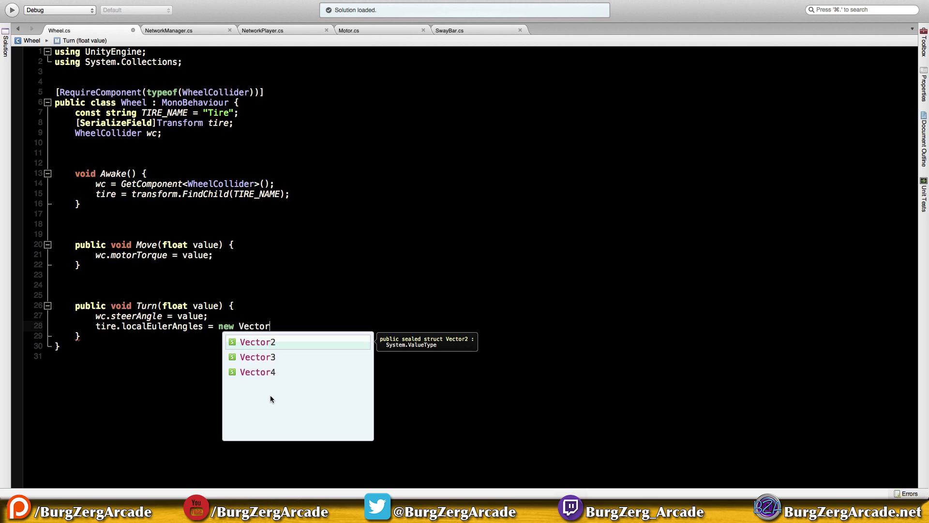
{"action": "type", "text": "3"}
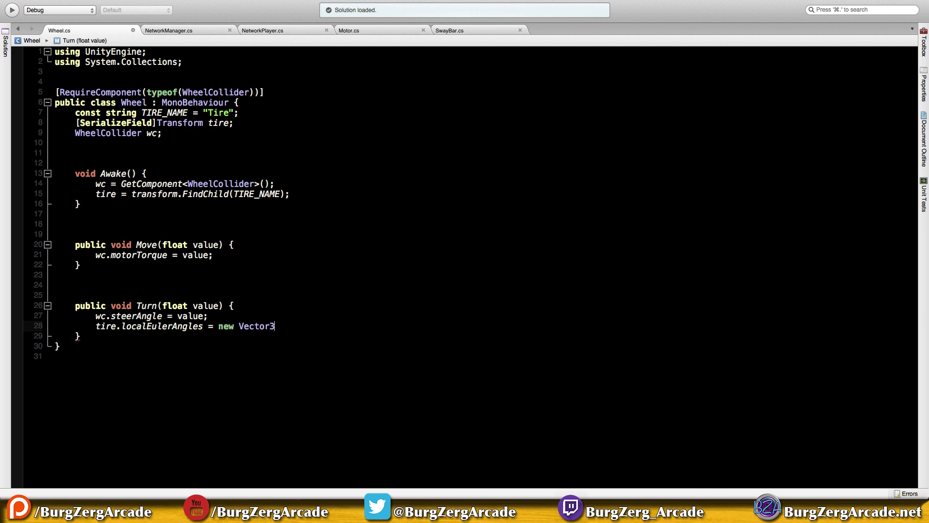
{"action": "type", "text": ")();"}
{"action": "key", "text": "super+Tab"}
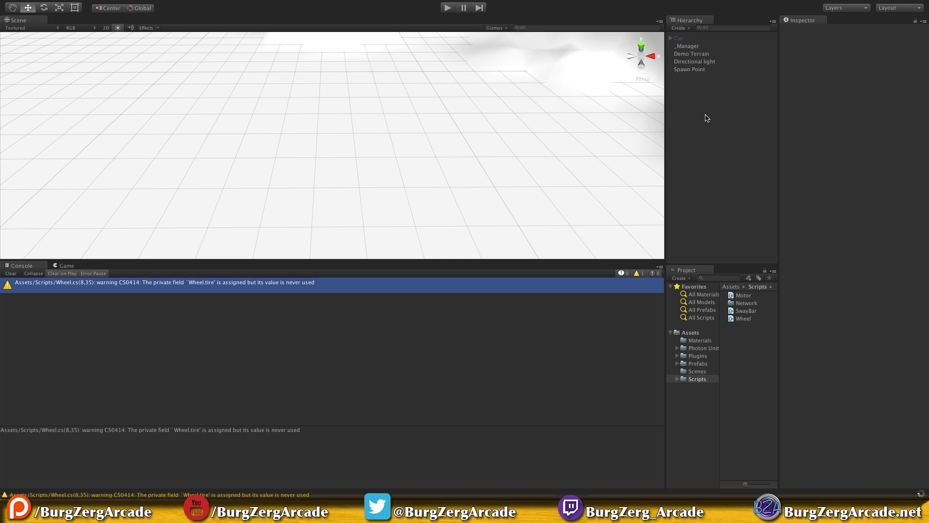
{"action": "left_click", "coordinate": [695, 41]}
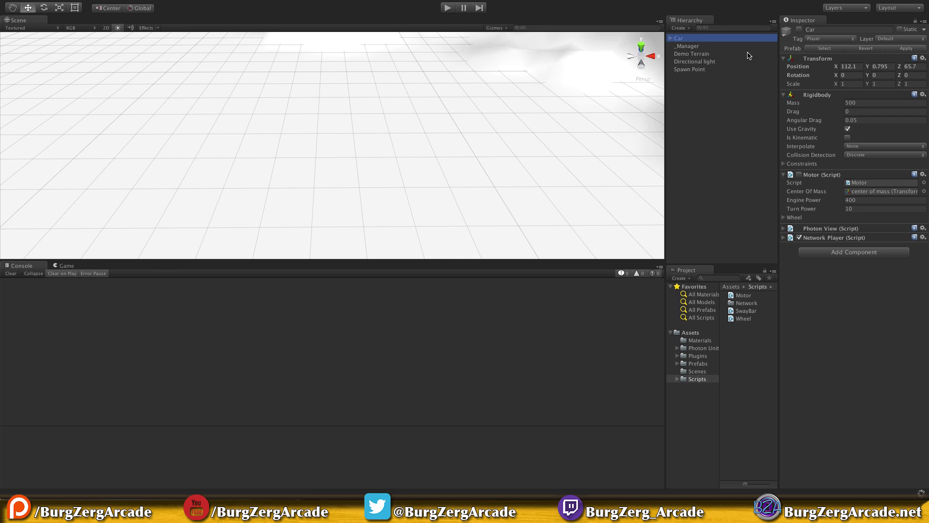
{"action": "left_click", "coordinate": [799, 30]}
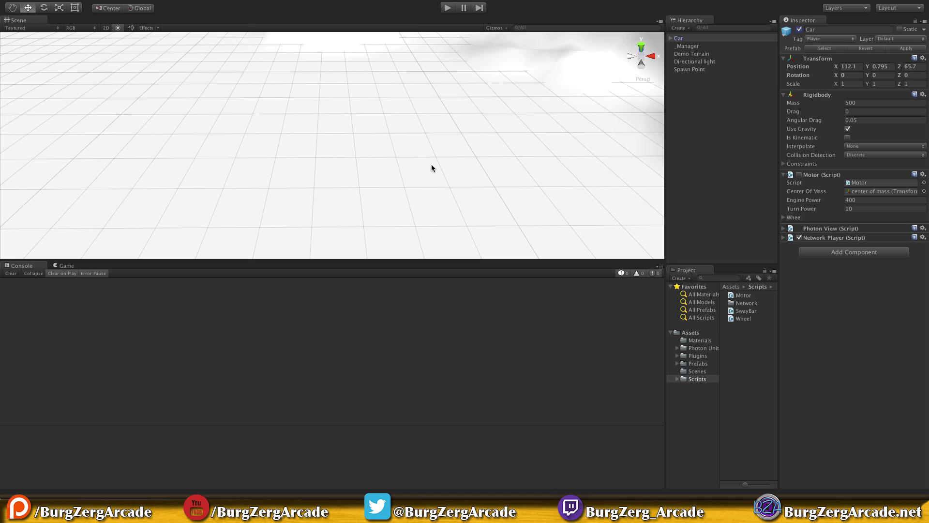
{"action": "key", "text": "f"}
{"action": "left_click_drag", "start_coordinate": [265, 137], "coordinate": [422, 125], "text": "alt"}
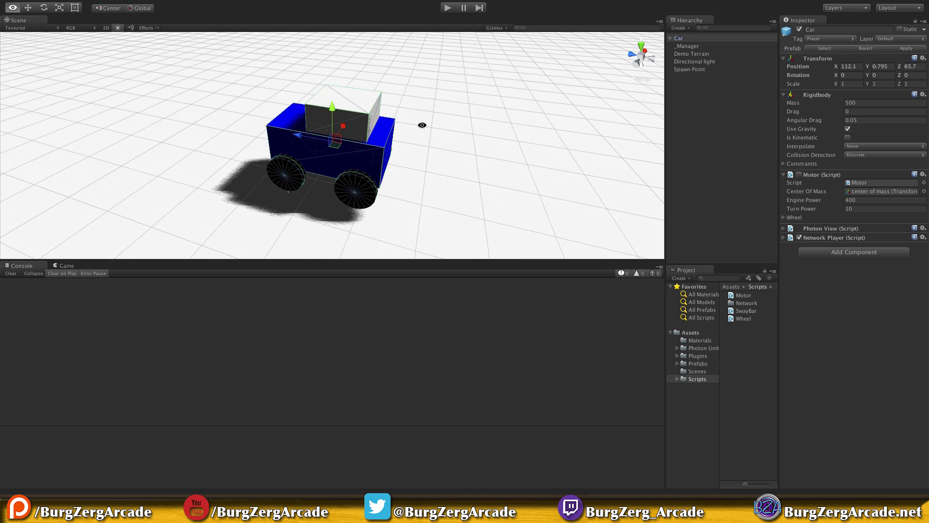
{"action": "left_click", "coordinate": [292, 174]}
{"action": "left_click_drag", "start_coordinate": [486, 149], "coordinate": [369, 166], "text": "alt"}
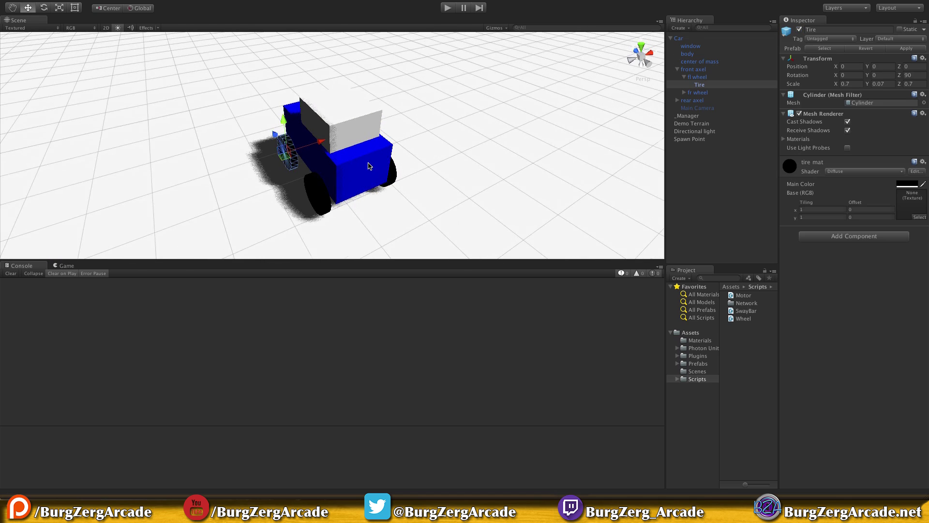
{"action": "left_click_drag", "start_coordinate": [542, 155], "coordinate": [467, 227], "text": "alt"}
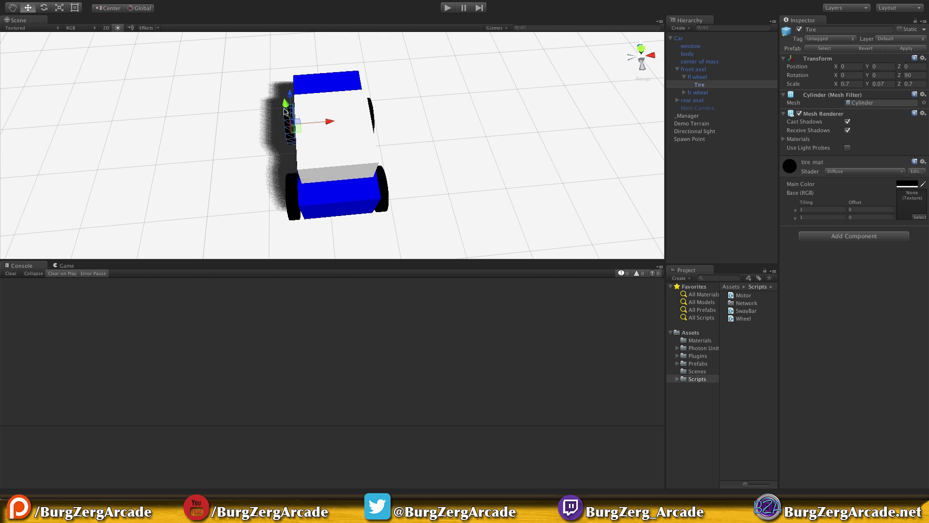
{"action": "left_click_drag", "start_coordinate": [285, 112], "coordinate": [330, 10], "text": "alt"}
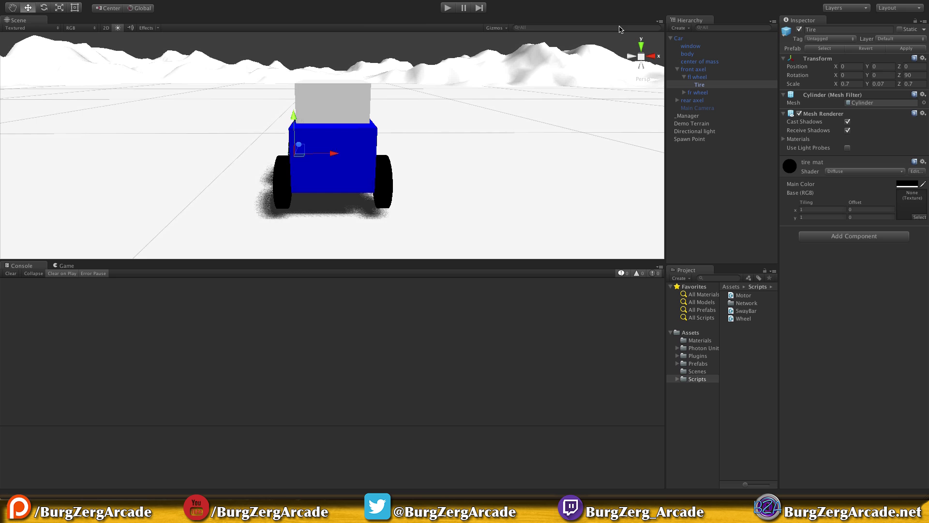
{"action": "left_click_drag", "start_coordinate": [394, 103], "coordinate": [438, 118], "text": "alt"}
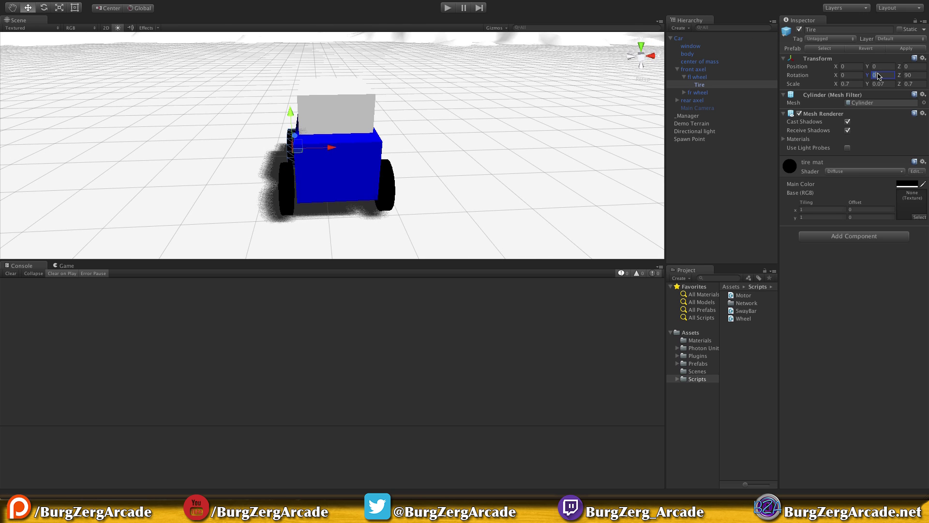
{"action": "left_click", "coordinate": [915, 75]}
{"action": "double_click", "coordinate": [915, 74]}
{"action": "left_click", "coordinate": [855, 75]}
{"action": "left_click_drag", "start_coordinate": [290, 112], "coordinate": [481, 62]}
{"action": "key", "text": "z"}
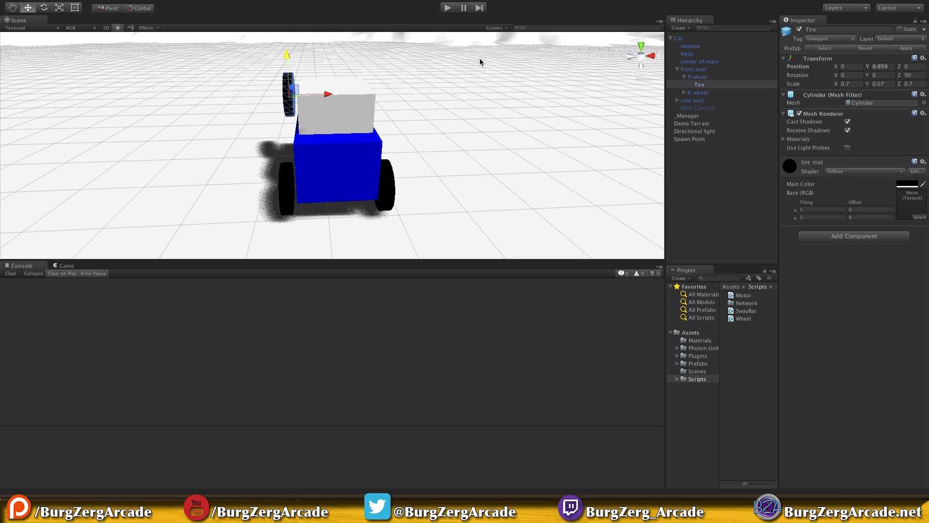
{"action": "key", "text": "ctrl+z"}
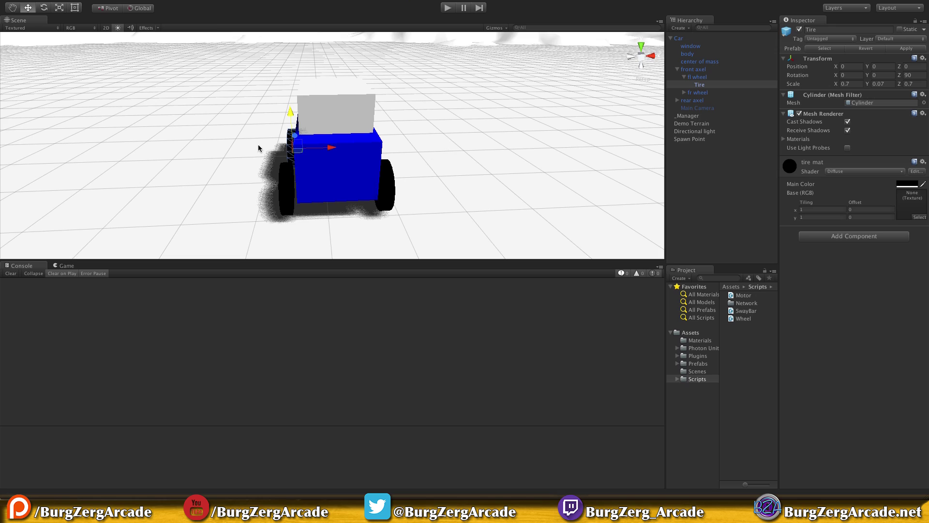
{"action": "left_click_drag", "start_coordinate": [258, 144], "coordinate": [537, 93], "text": "alt"}
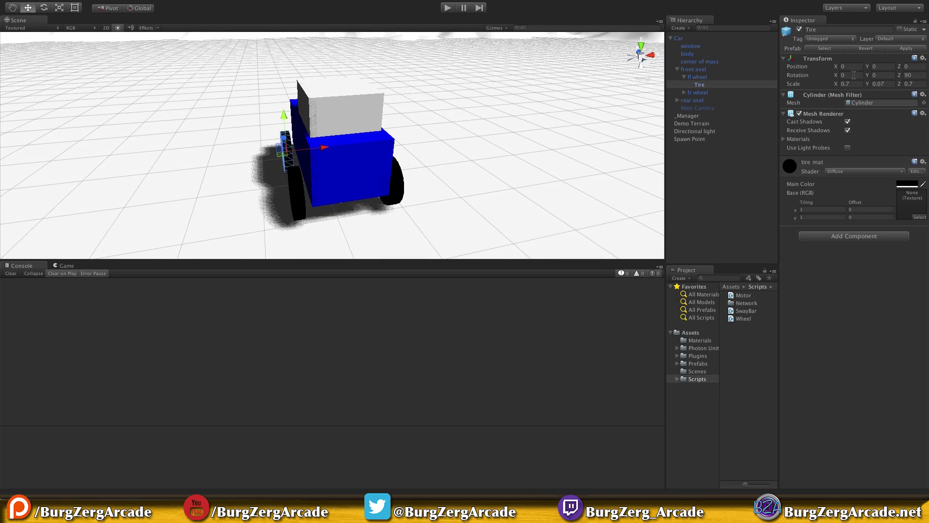
{"action": "left_click", "coordinate": [882, 75]}
{"action": "left_click", "coordinate": [913, 75]}
{"action": "left_click", "coordinate": [708, 40]}
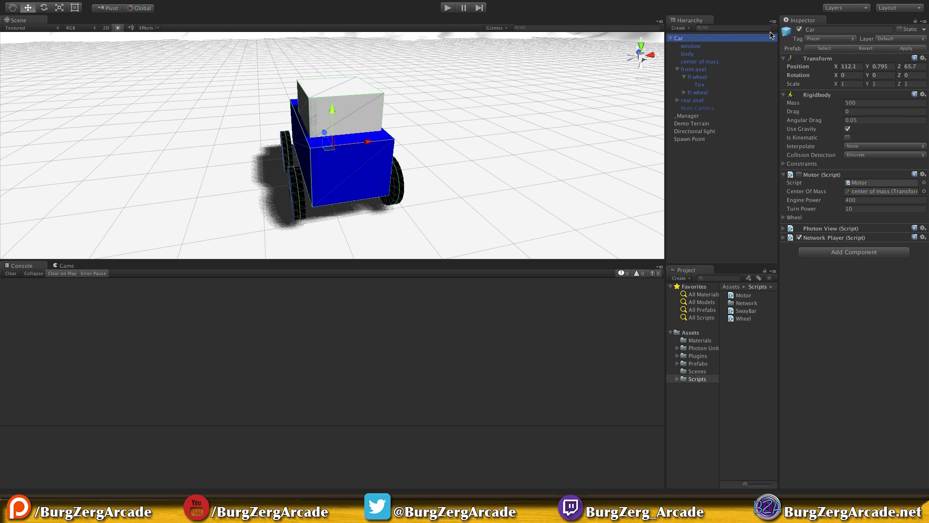
{"action": "left_click", "coordinate": [799, 29]}
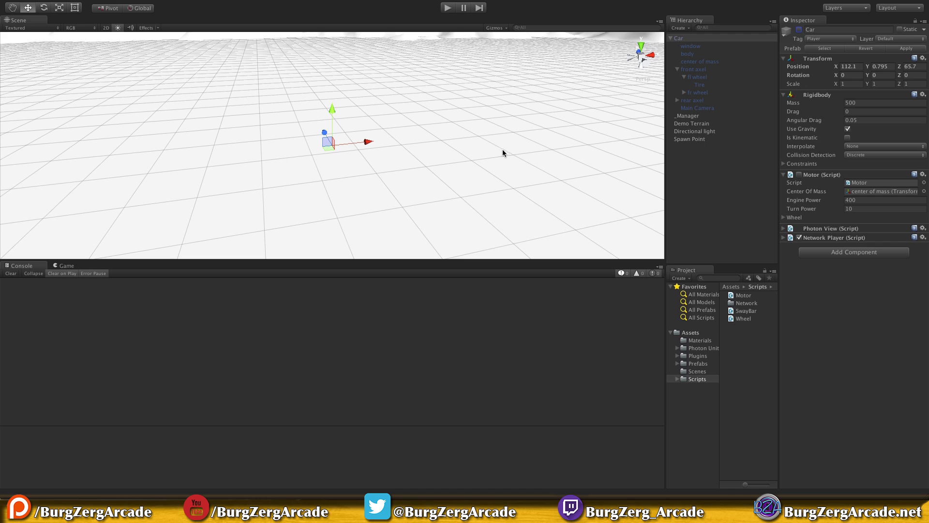
{"action": "key", "text": "super+Tab"}
{"action": "left_click", "coordinate": [275, 325]}
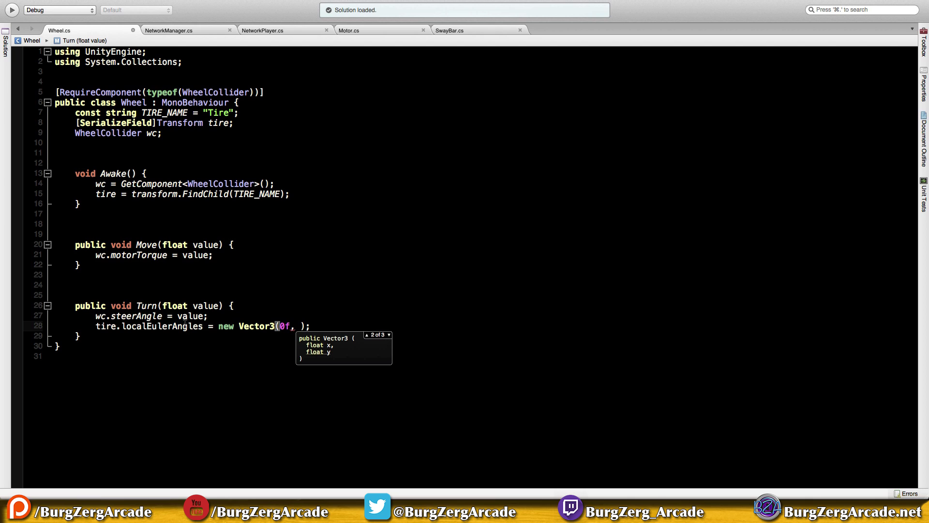
Complete the tire rotation as new Vector3(0f, wc.steerAngle, 90f)
{"action": "left_click_drag", "start_coordinate": [163, 317], "coordinate": [150, 316]}
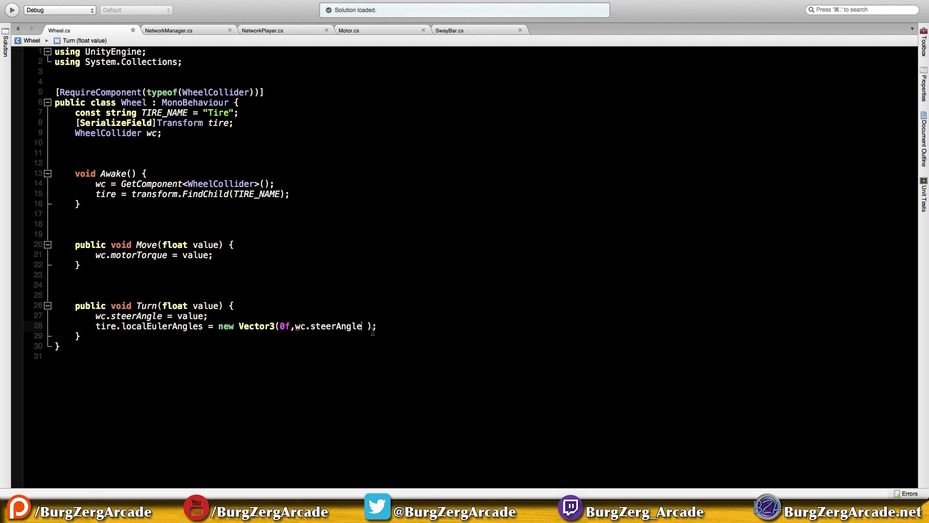
{"action": "type", "text": ", 90f"}
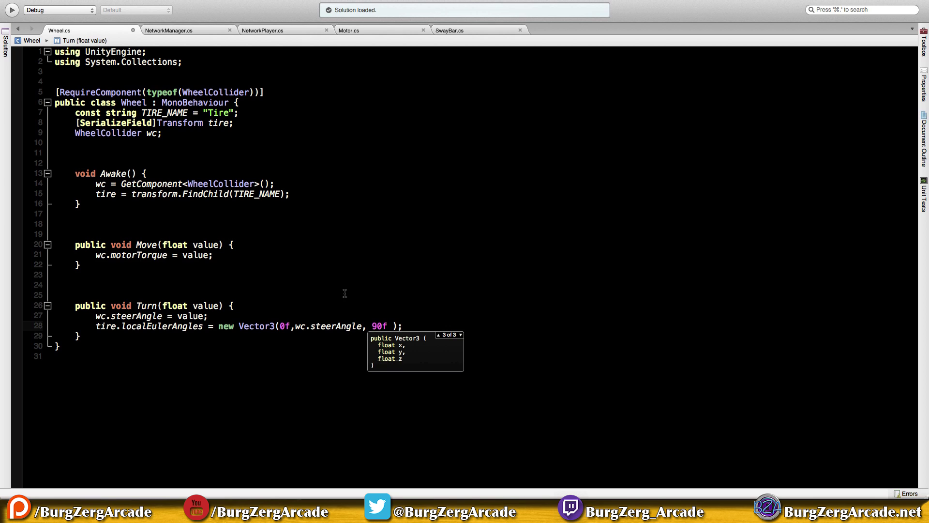
{"action": "left_click", "coordinate": [325, 314]}
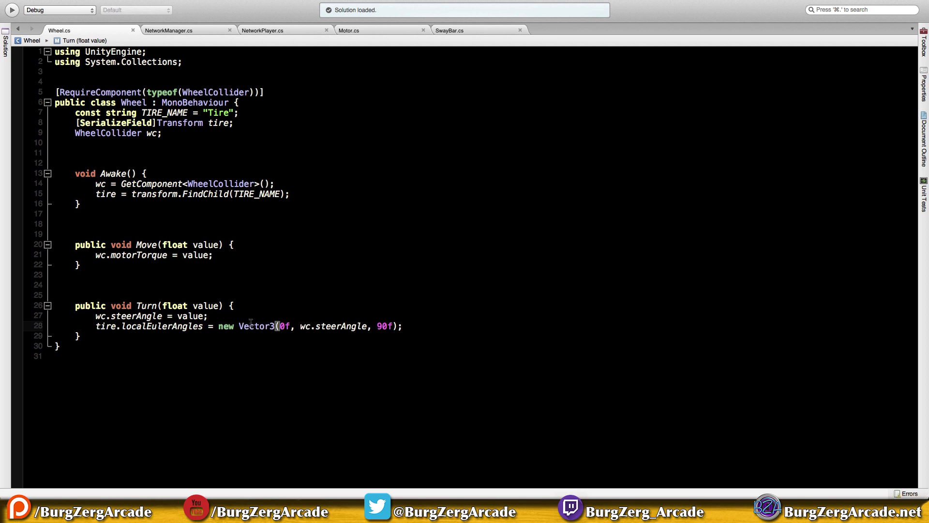
{"action": "key", "text": "ctrl+Right"}
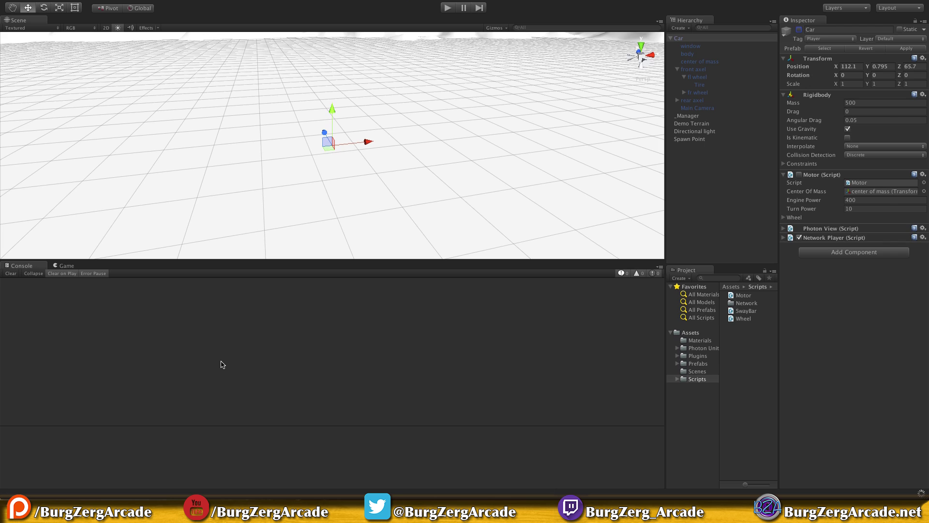
Enter play mode, select Car(Clone), and orbit to a higher rear view of it
{"action": "key", "text": "ctrl+Left"}
{"action": "key", "text": "ctrl+Right"}
{"action": "left_click", "coordinate": [445, 9]}
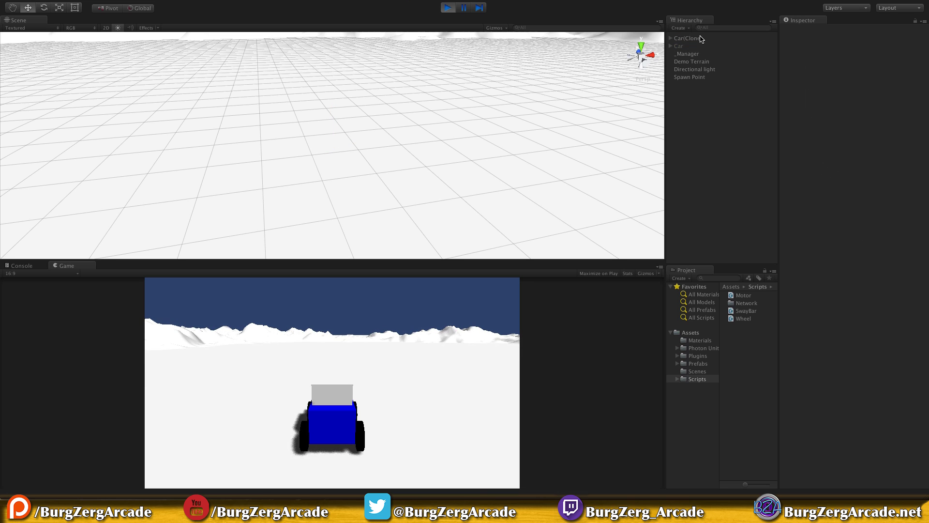
{"action": "left_click", "coordinate": [701, 37]}
{"action": "left_click_drag", "start_coordinate": [421, 148], "coordinate": [420, 244], "text": "alt"}
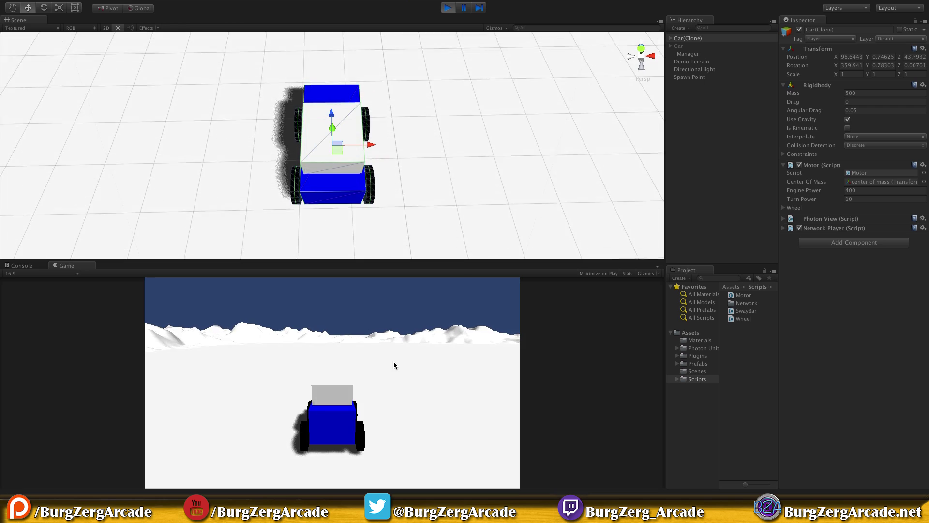
Drive the car with the arrow keys, steering left and right and climbing the slope
{"action": "key", "text": "Right"}
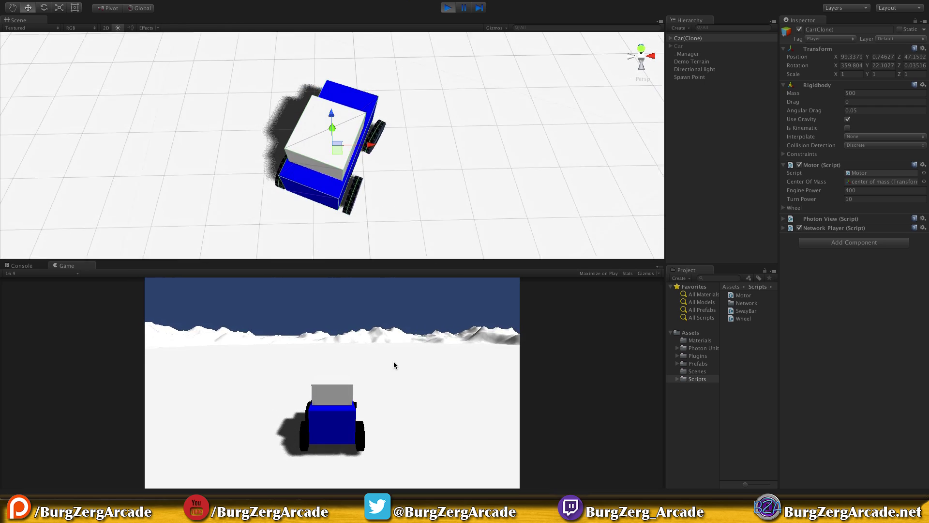
{"action": "key", "text": "Left"}
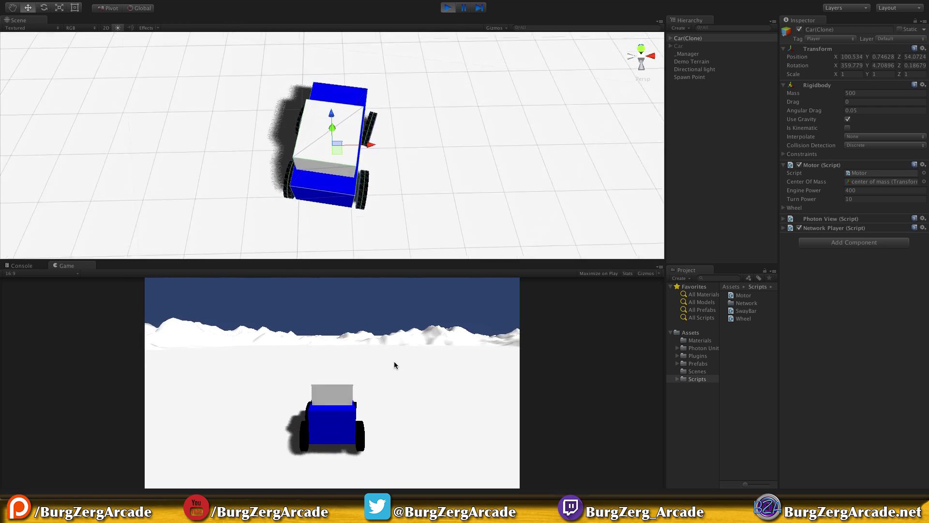
{"action": "key", "text": "Right"}
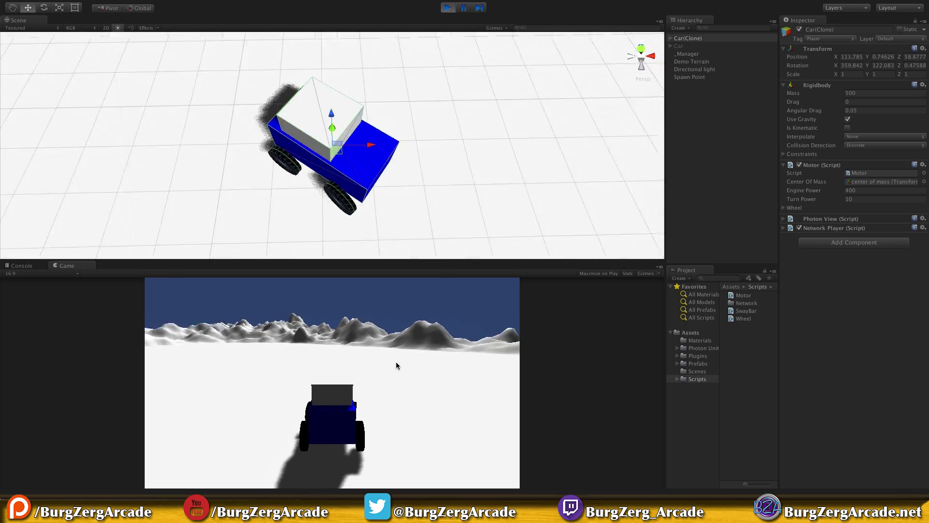
{"action": "key", "text": "Left"}
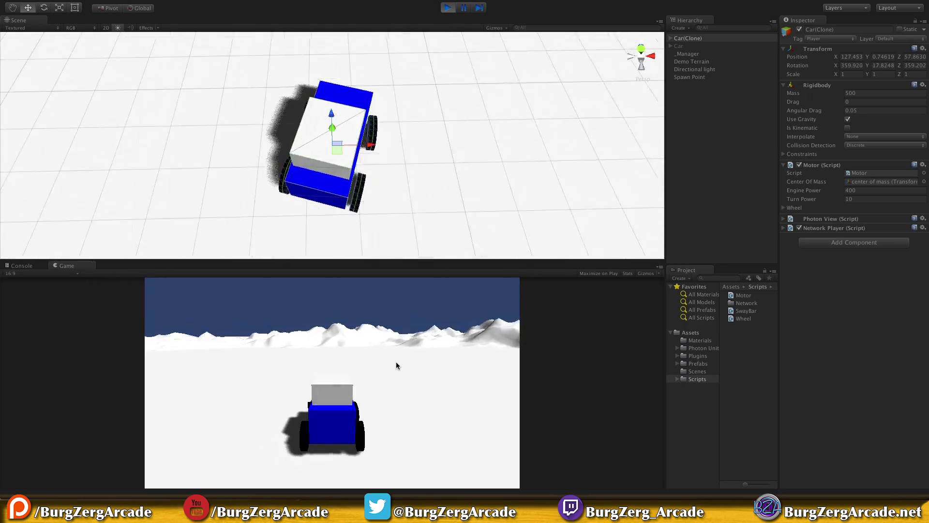
{"action": "key", "text": "Right"}
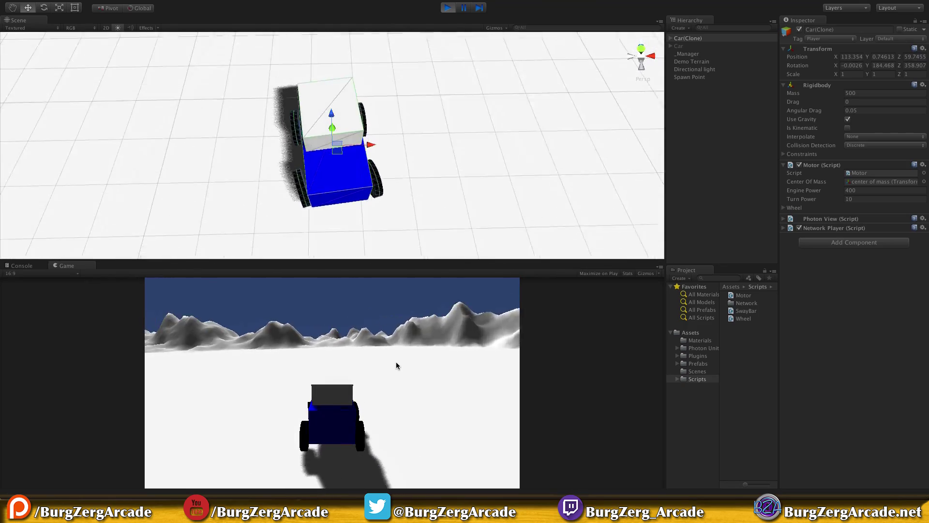
{"action": "key", "text": "Right"}
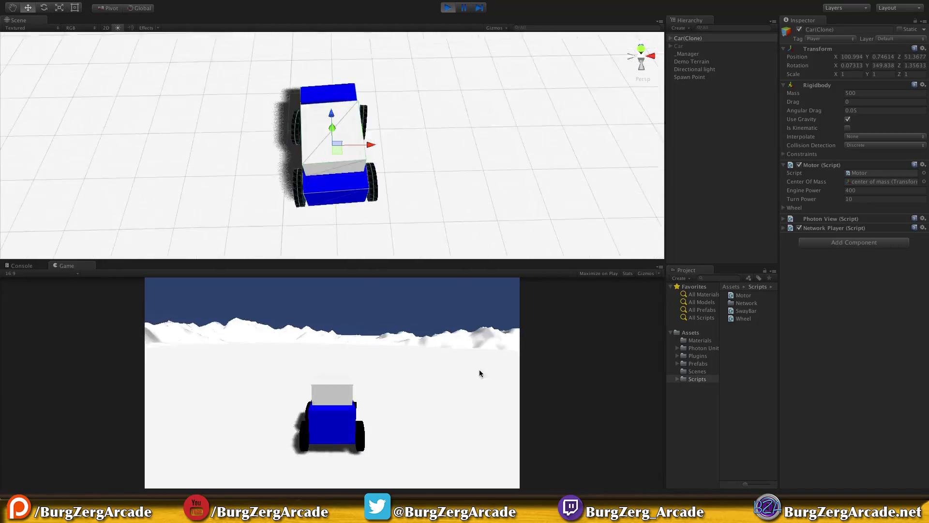
{"action": "key", "text": "Right"}
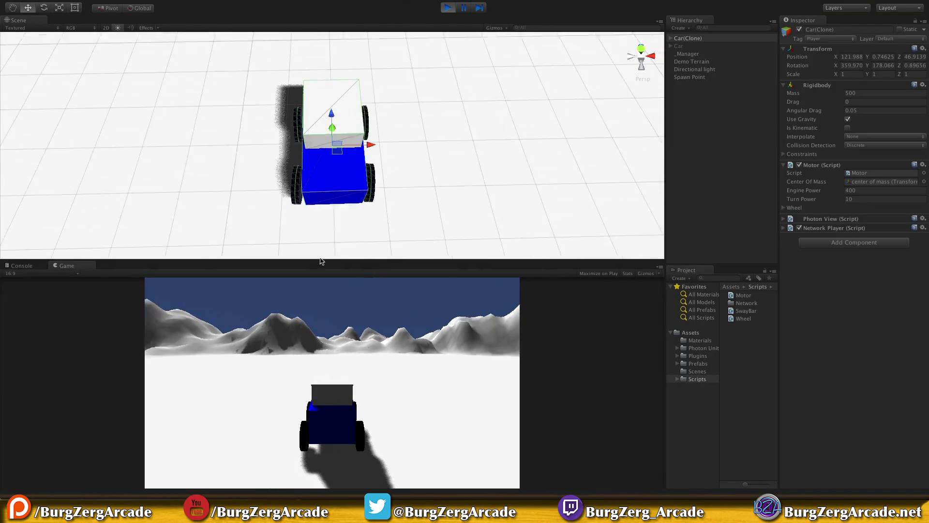
{"action": "key", "text": "Right"}
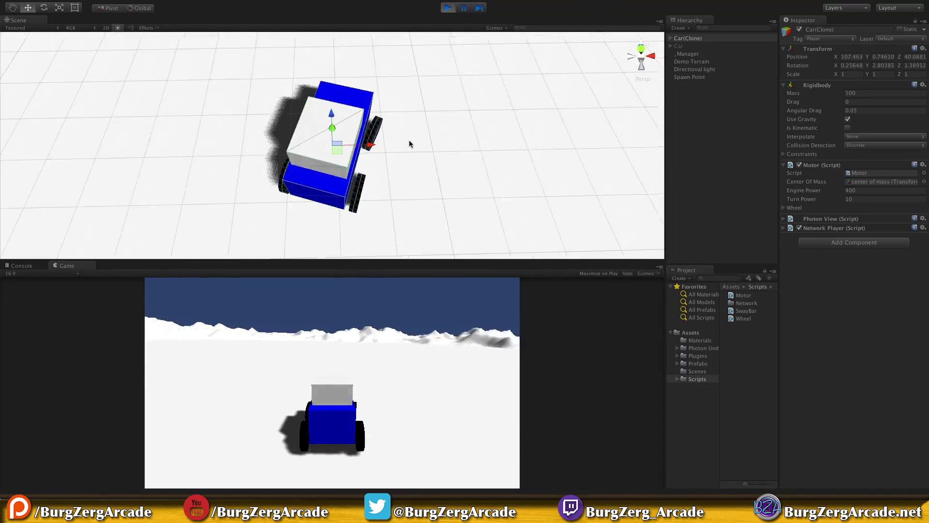
{"action": "key", "text": "Right"}
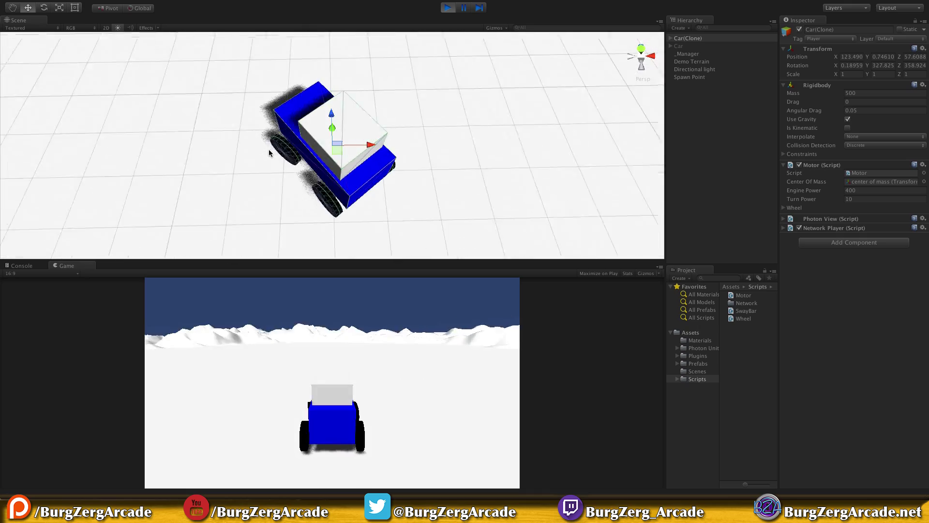
{"action": "key", "text": "Right"}
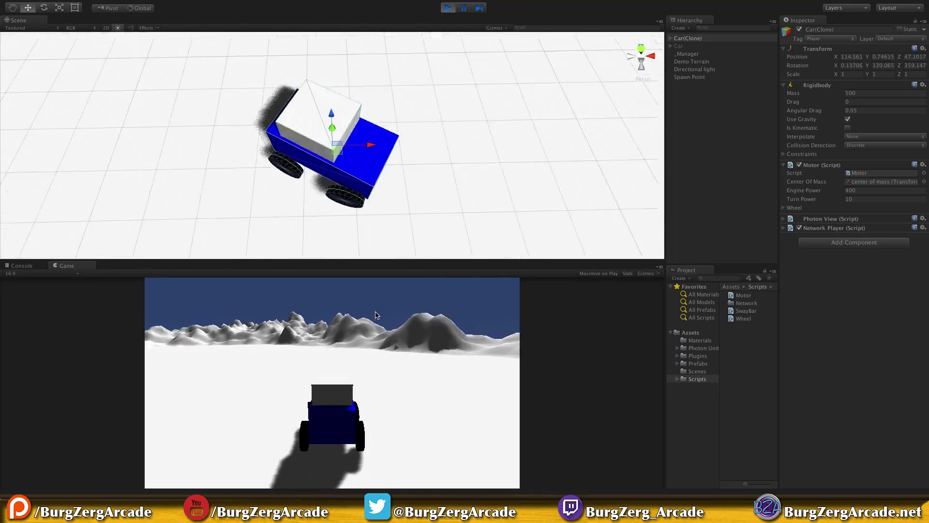
{"action": "key", "text": "Up"}
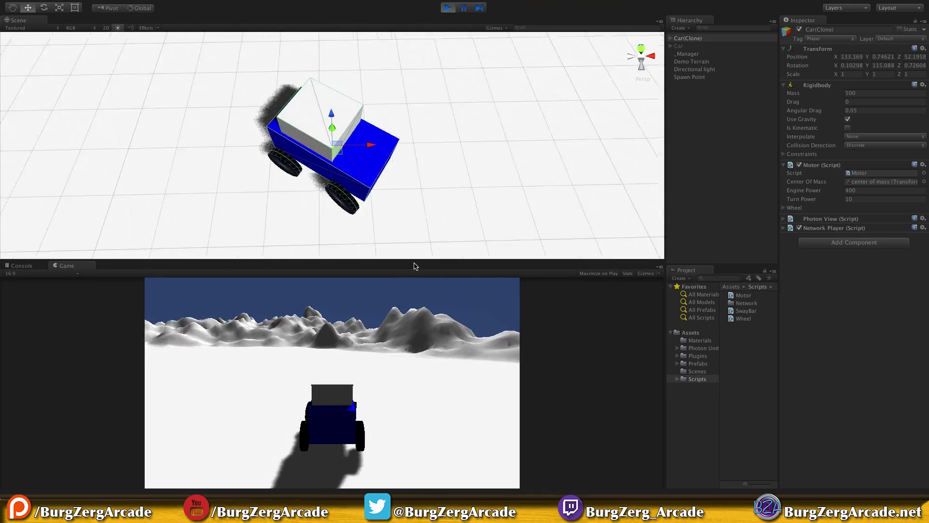
{"action": "key", "text": "Right"}
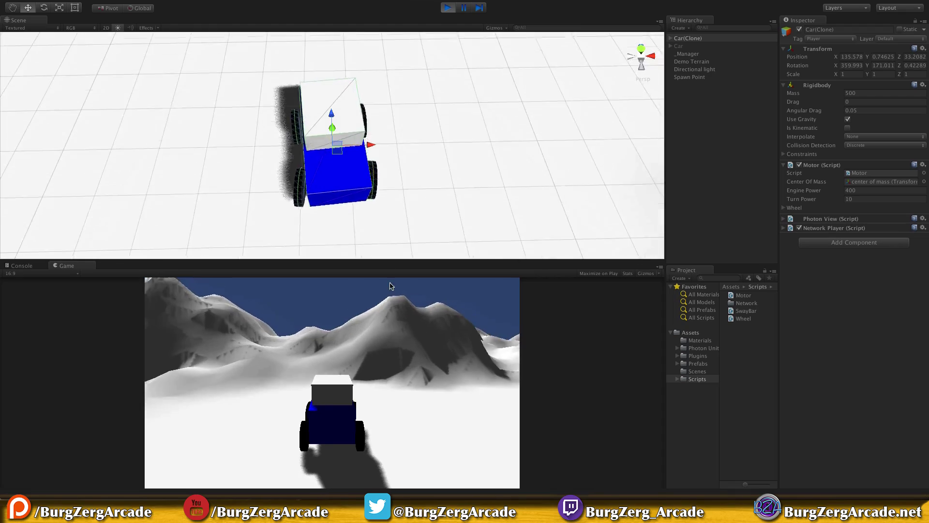
{"action": "key", "text": "Up"}
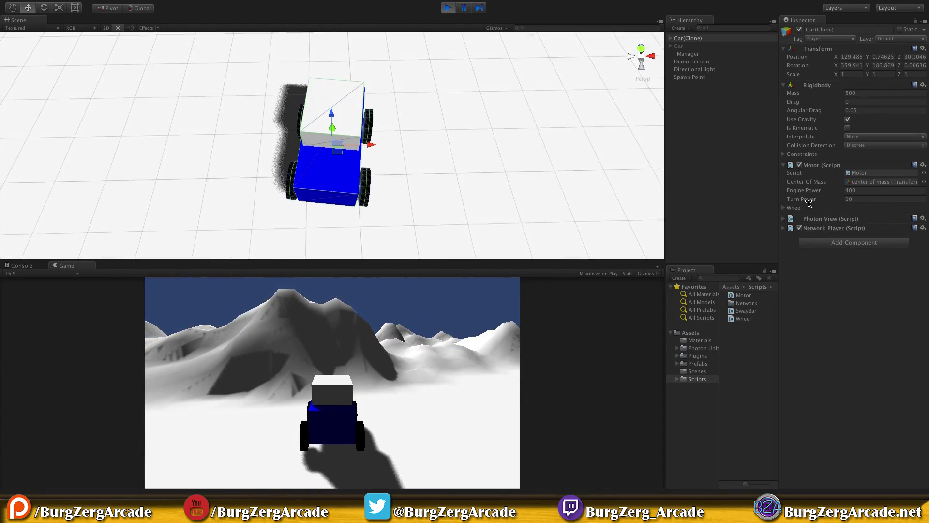
Raise the car's Turn Power to 50 and test the sharper steering left and right
{"action": "left_click_drag", "start_coordinate": [809, 203], "coordinate": [823, 198]}
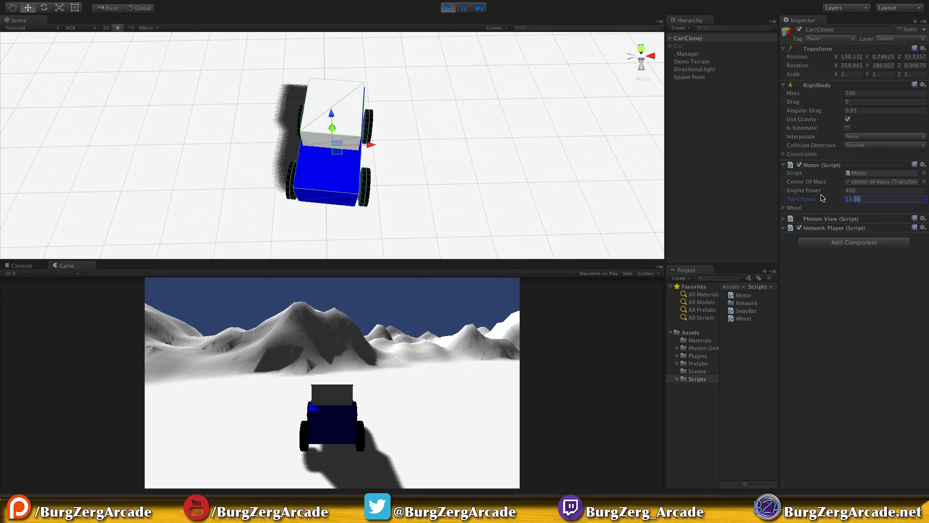
{"action": "type", "text": "50"}
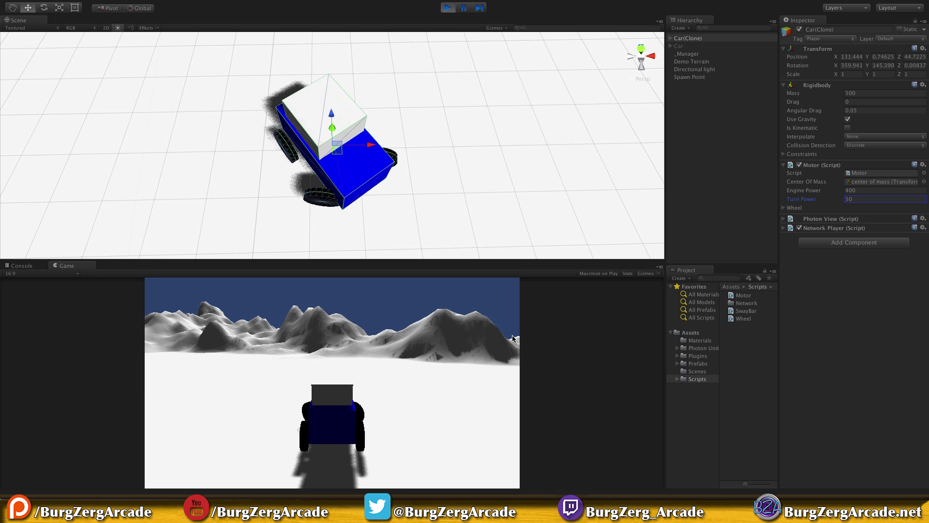
{"action": "key", "text": "Left"}
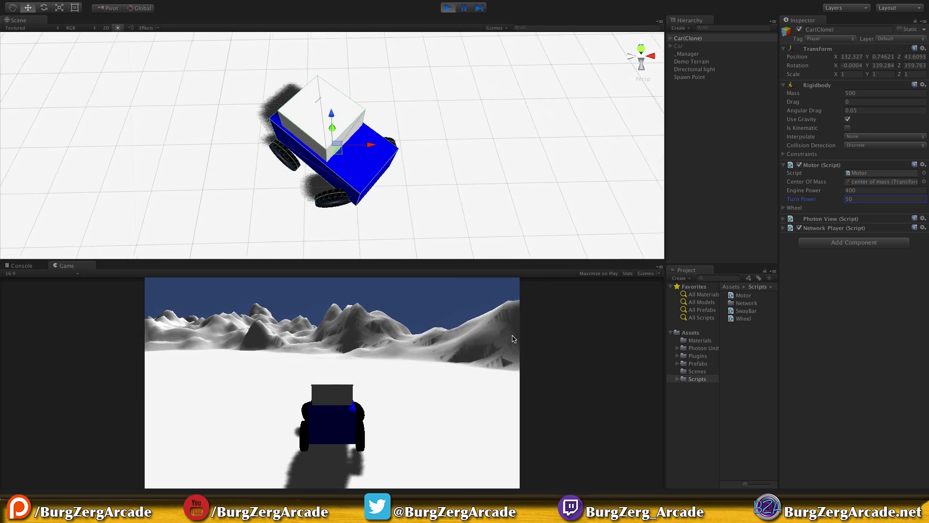
{"action": "key", "text": "Left"}
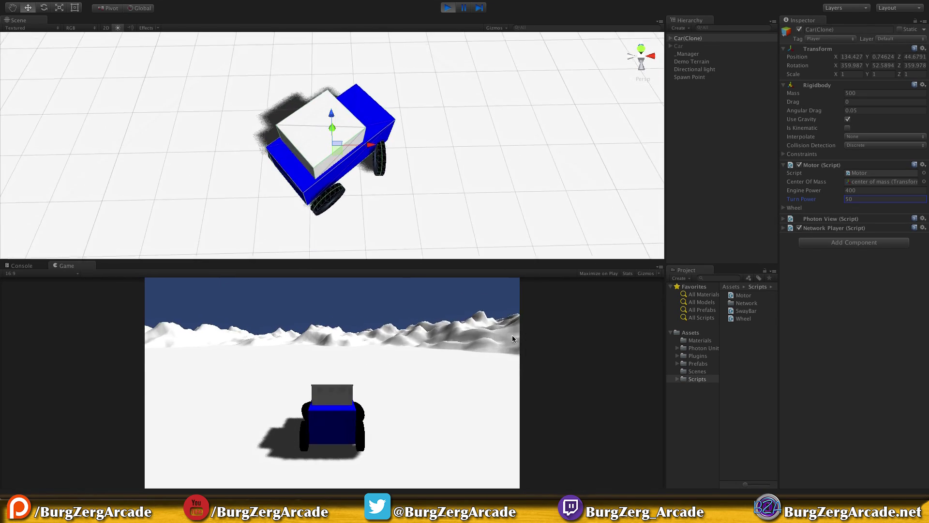
{"action": "key", "text": "Right"}
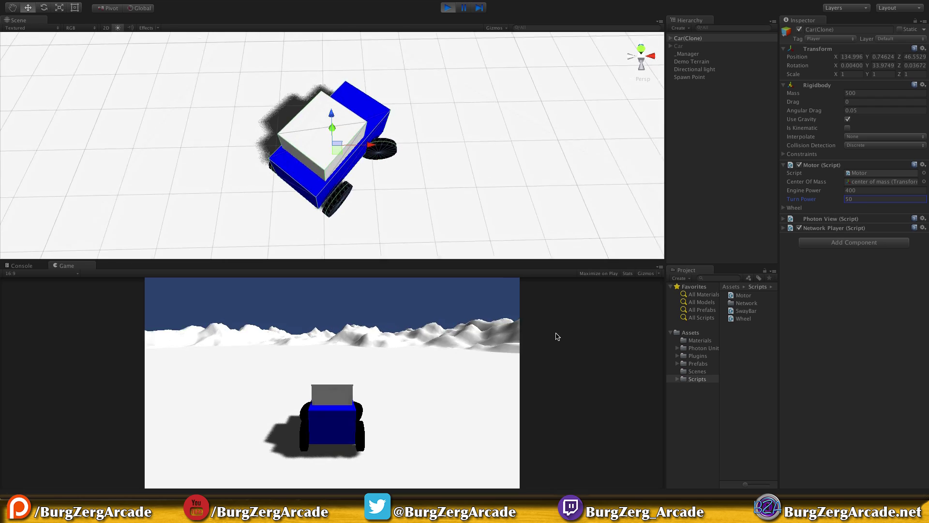
{"action": "key", "text": "Right"}
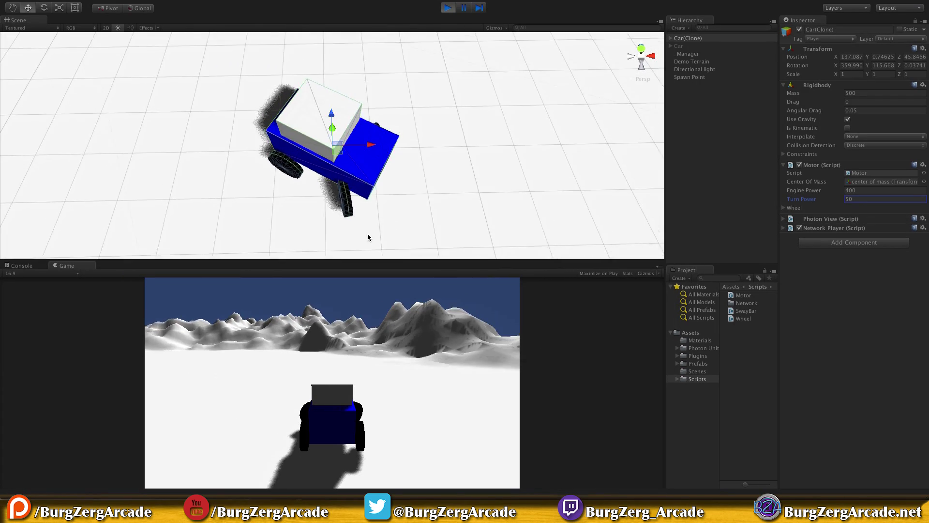
Reset Turn Power to 10, steer and drive the car up the slope, then stop play mode
{"action": "left_click", "coordinate": [862, 200]}
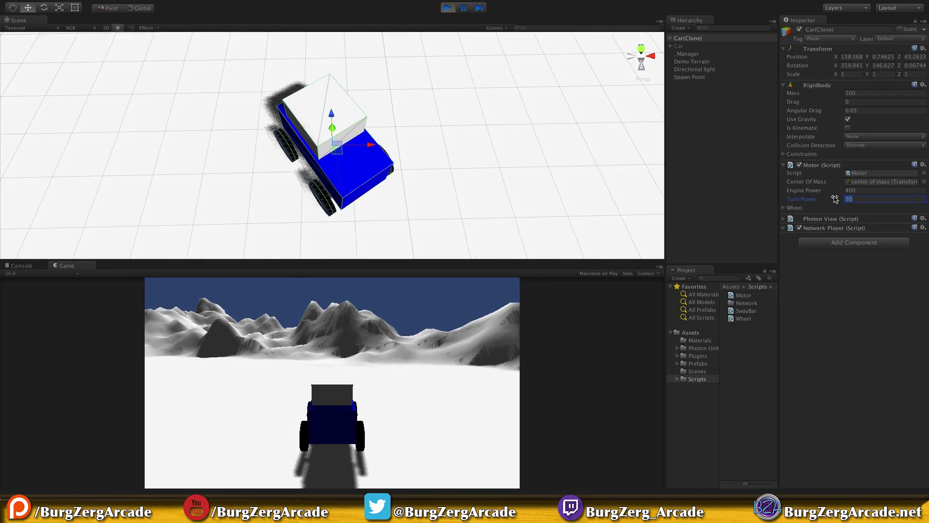
{"action": "type", "text": "10"}
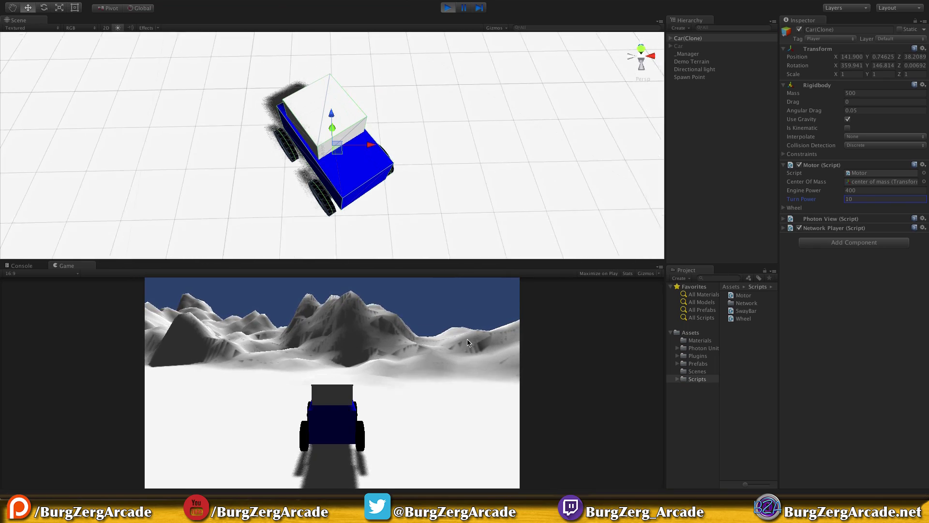
{"action": "key", "text": "Left"}
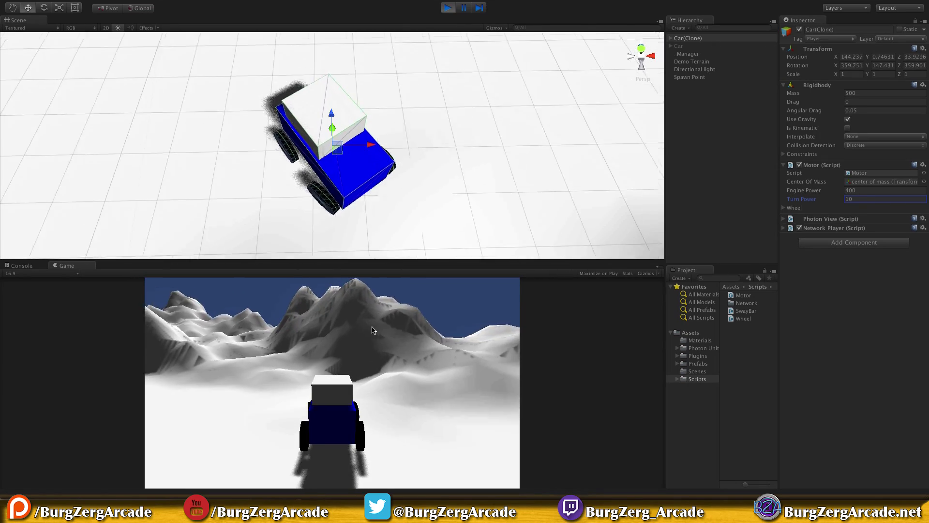
{"action": "key", "text": "Left"}
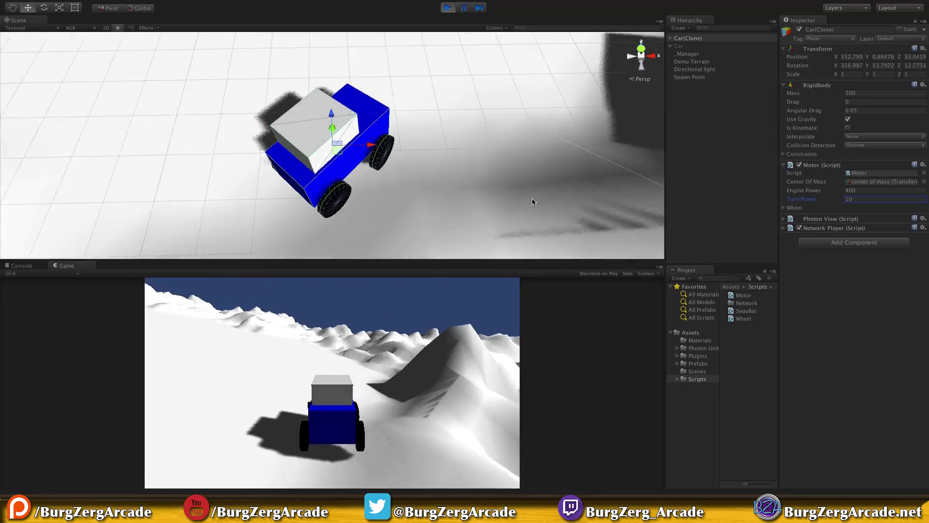
{"action": "key", "text": "Left"}
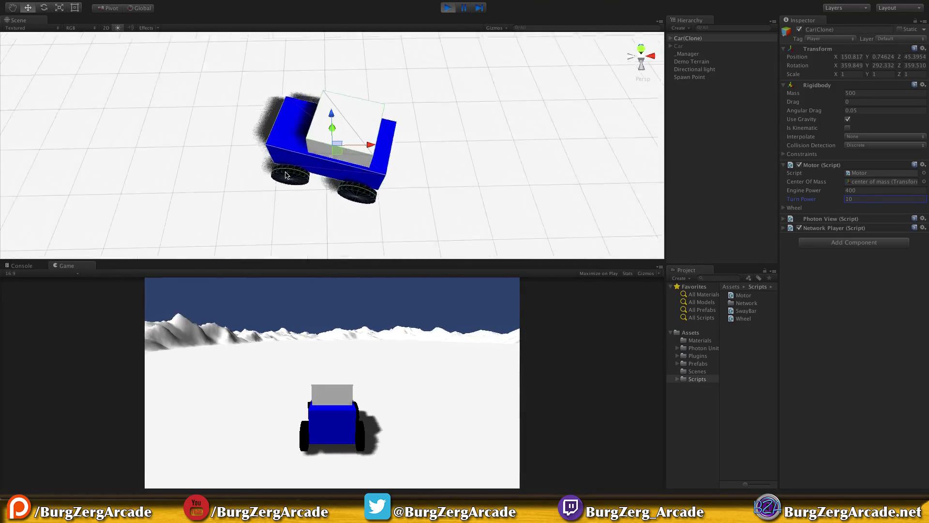
{"action": "key", "text": "Left"}
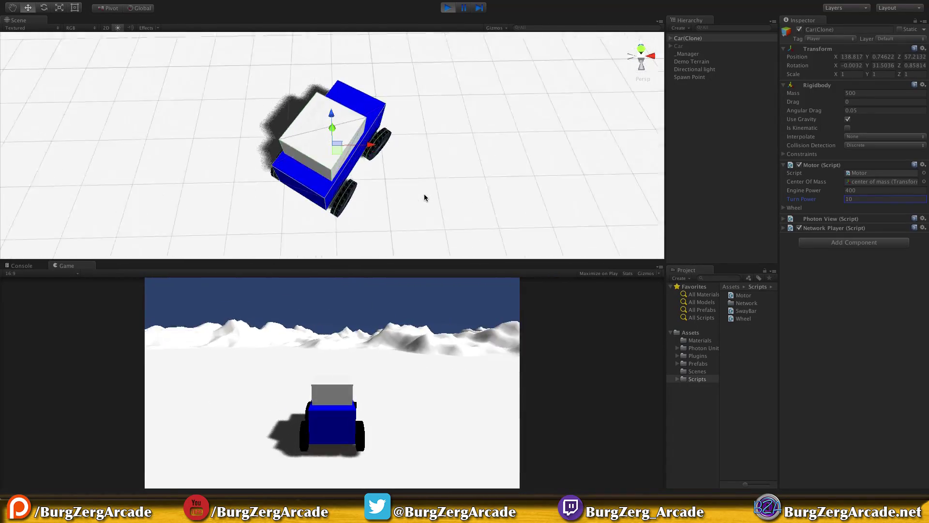
{"action": "key", "text": "Right"}
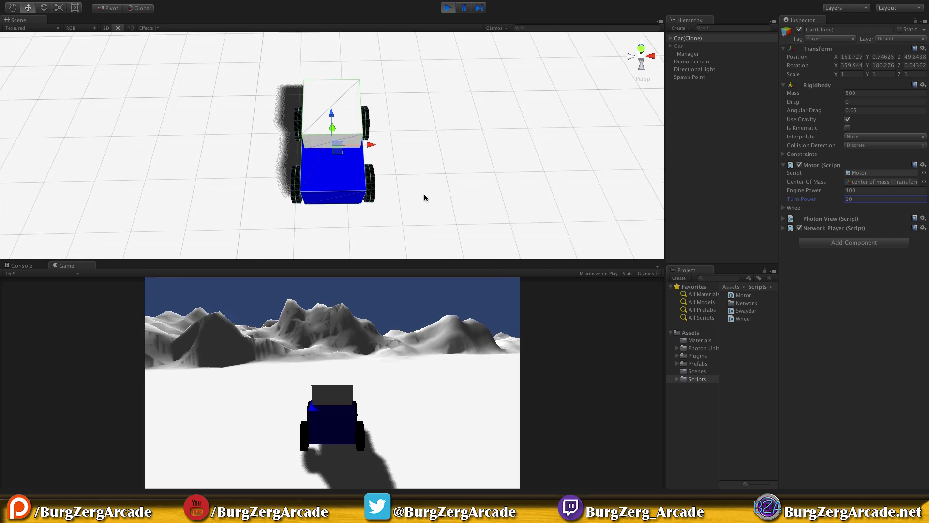
{"action": "key", "text": "Up"}
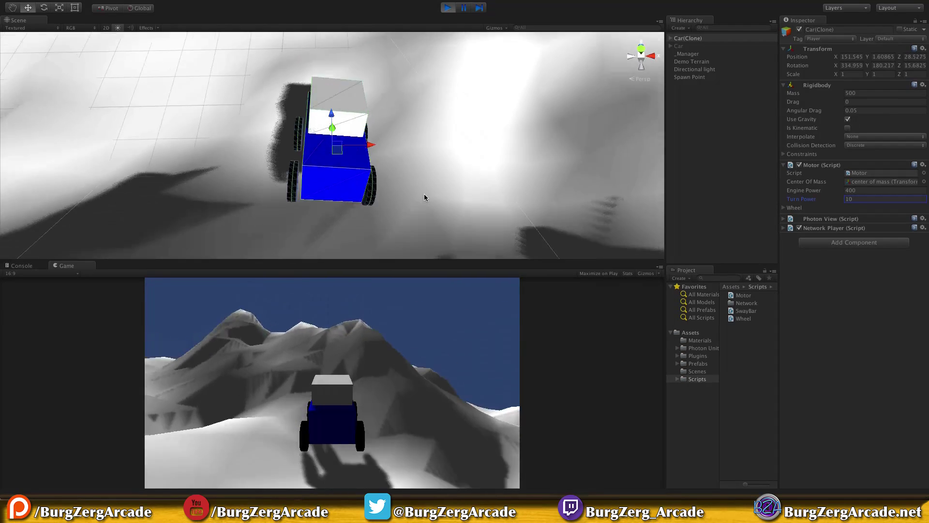
{"action": "left_click", "coordinate": [446, 8]}
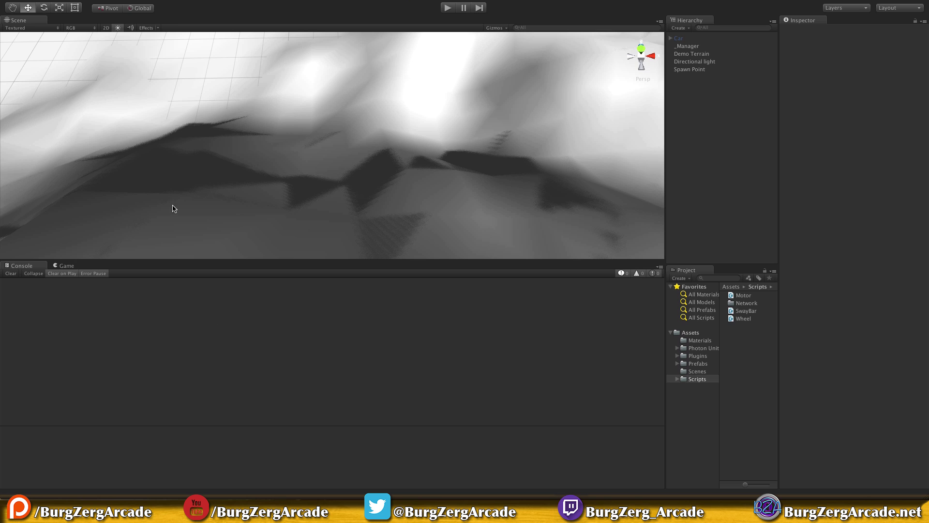
From Build Settings, build the standalone player as vvr on the Desktop, overwriting the old build
{"action": "left_click", "coordinate": [63, 0]}
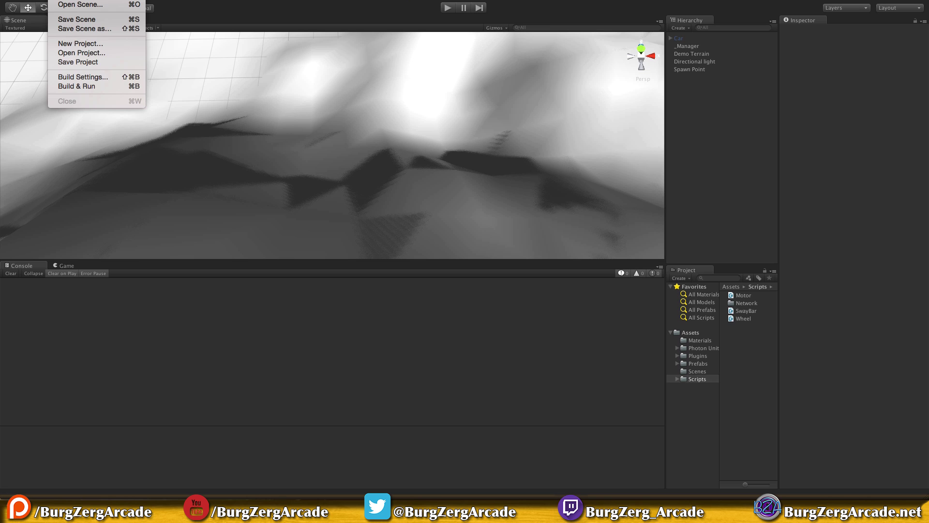
{"action": "left_click", "coordinate": [73, 77]}
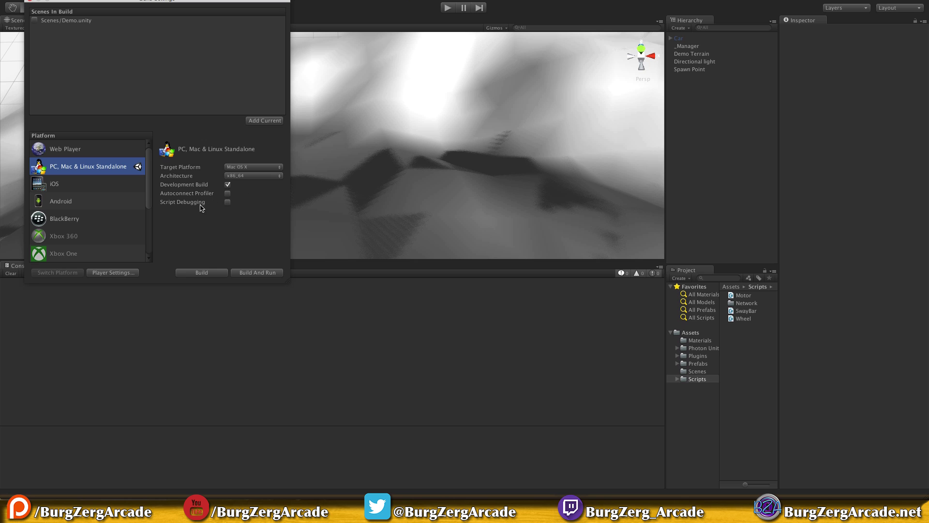
{"action": "left_click", "coordinate": [202, 272]}
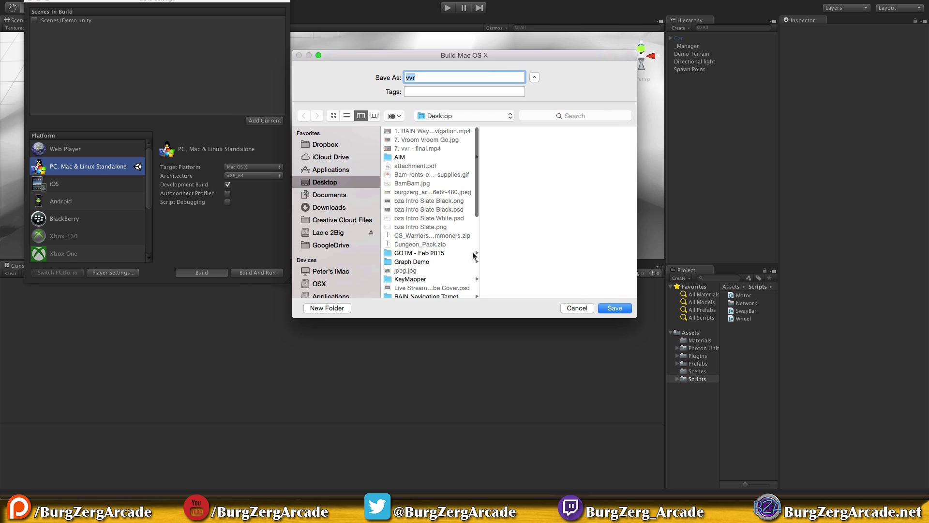
{"action": "left_click", "coordinate": [610, 309]}
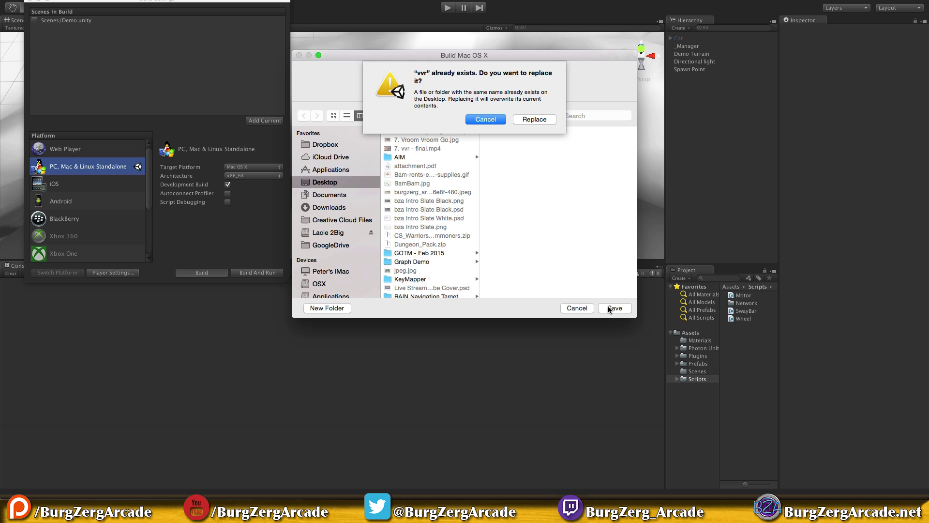
{"action": "left_click", "coordinate": [533, 120]}
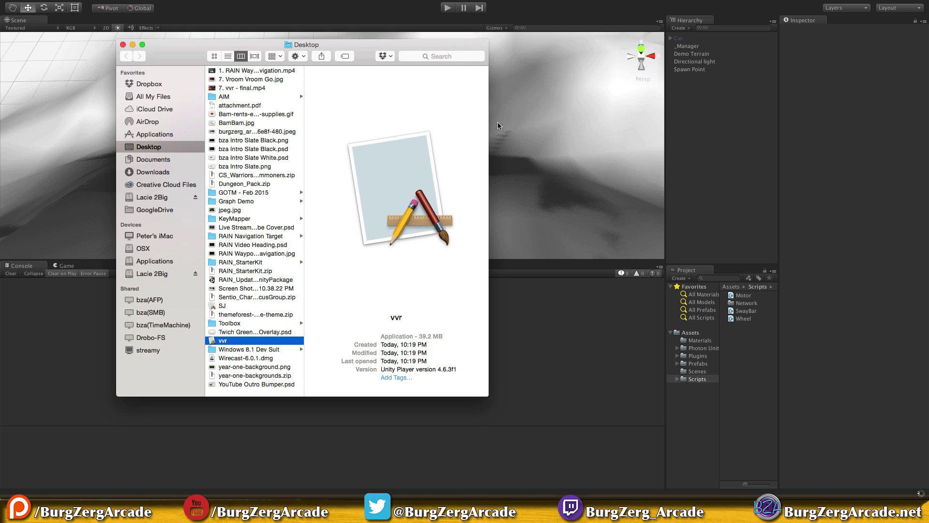
Open the selected vvr application from Finder with a keyboard shortcut
{"action": "key", "text": "super+h"}
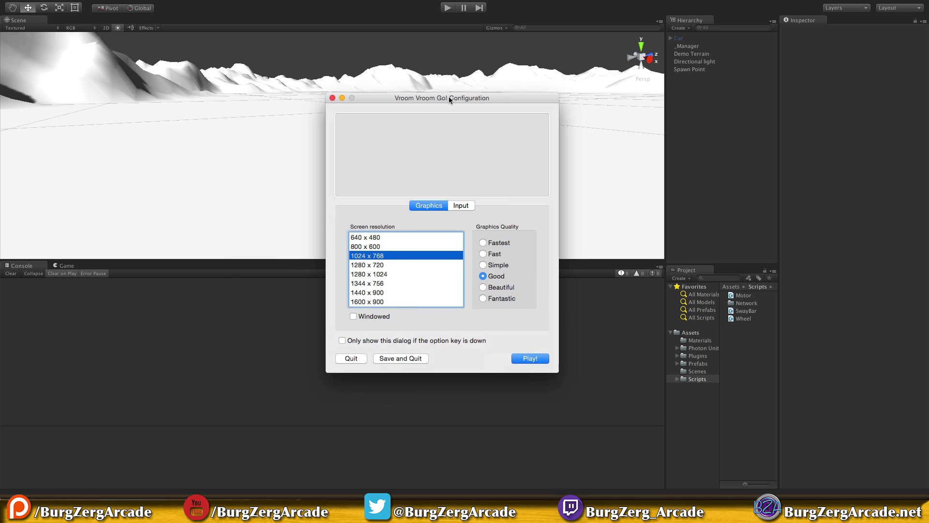
Run vvr at 640 x 480, move its game window aside, then hide it
{"action": "left_click_drag", "start_coordinate": [449, 96], "coordinate": [292, 82]}
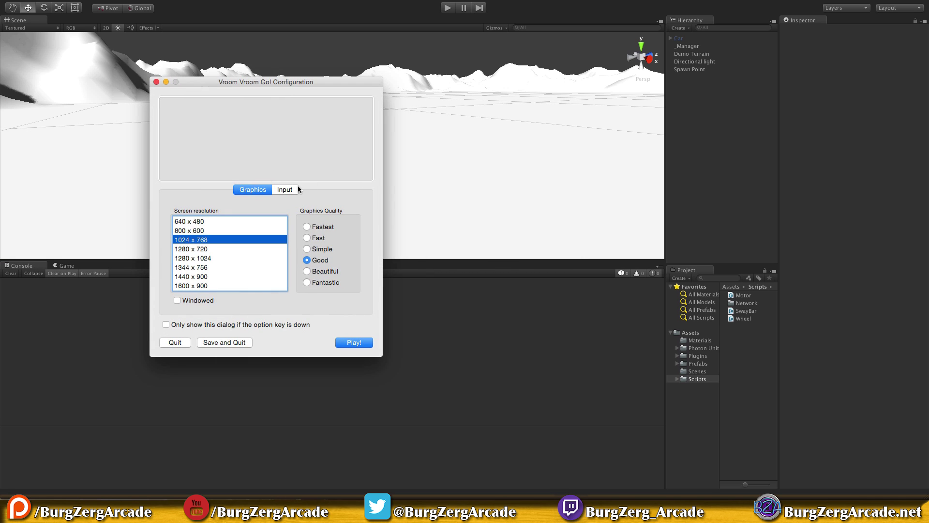
{"action": "left_click", "coordinate": [232, 221]}
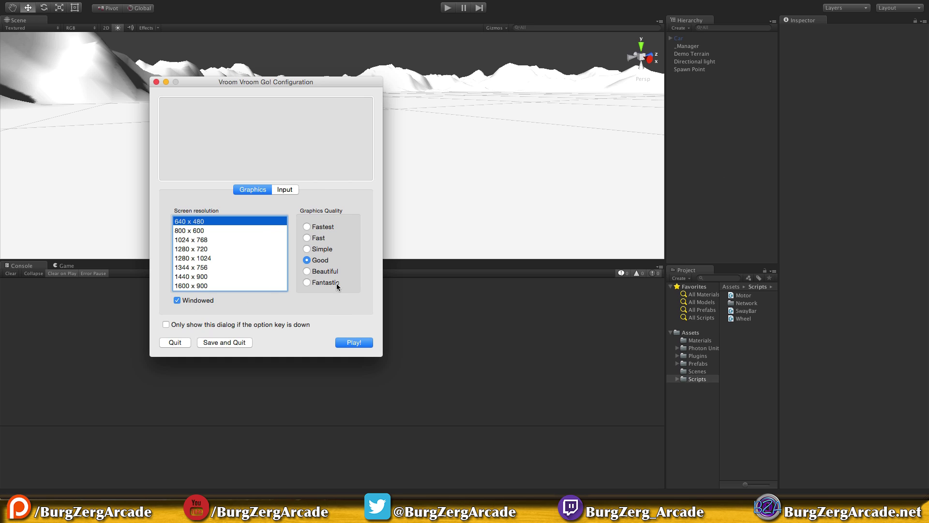
{"action": "left_click", "coordinate": [366, 344]}
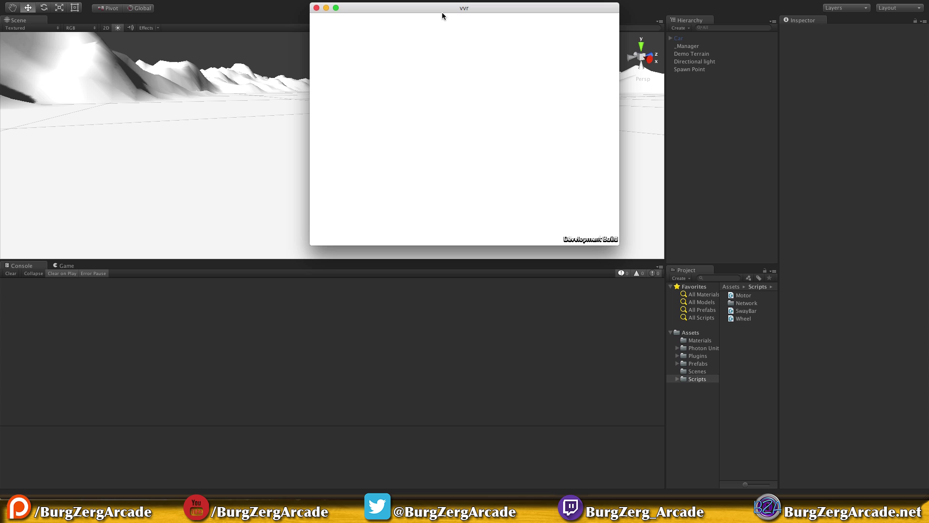
{"action": "left_click_drag", "start_coordinate": [432, 13], "coordinate": [577, 66]}
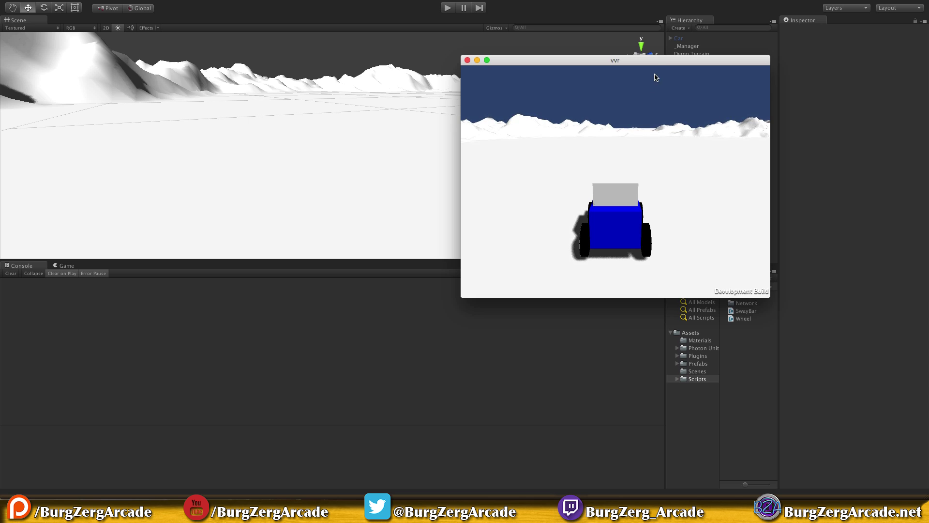
{"action": "key", "text": "super+q"}
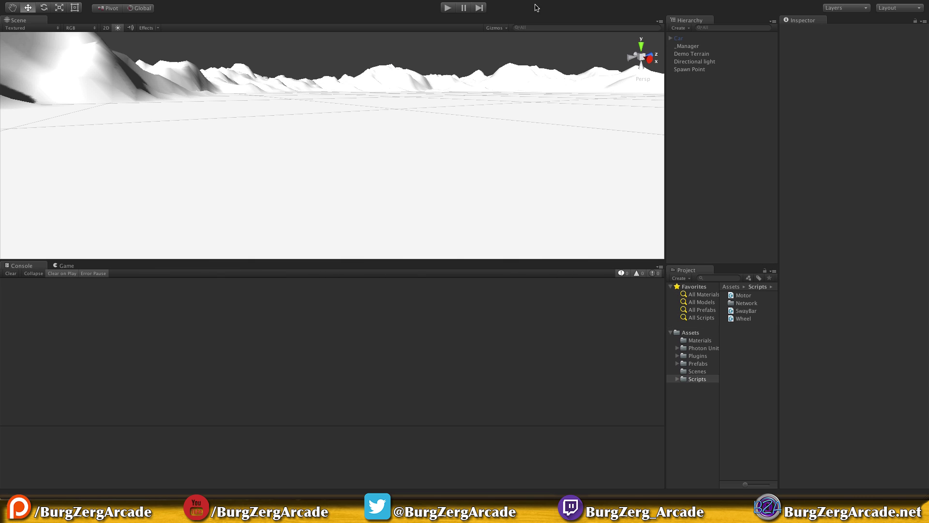
Start editor play mode and arrange the vvr game window beside it so both cars show
{"action": "left_click", "coordinate": [445, 7]}
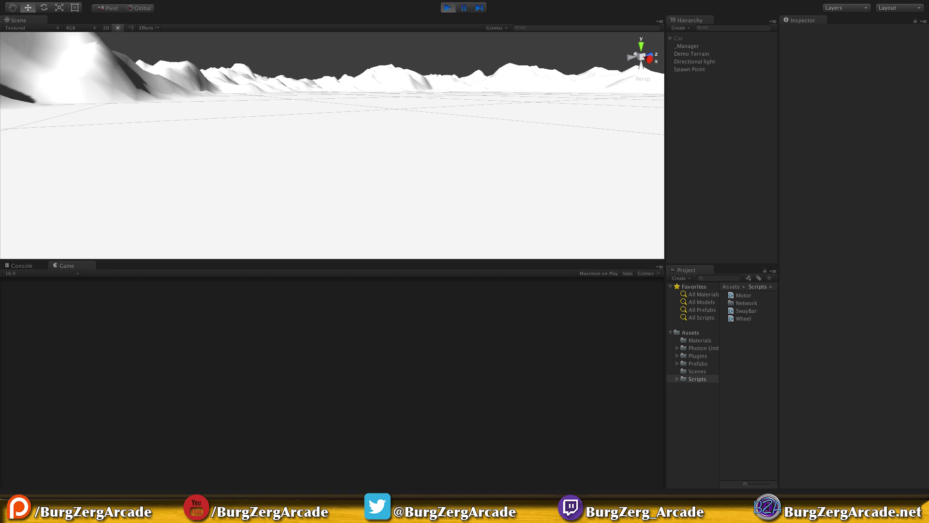
{"action": "left_click_drag", "start_coordinate": [761, 85], "coordinate": [770, 69]}
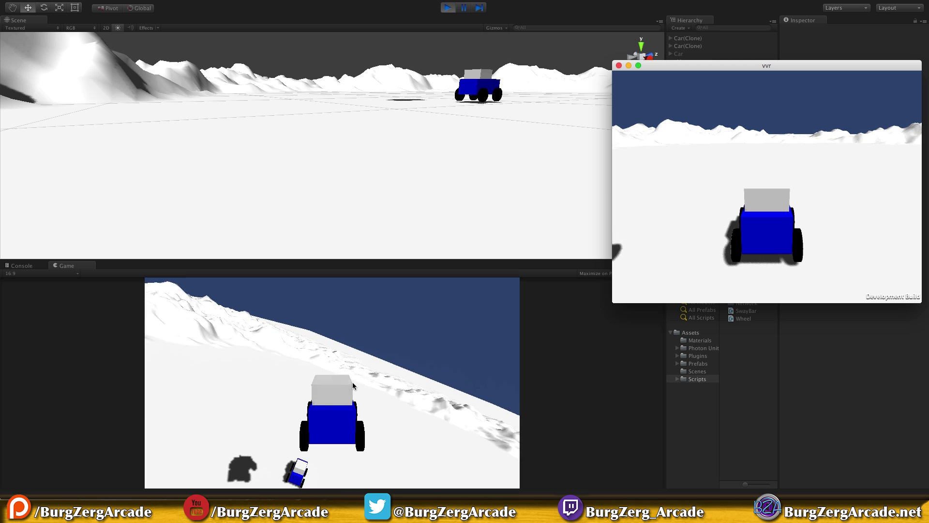
{"action": "left_click_drag", "start_coordinate": [701, 67], "coordinate": [664, 69]}
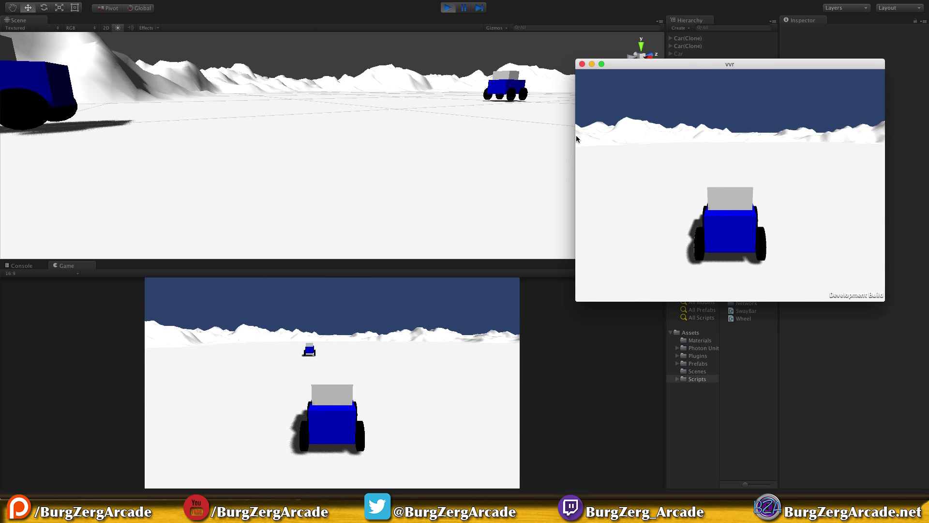
{"action": "left_click", "coordinate": [255, 270]}
{"action": "left_click", "coordinate": [308, 160]}
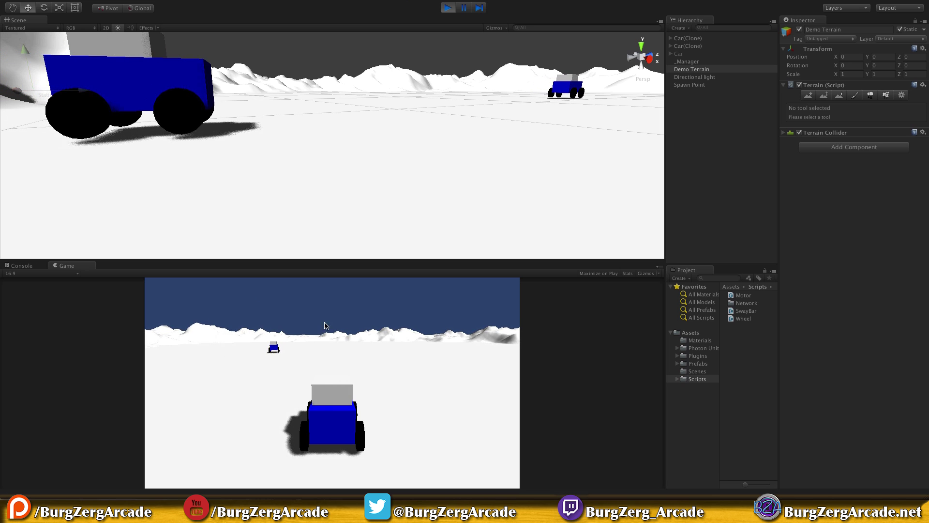
{"action": "left_click_drag", "start_coordinate": [776, 159], "coordinate": [753, 102]}
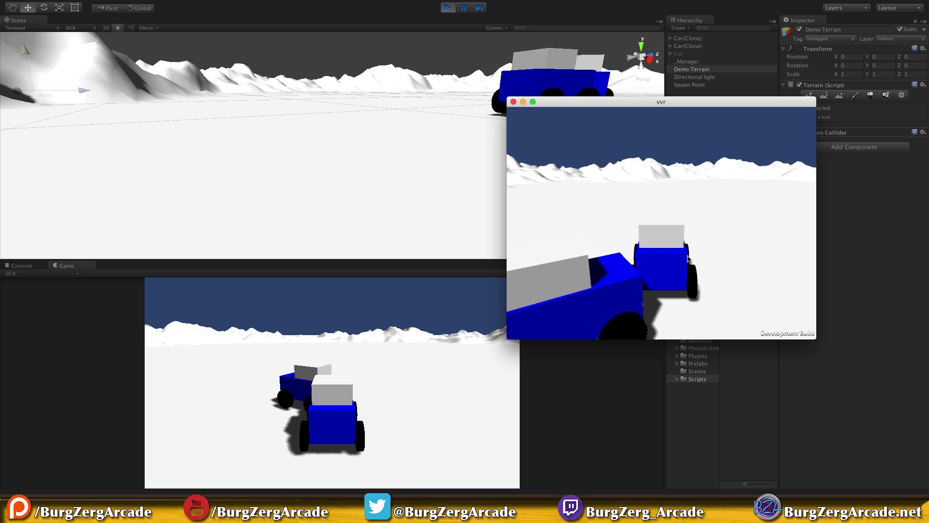
{"action": "left_click_drag", "start_coordinate": [707, 97], "coordinate": [585, 74]}
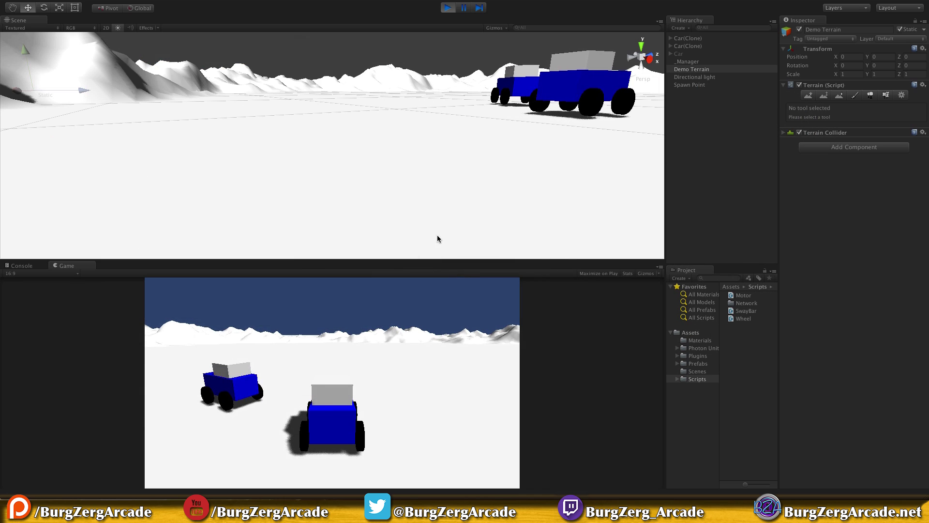
{"action": "left_click", "coordinate": [731, 125]}
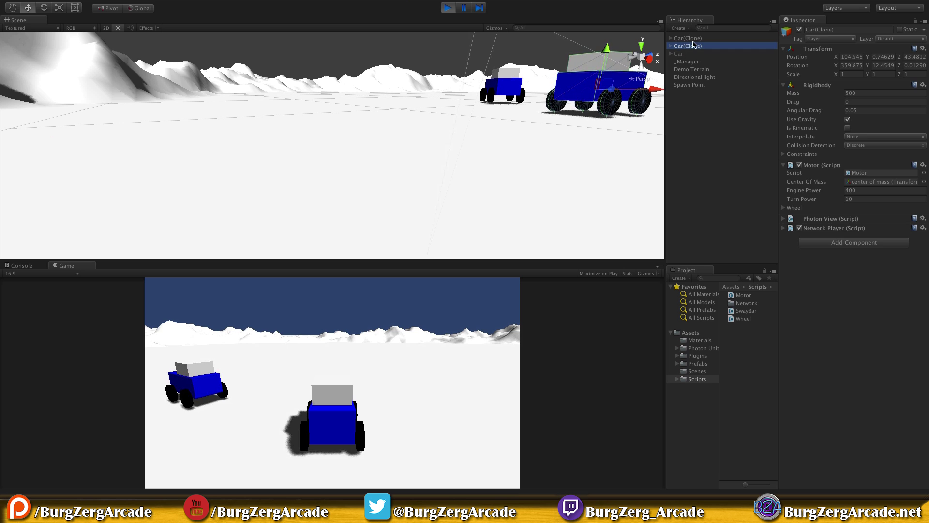
Select the Car(Clone) objects and frame one from the side in the Scene view
{"action": "left_click", "coordinate": [799, 30]}
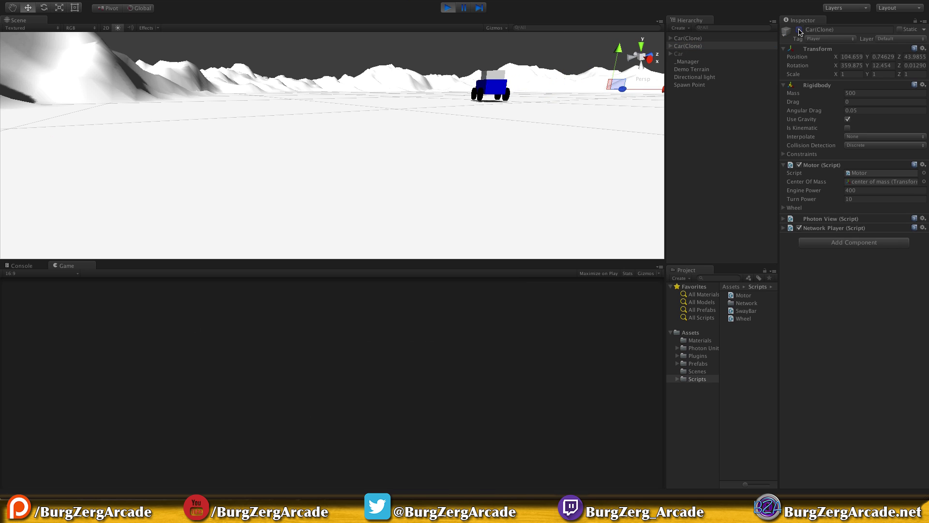
{"action": "left_click", "coordinate": [800, 30]}
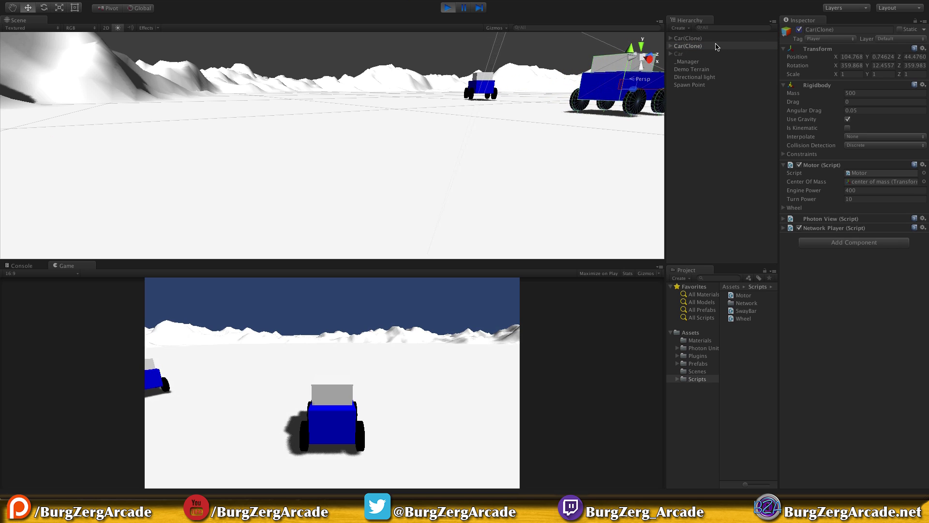
{"action": "left_click", "coordinate": [688, 37]}
{"action": "key", "text": "f"}
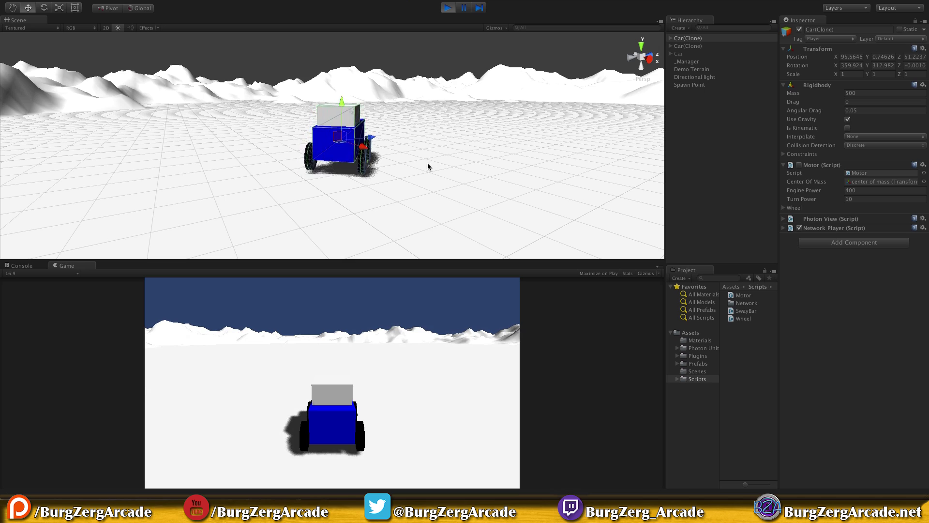
{"action": "left_click_drag", "start_coordinate": [453, 205], "coordinate": [550, 100], "text": "alt"}
{"action": "left_click", "coordinate": [689, 38]}
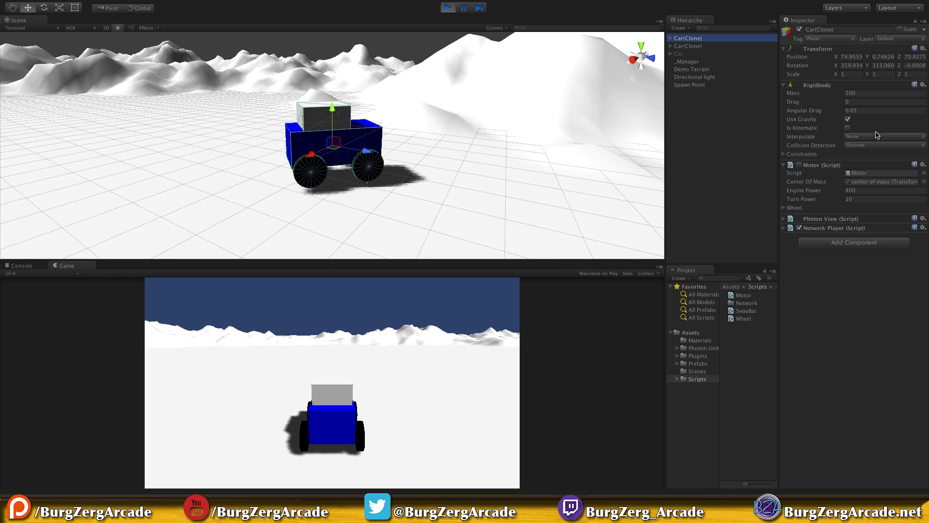
Untick Use Gravity on the car's Rigidbody, then expand it and inspect its window and body
{"action": "left_click", "coordinate": [848, 120]}
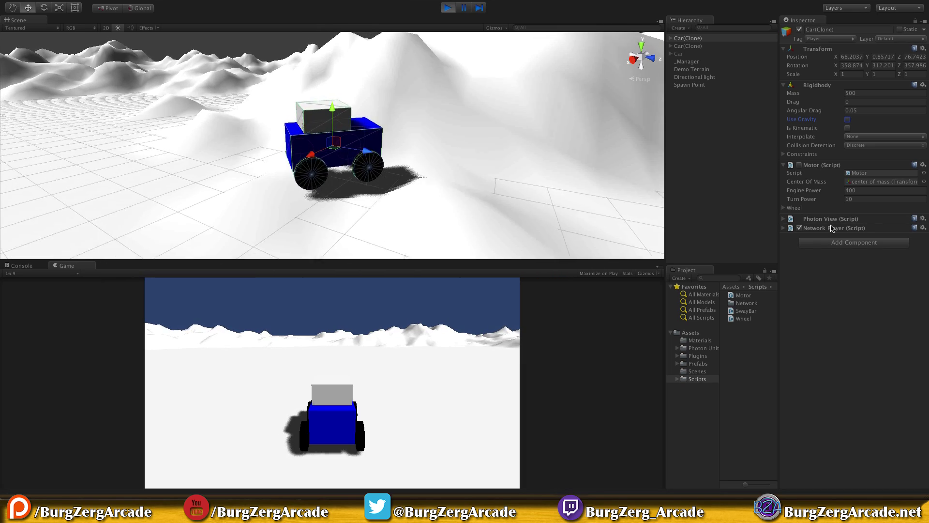
{"action": "left_click", "coordinate": [671, 38]}
{"action": "left_click", "coordinate": [693, 47]}
{"action": "left_click", "coordinate": [699, 56]}
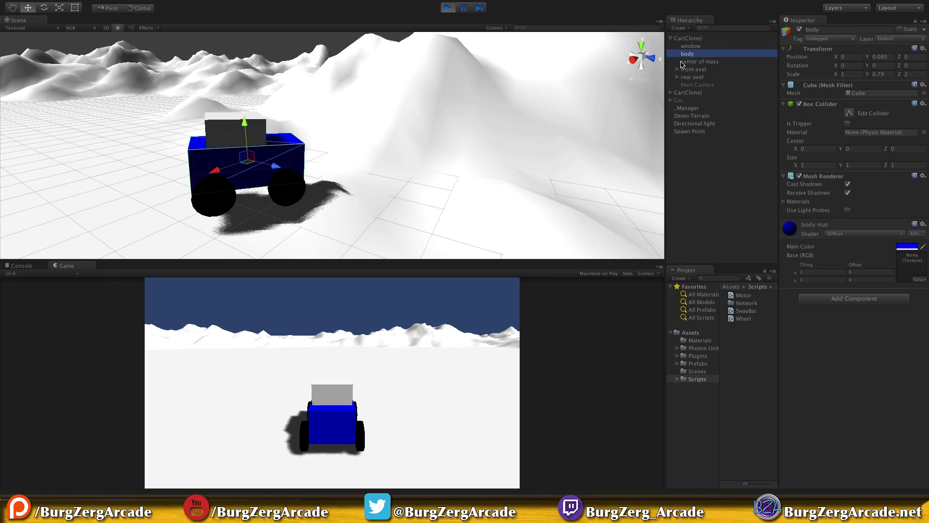
Inspect the center of mass and front axel, toggling its Sway Bar script off and on
{"action": "left_click", "coordinate": [687, 62]}
{"action": "left_click", "coordinate": [678, 69]}
{"action": "left_click", "coordinate": [692, 69]}
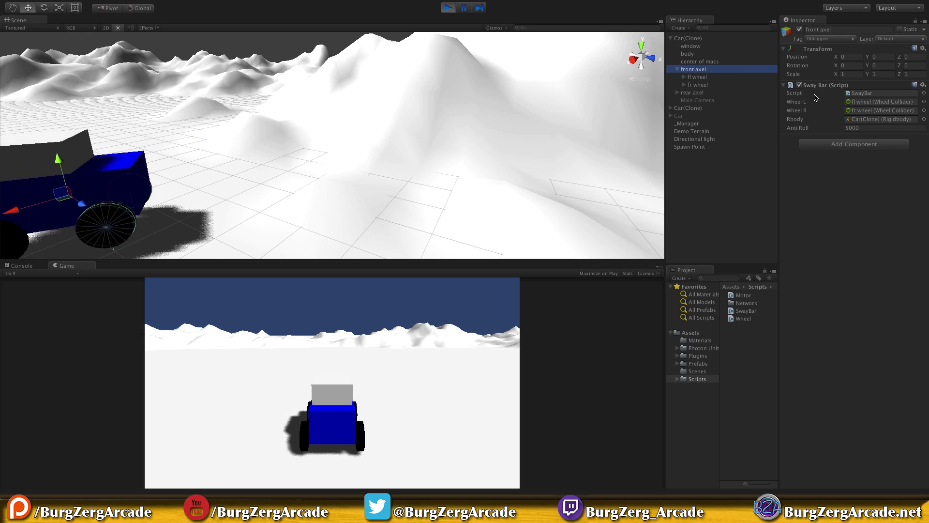
{"action": "left_click", "coordinate": [799, 85]}
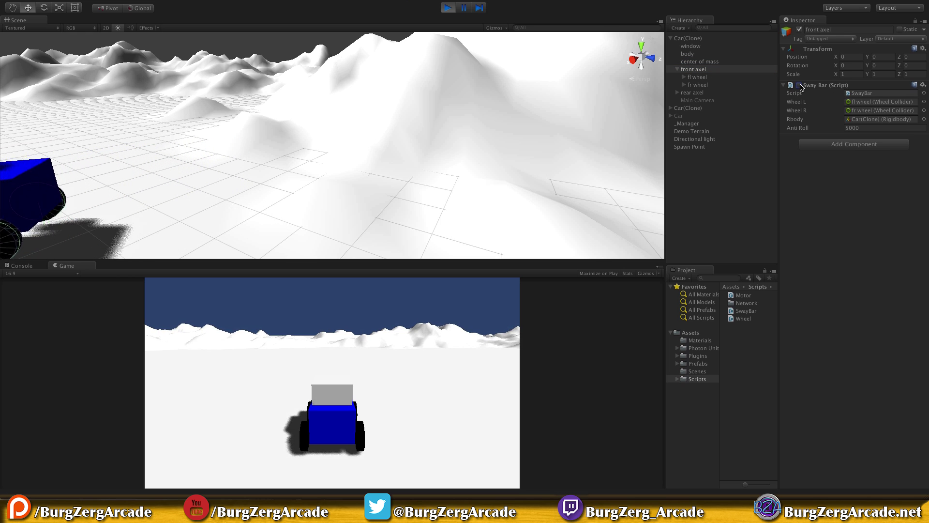
{"action": "left_click", "coordinate": [799, 85]}
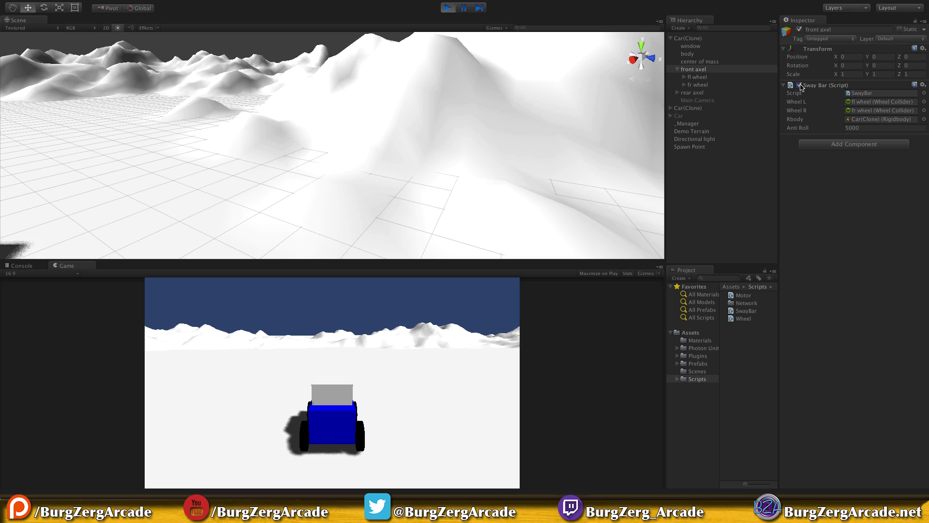
{"action": "left_click", "coordinate": [705, 71]}
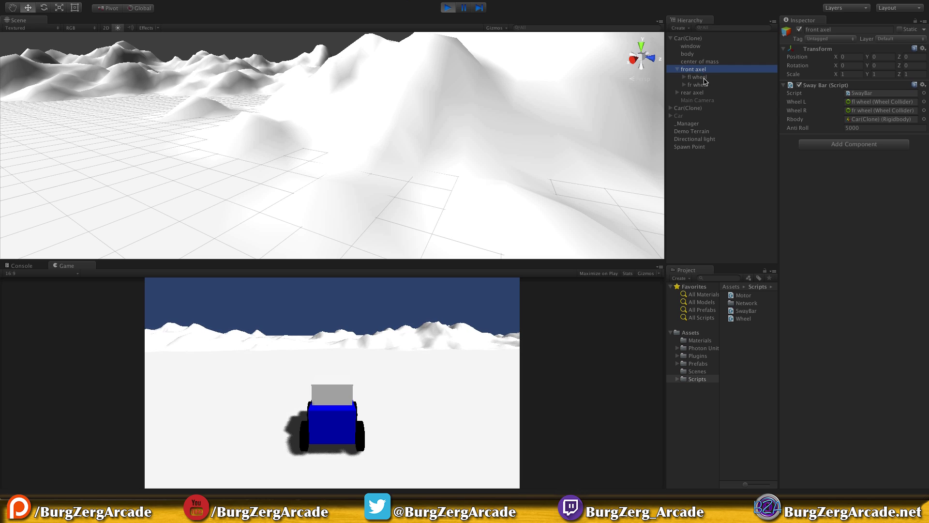
Open the fl wheel's Wheel script, inspect its Tire child, then return to Wheel.cs
{"action": "left_click", "coordinate": [699, 77]}
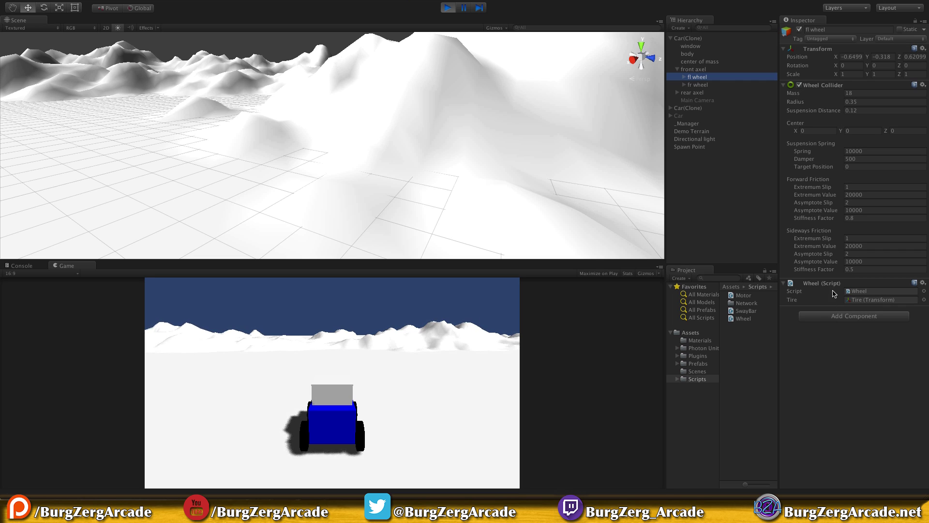
{"action": "left_click", "coordinate": [818, 292]}
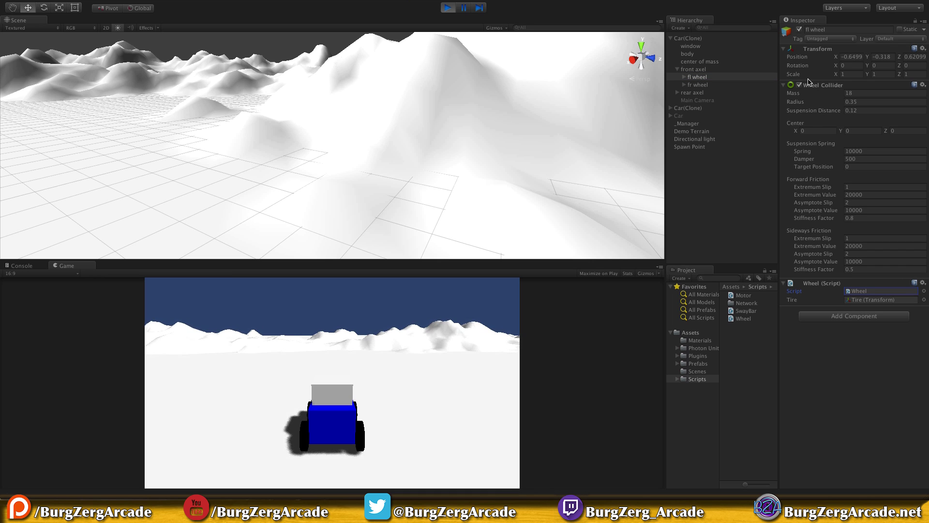
{"action": "double_click", "coordinate": [880, 292]}
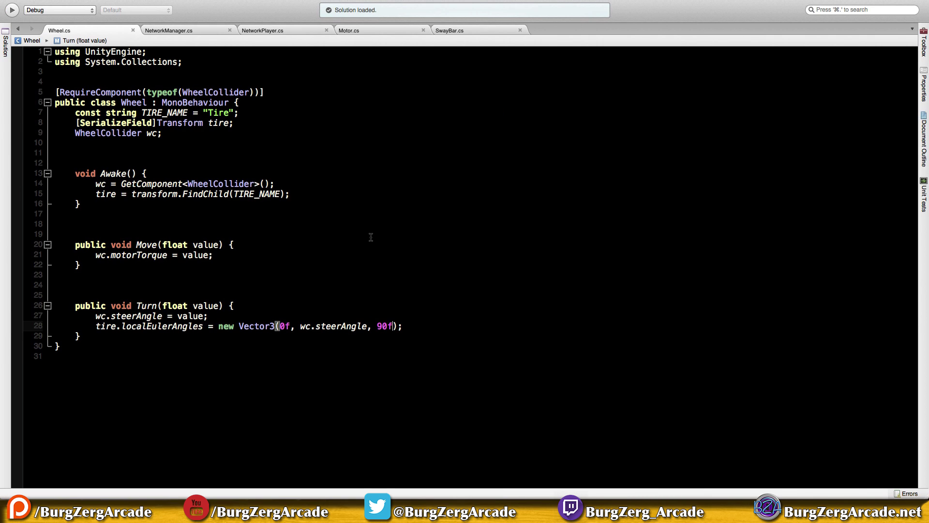
{"action": "key", "text": "super+Tab"}
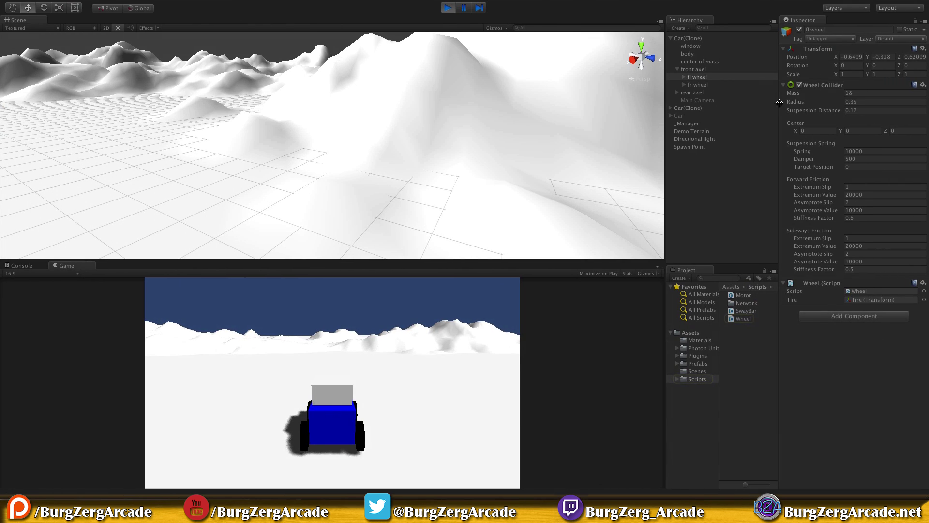
{"action": "left_click", "coordinate": [684, 77]}
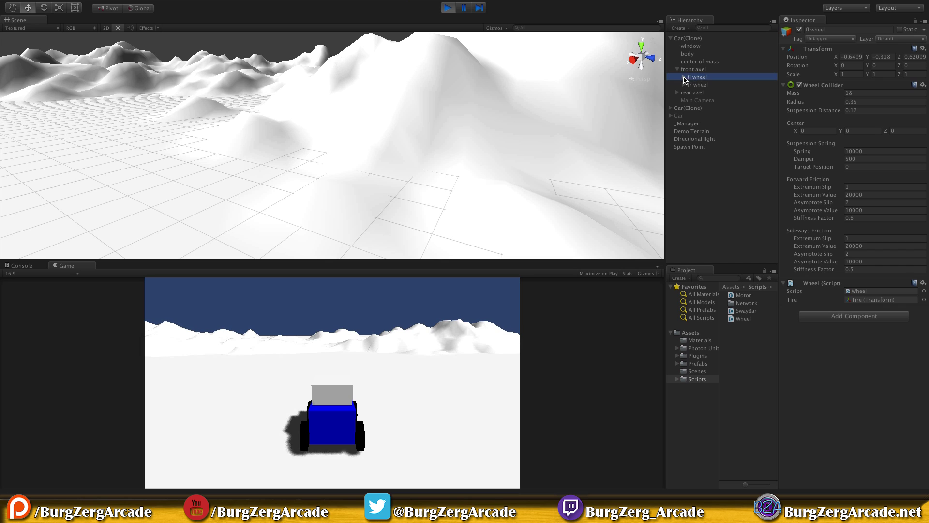
{"action": "left_click", "coordinate": [703, 85]}
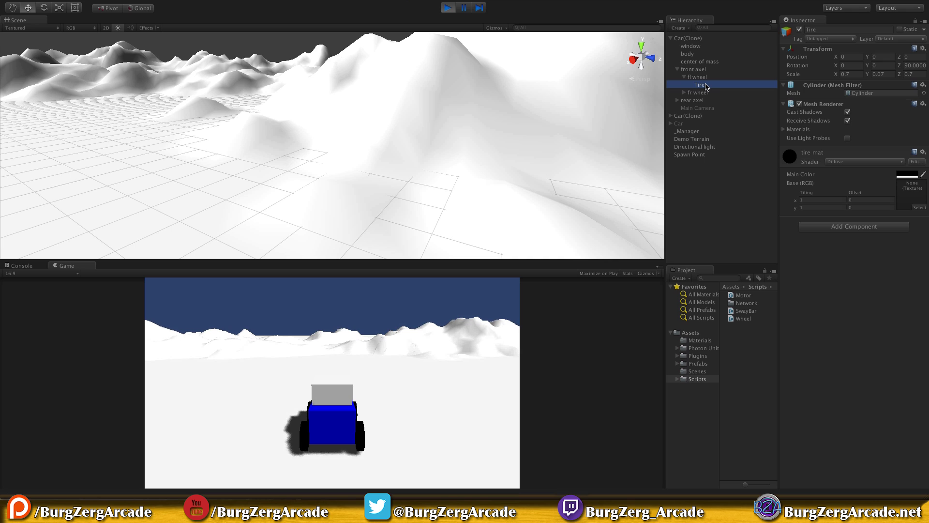
{"action": "left_click", "coordinate": [702, 77]}
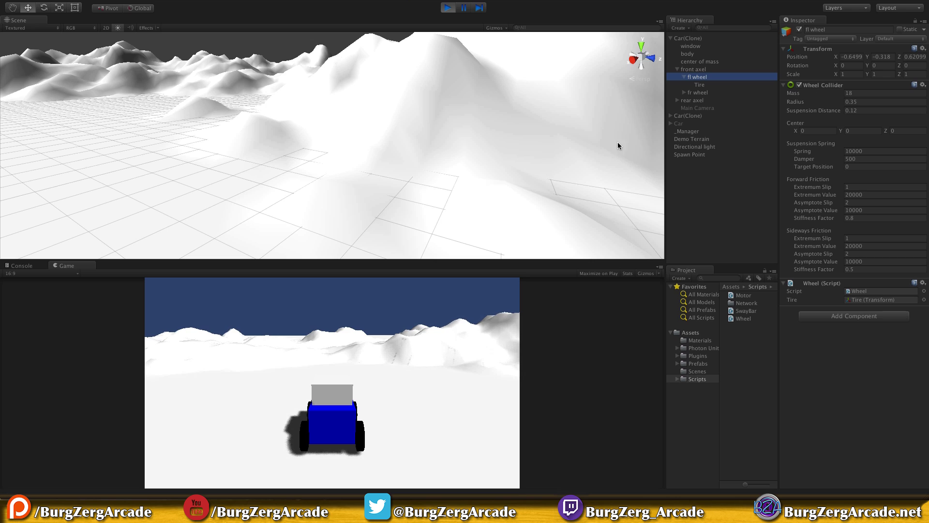
{"action": "key", "text": "super+Tab"}
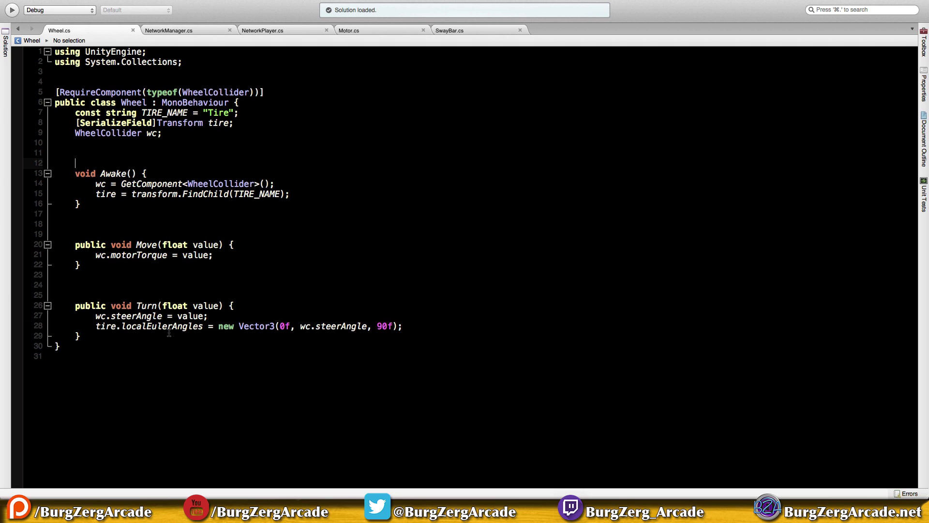
Highlight the tire rotation line and the steerAngle assignment in Wheel.cs's Turn method
{"action": "left_click_drag", "start_coordinate": [95, 326], "coordinate": [422, 325]}
{"action": "left_click", "coordinate": [336, 310]}
{"action": "left_click_drag", "start_coordinate": [96, 315], "coordinate": [232, 317]}
{"action": "left_click", "coordinate": [232, 317]}
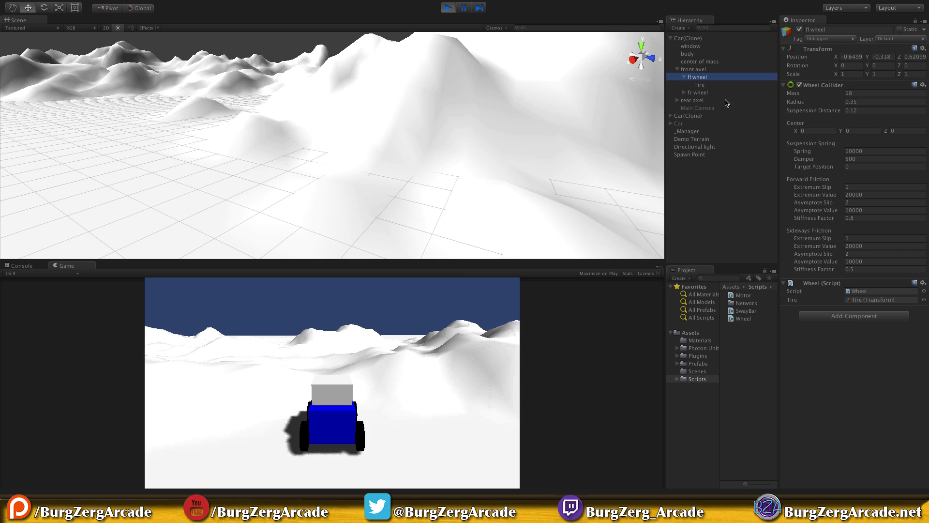
Compare the fl wheel and its Tire with the rear axel's rl and rr wheels
{"action": "left_click", "coordinate": [701, 86]}
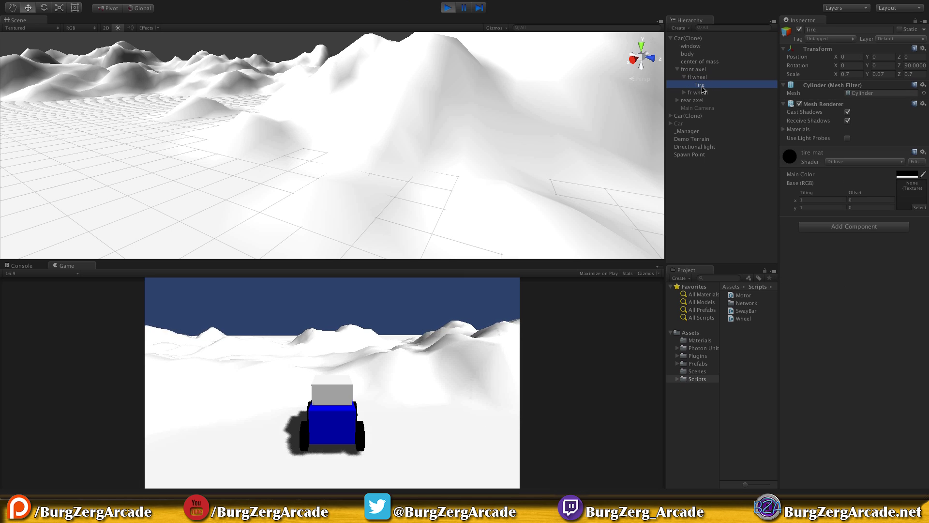
{"action": "left_click", "coordinate": [703, 77]}
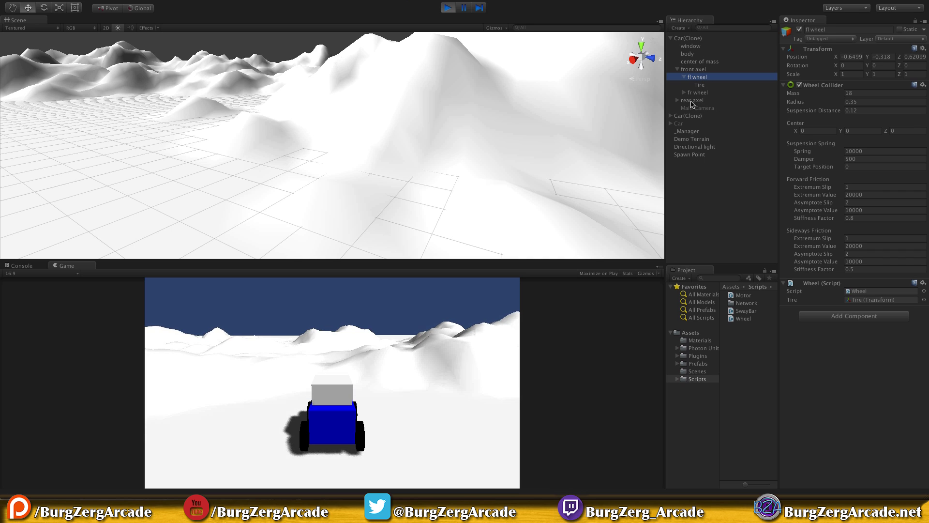
{"action": "left_click", "coordinate": [692, 100]}
{"action": "left_click", "coordinate": [677, 100]}
{"action": "left_click", "coordinate": [698, 116]}
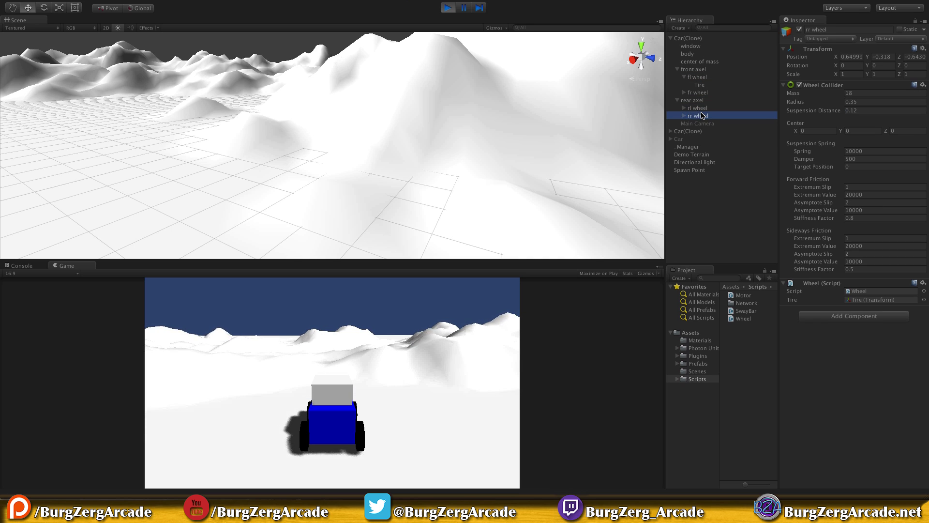
{"action": "left_click", "coordinate": [702, 109]}
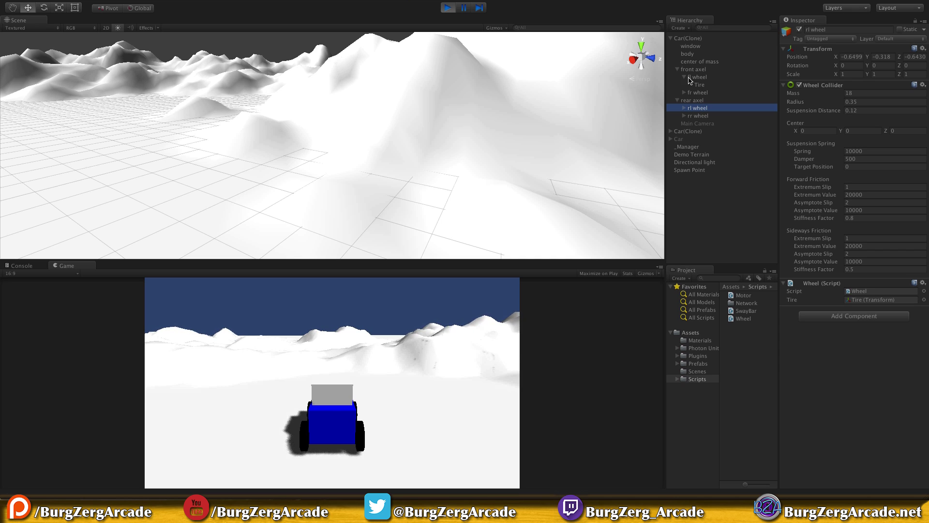
Recheck the front-left Tire, collapse fl wheel, and drag the vvr window into view
{"action": "left_click", "coordinate": [701, 85]}
{"action": "left_click", "coordinate": [691, 78]}
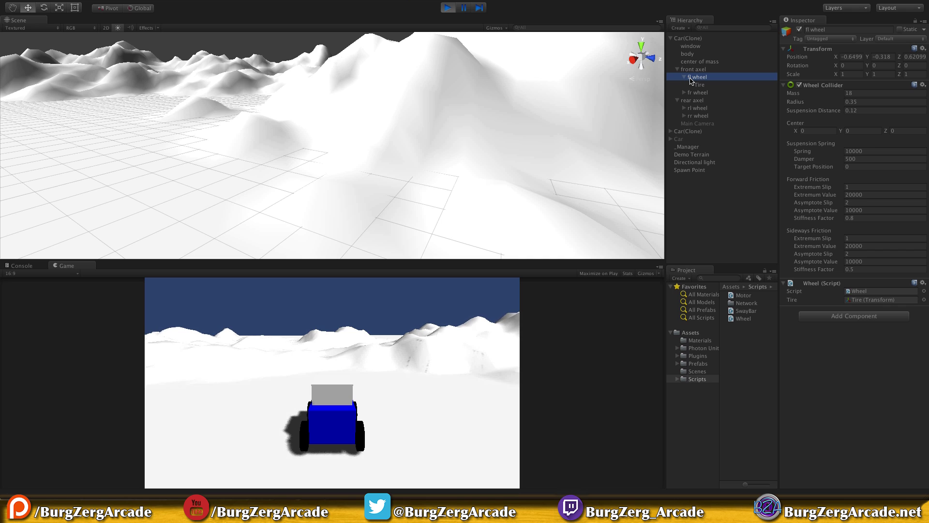
{"action": "left_click", "coordinate": [684, 77]}
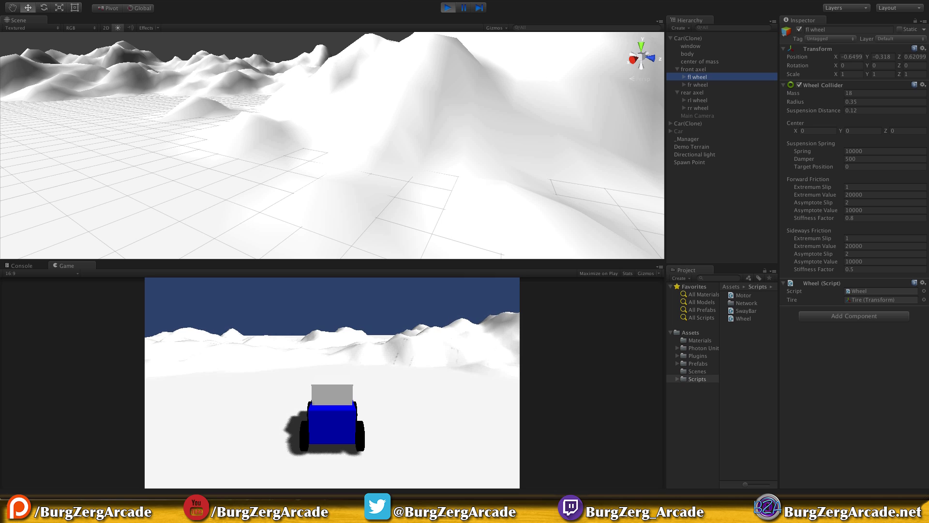
{"action": "left_click", "coordinate": [284, 432]}
{"action": "left_click_drag", "start_coordinate": [582, 79], "coordinate": [686, 131]}
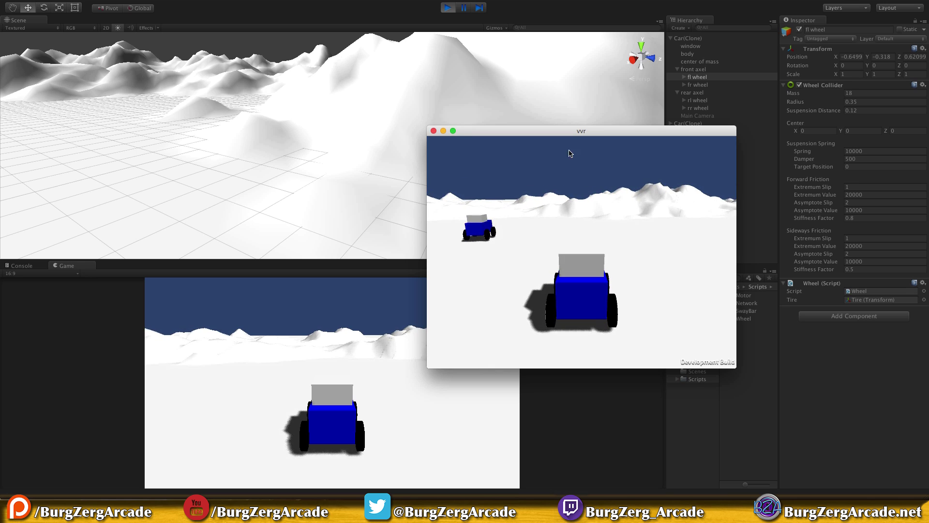
Watch Car(Clone)'s transform while steering the vvr car right and left, then move the window aside
{"action": "left_click_drag", "start_coordinate": [572, 130], "coordinate": [656, 138]}
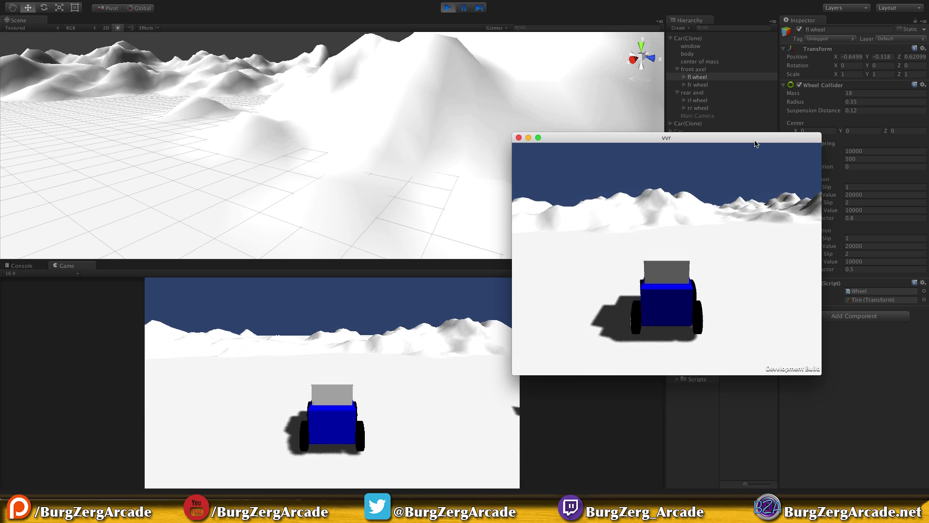
{"action": "left_click_drag", "start_coordinate": [757, 143], "coordinate": [0, 227]}
{"action": "left_click", "coordinate": [708, 39]}
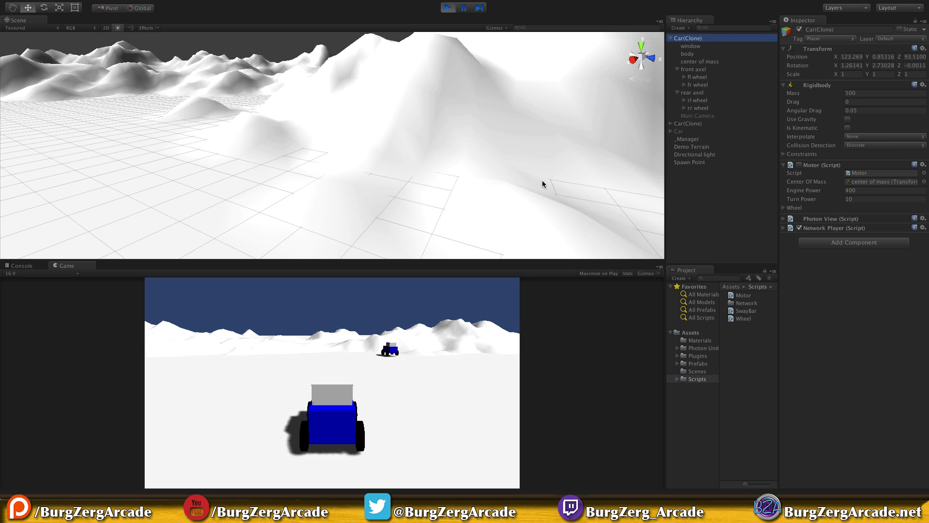
{"action": "key", "text": "super+Tab"}
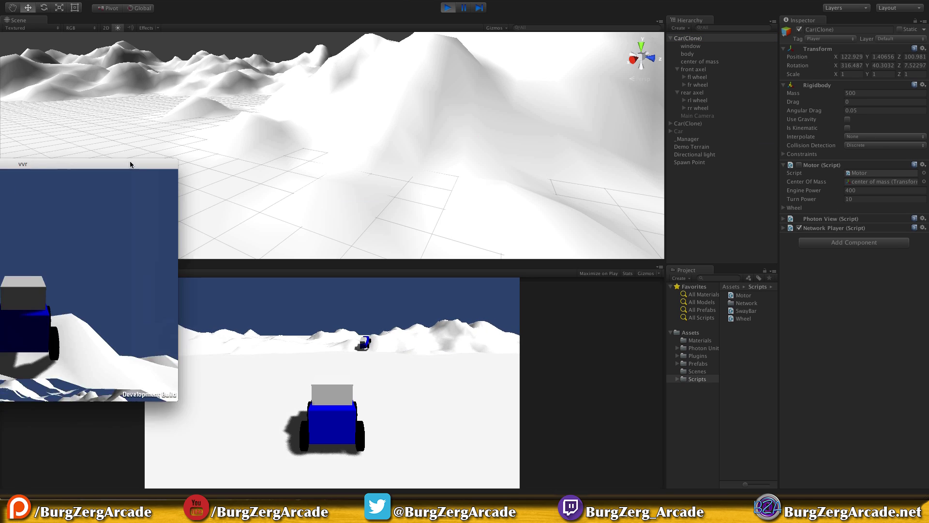
{"action": "left_click_drag", "start_coordinate": [131, 162], "coordinate": [698, 121]}
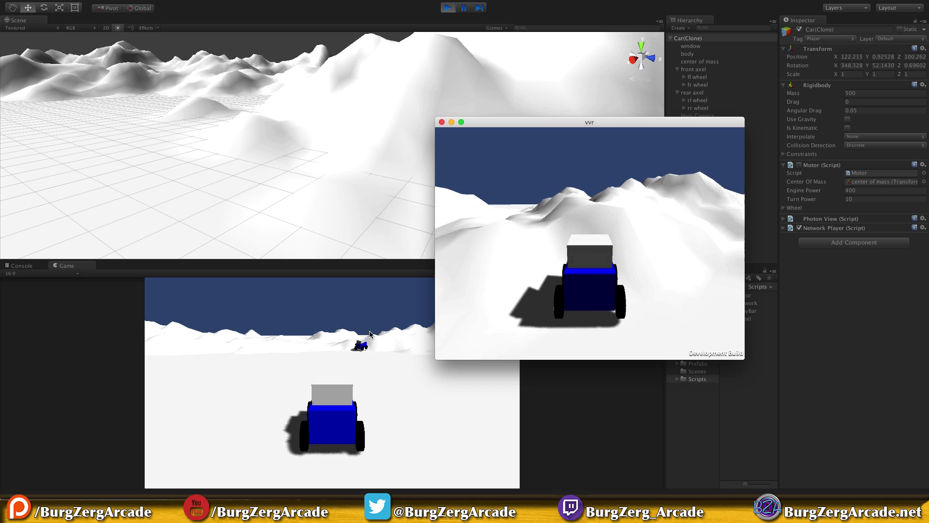
{"action": "key", "text": "Right"}
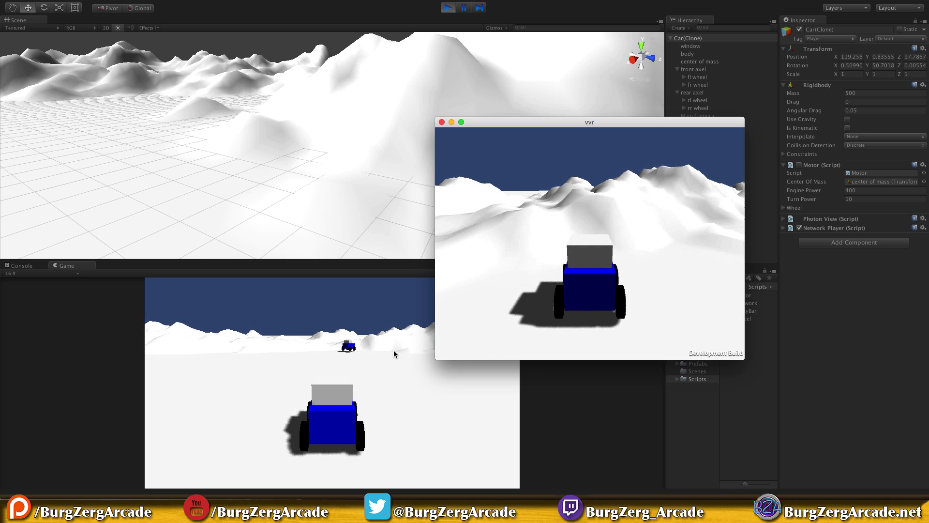
{"action": "key", "text": "Right"}
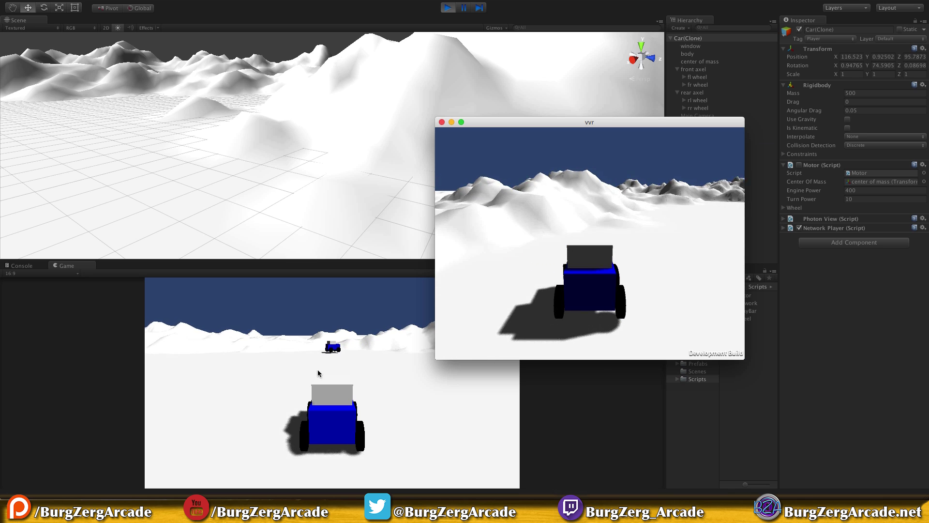
{"action": "key", "text": "Left"}
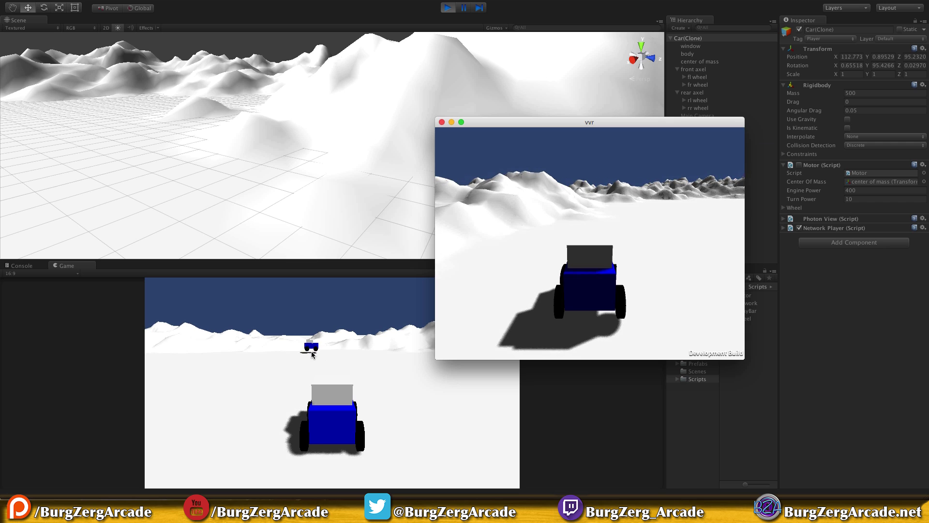
{"action": "left_click_drag", "start_coordinate": [702, 122], "coordinate": [36, 147]}
{"action": "key", "text": "super+Tab"}
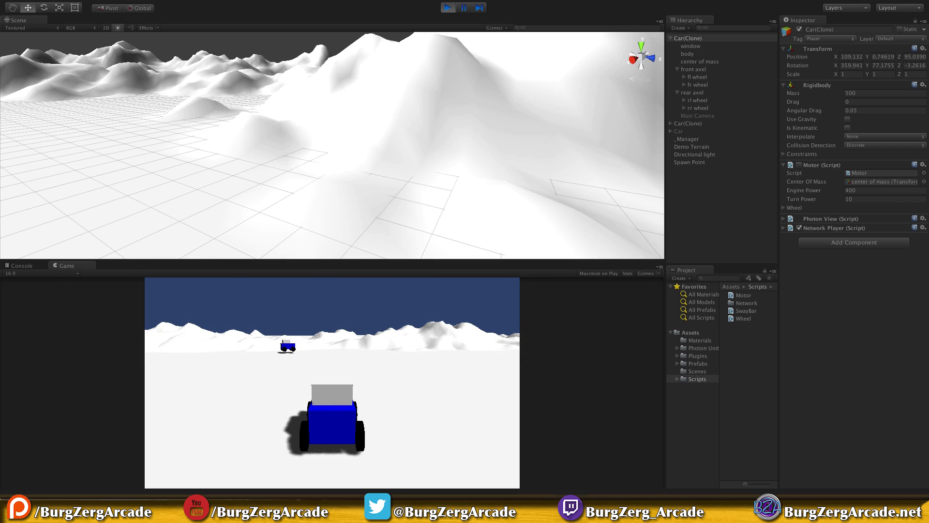
Inspect the fl, fr, rl and rr wheel objects in the Hierarchy
{"action": "left_click", "coordinate": [696, 78]}
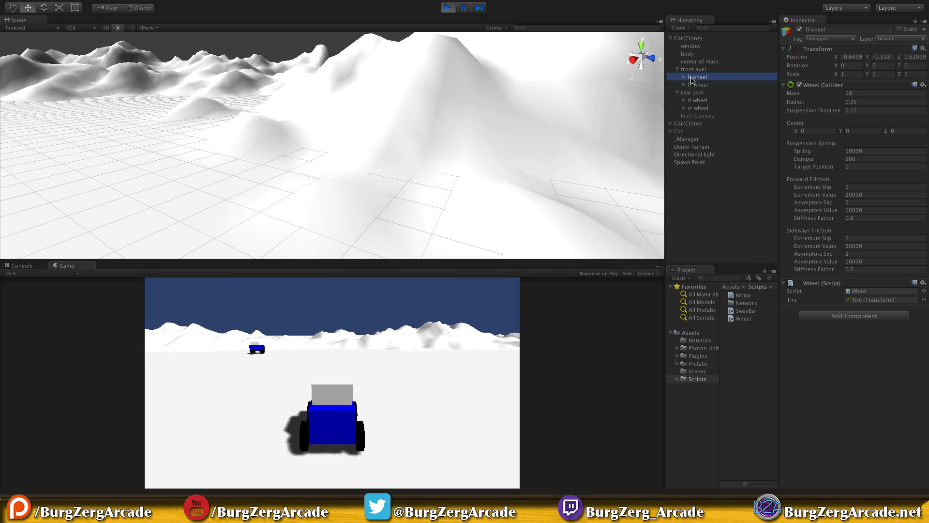
{"action": "left_click", "coordinate": [728, 85]}
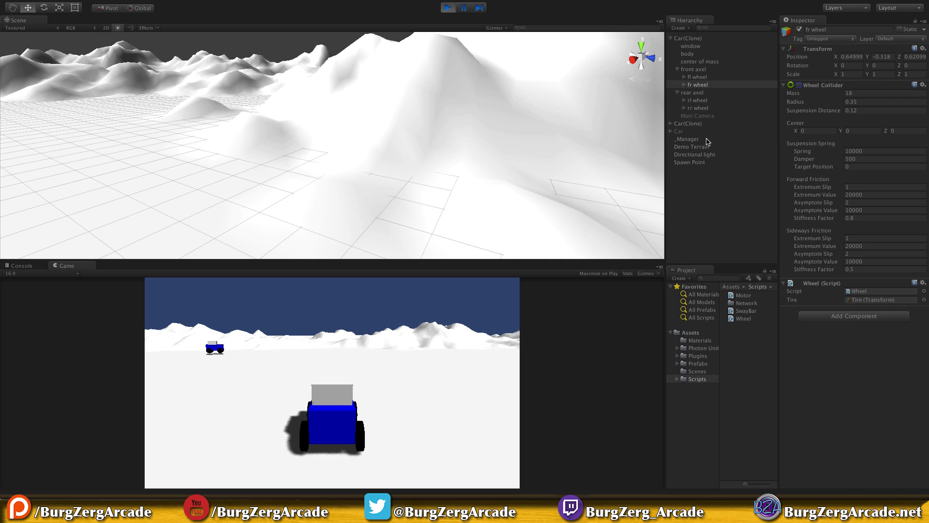
{"action": "left_click", "coordinate": [703, 102]}
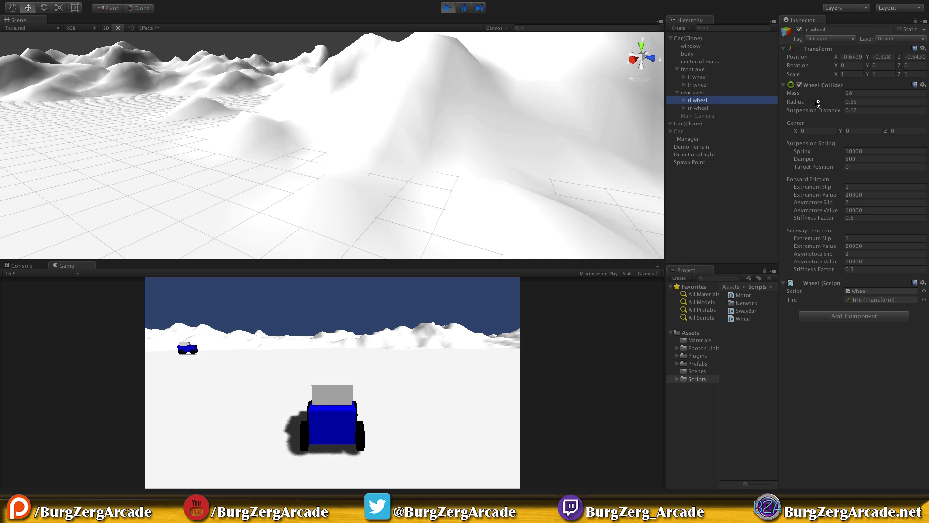
{"action": "left_click", "coordinate": [702, 108]}
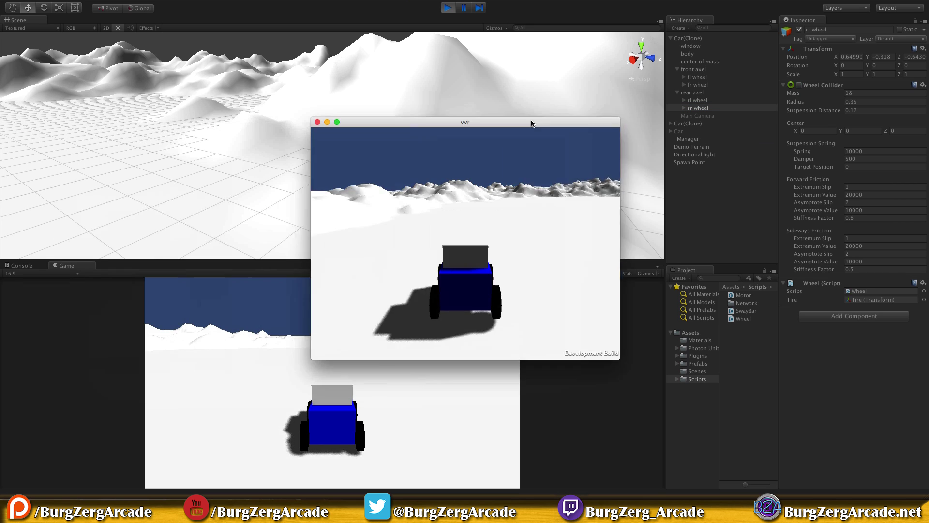
Reposition the vvr build window, then quit it with Cmd+Q and confirm Quit
{"action": "left_click_drag", "start_coordinate": [531, 121], "coordinate": [695, 56]}
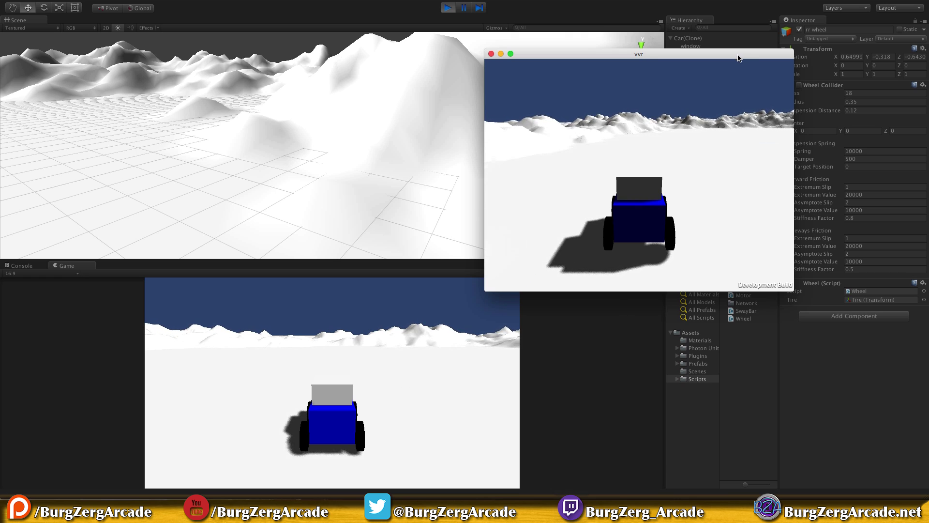
{"action": "left_click_drag", "start_coordinate": [739, 57], "coordinate": [748, 91]}
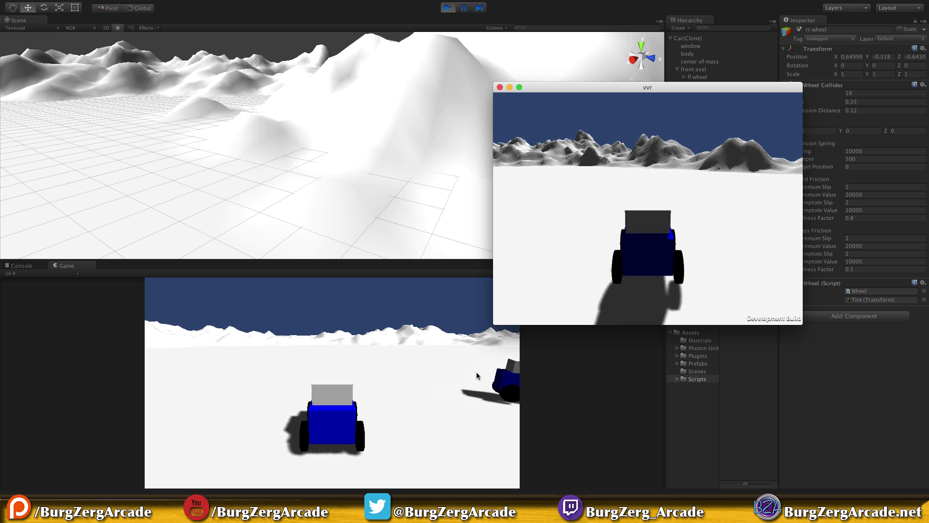
{"action": "key", "text": "super+q"}
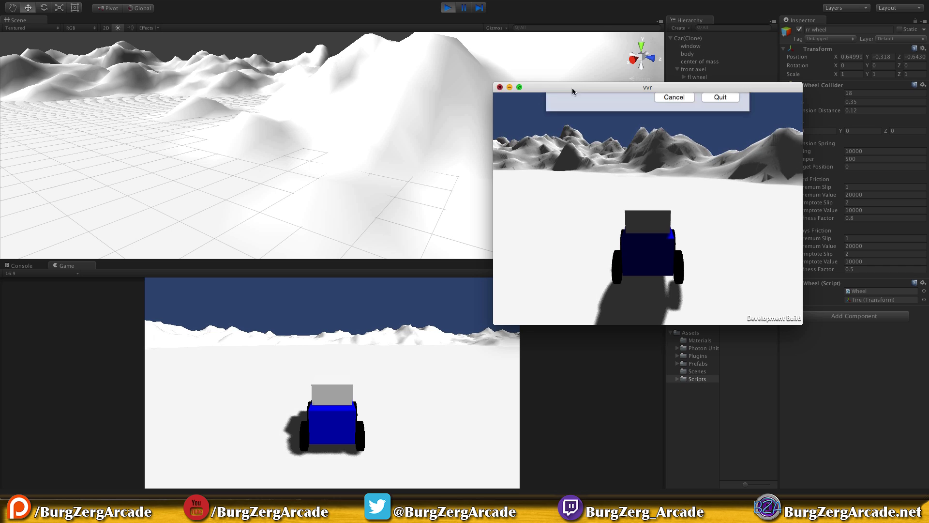
{"action": "left_click", "coordinate": [724, 144]}
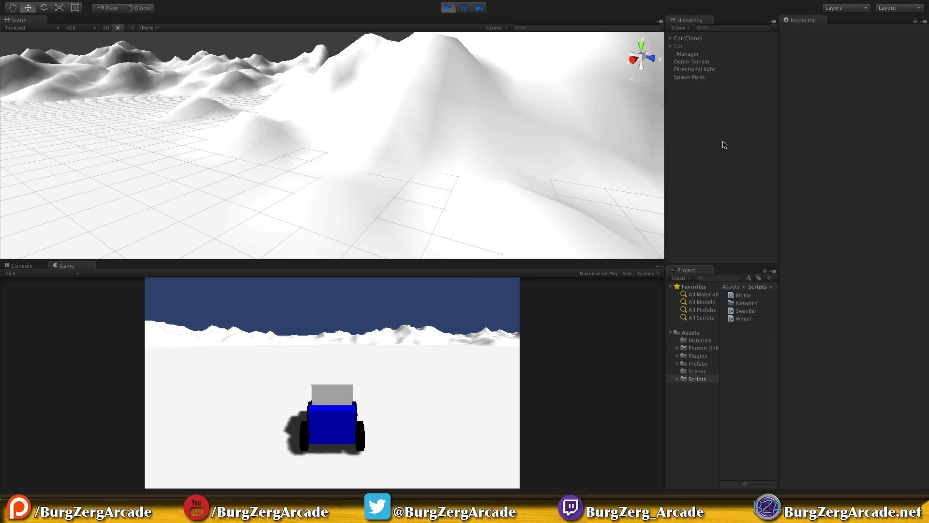